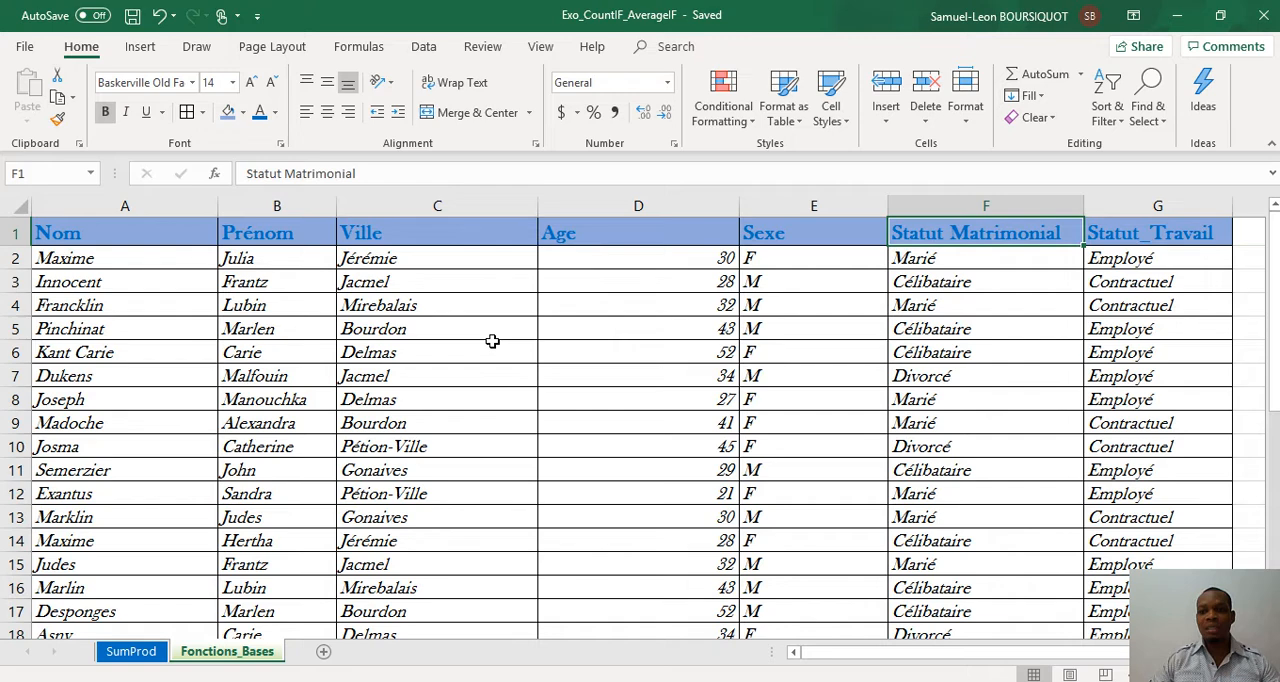
Step: Examine the Statut_Travail entries, the row 7 record and the Nom column down to below the table
key("Right")
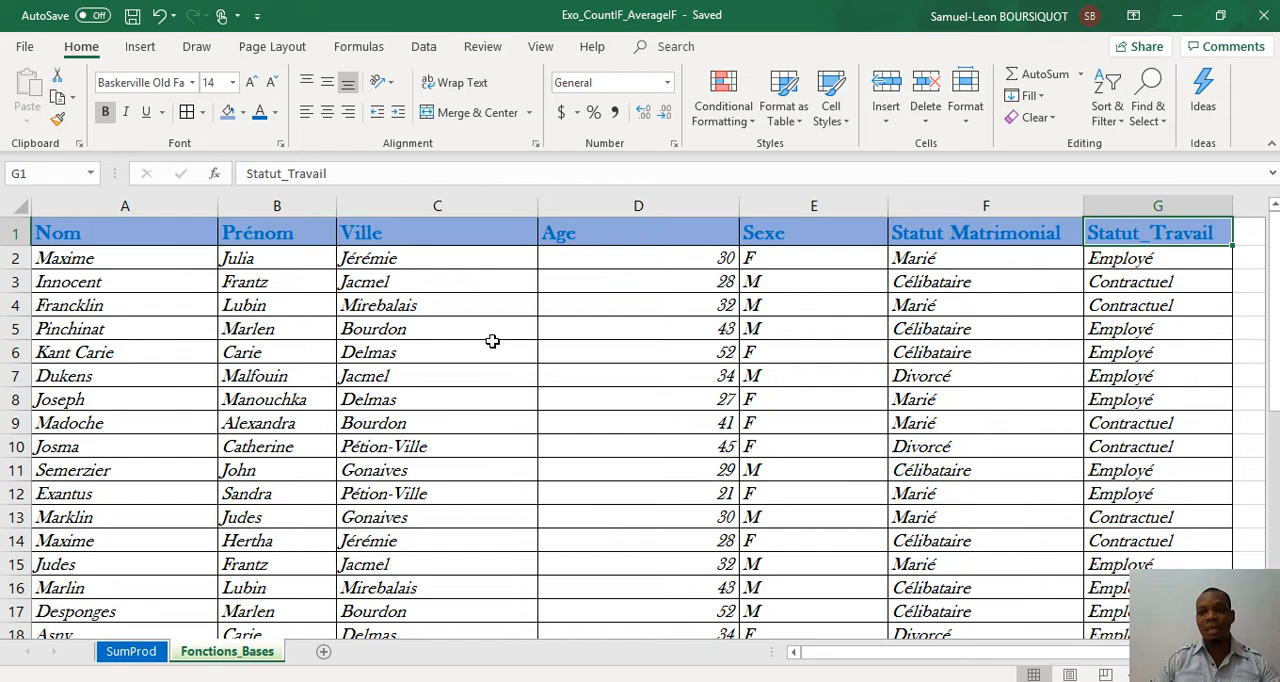
key("Down")
key("Down")
key("Down")
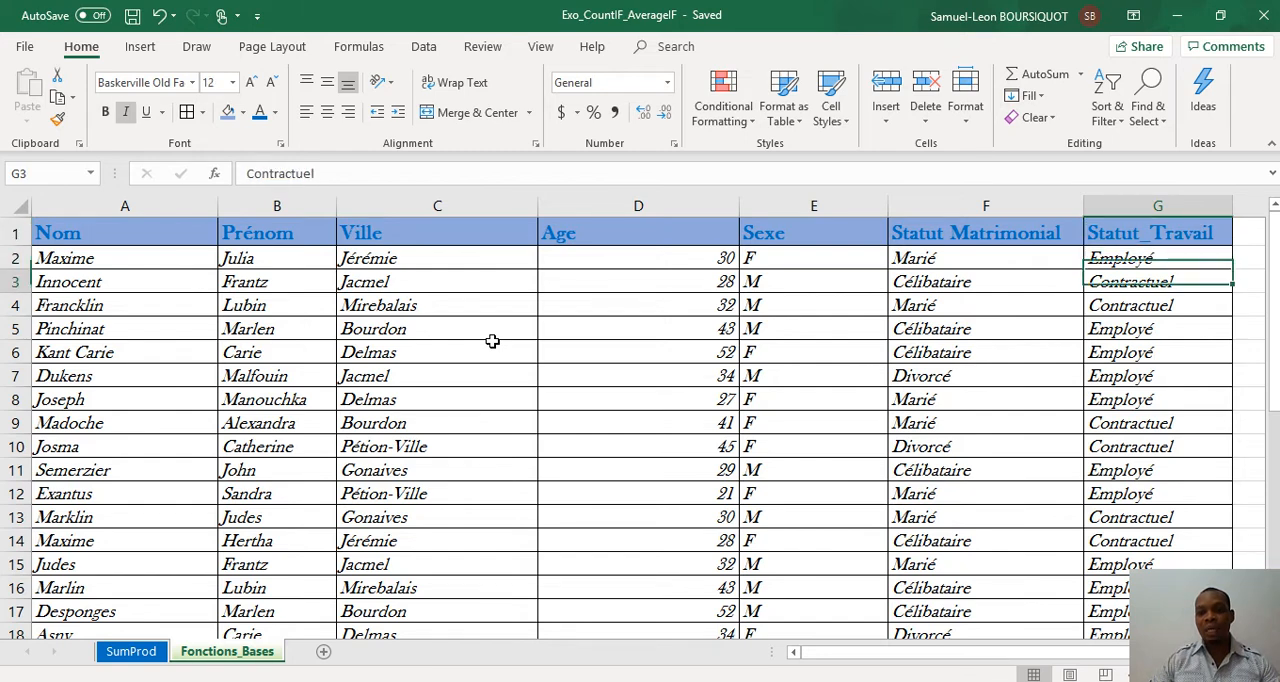
key("Down")
key("Down")
key("Down")
key("Left")
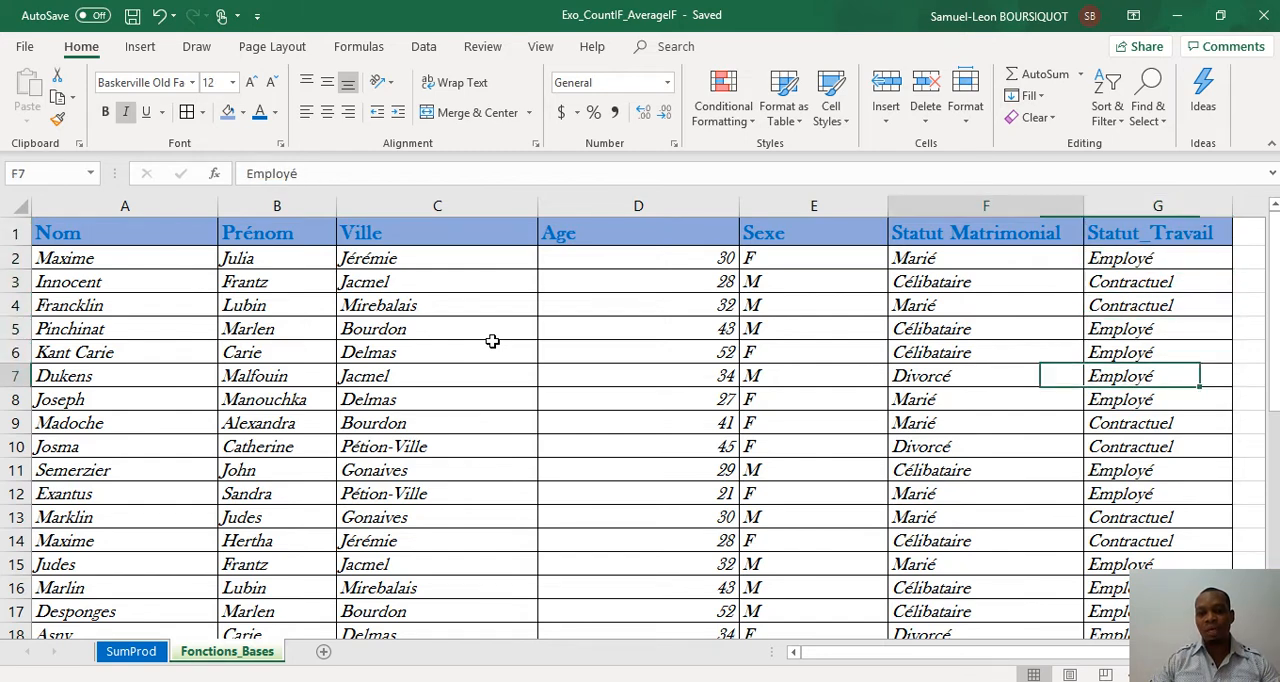
key("Left")
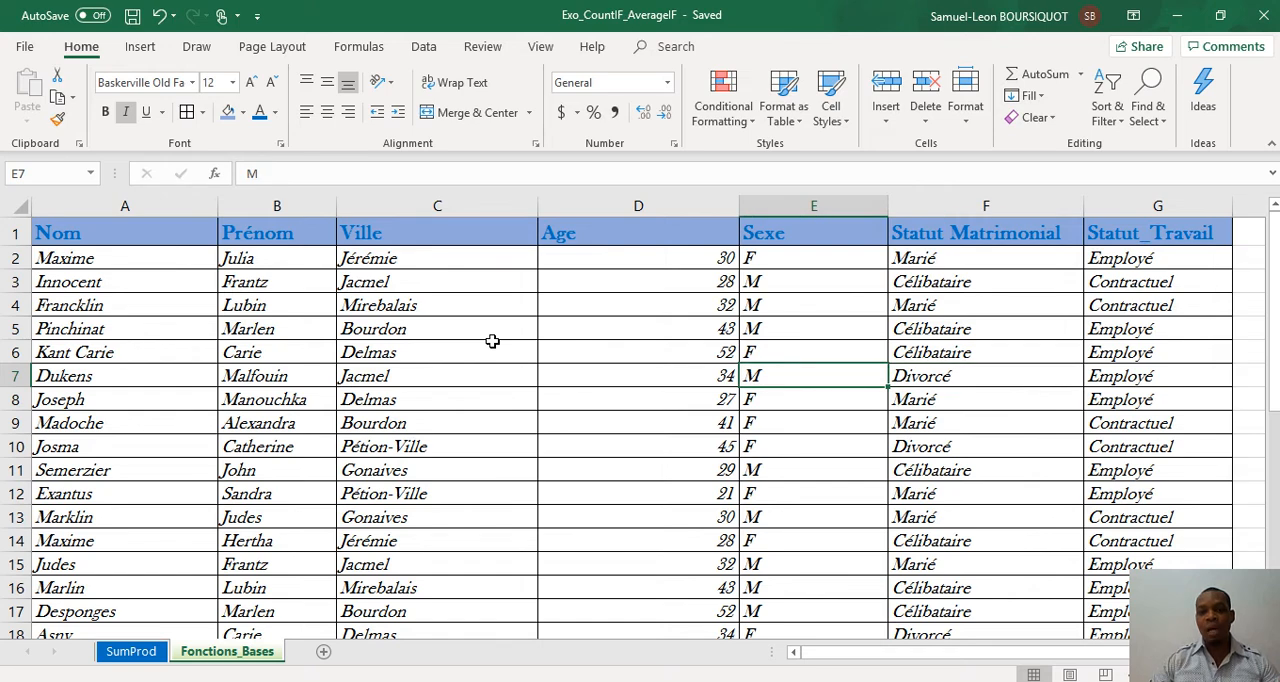
key("Left")
key("Left")
key("Left")
key("Left")
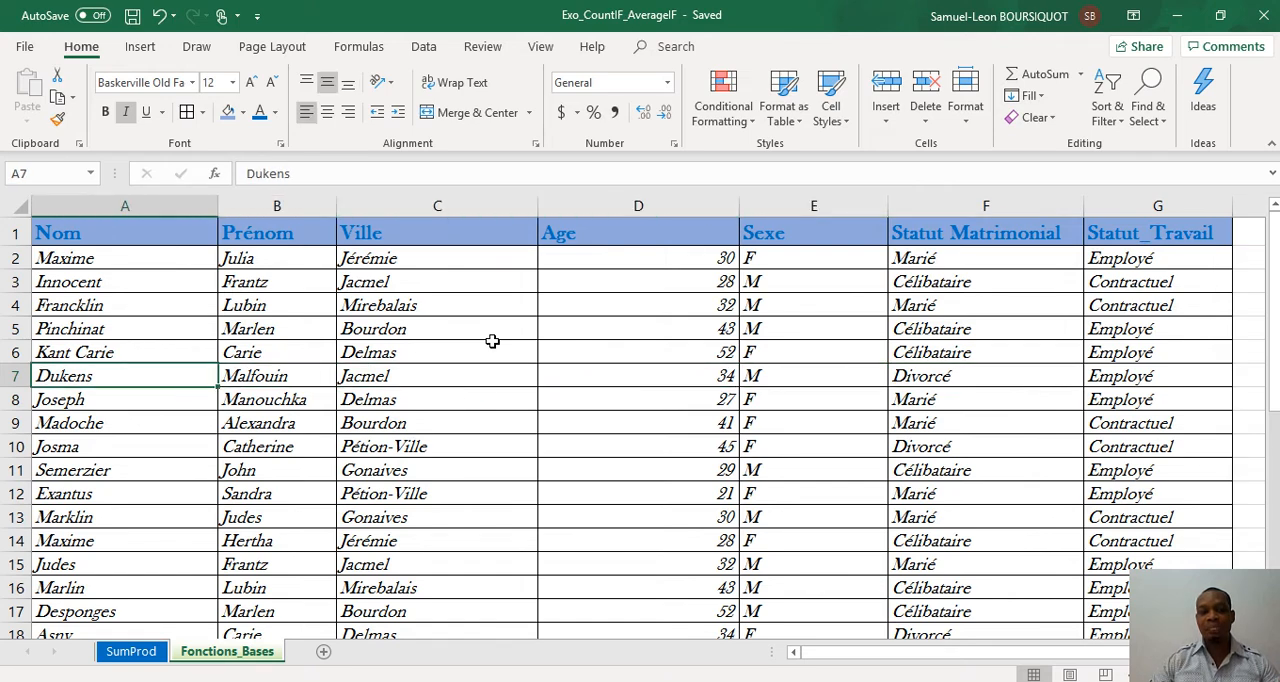
key("Down")
key("Down")
key("Down")
key("Down")
key("Down")
key("Down")
key("Down")
key("Down")
key("Down")
key("Down")
key("Down")
key("Down")
key("Down")
key("Down")
key("Down")
key("Down")
key("Down")
key("Down")
key("Down")
key("Down")
key("Down")
key("Up")
key("Up")
key("Up")
key("Up")
key("Up")
key("Up")
key("Up")
key("Up")
key("Up")
key("Up")
key("Up")
key("Up")
key("Up")
key("Up")
key("Up")
key("Up")
key("Up")
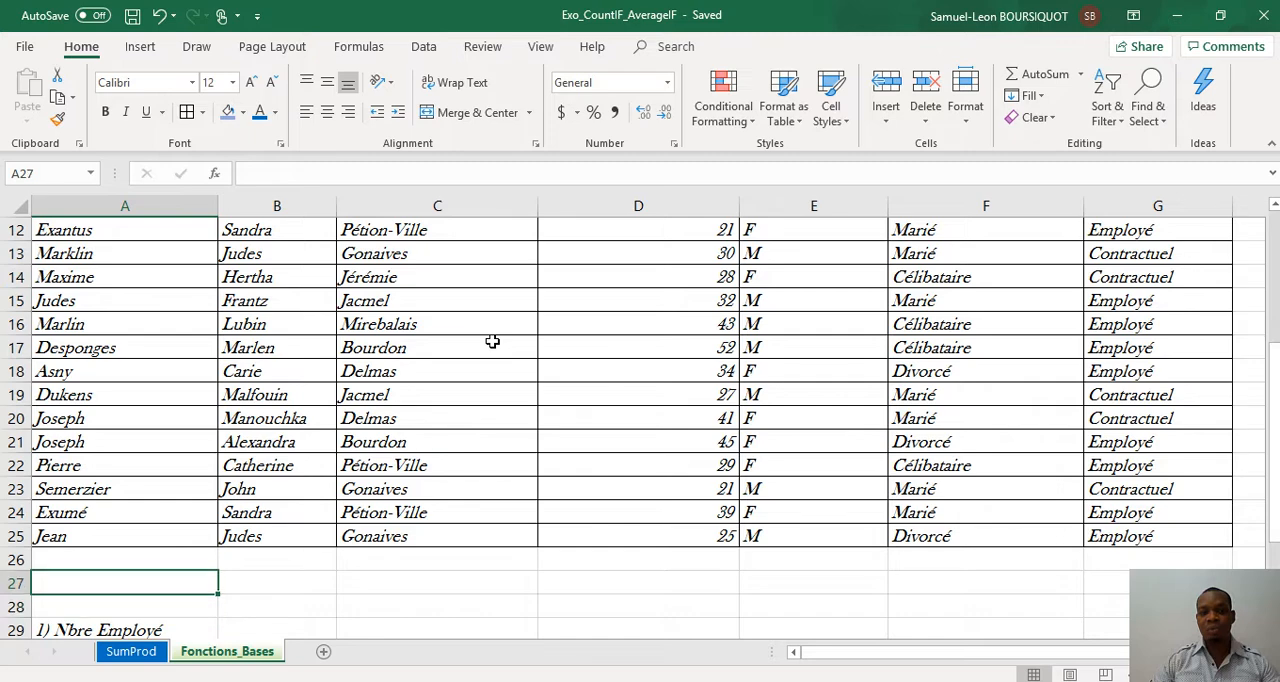
Step: Review the table headers from Nom to Age, and read the Age column down to its end
key("ctrl+Home")
key("Down")
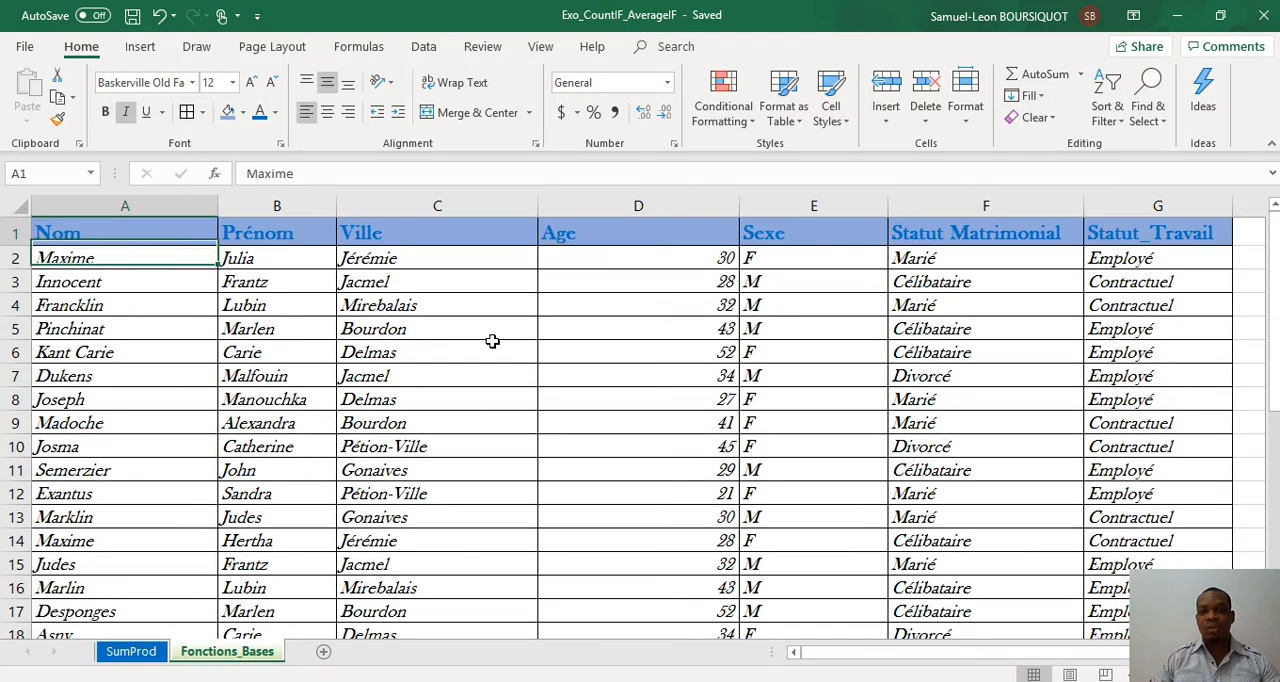
key("Up")
key("Right")
key("Right")
key("Right")
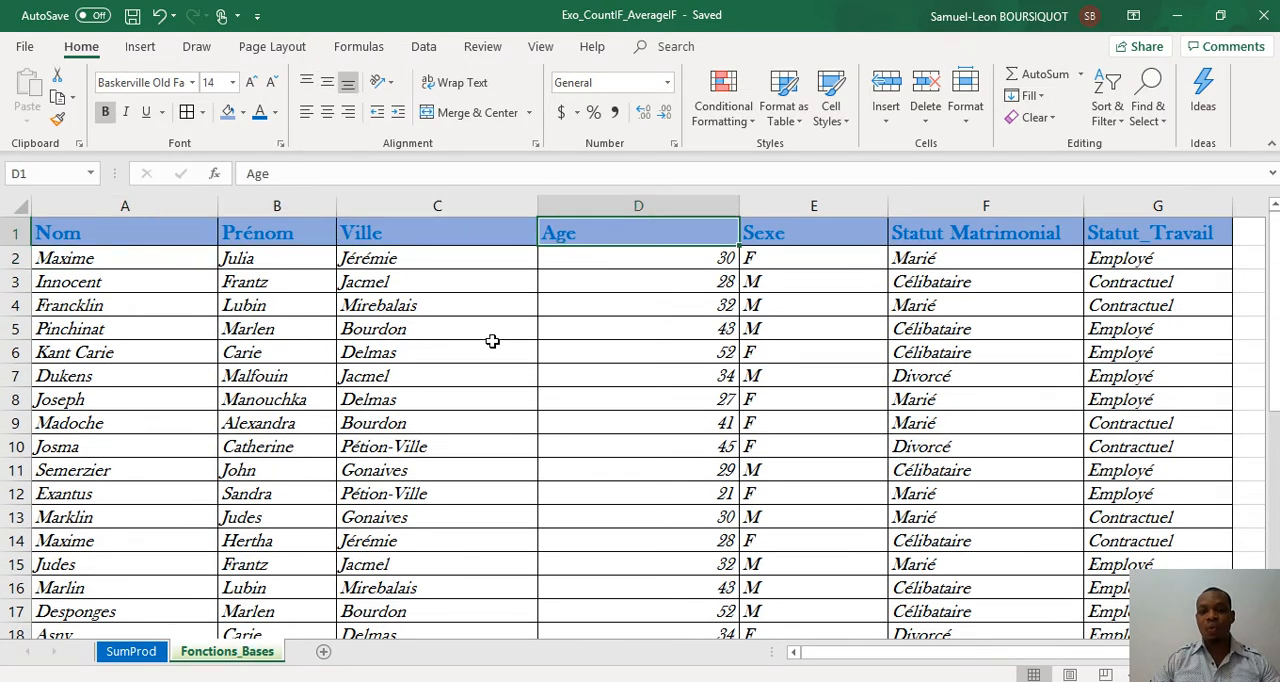
key("Down")
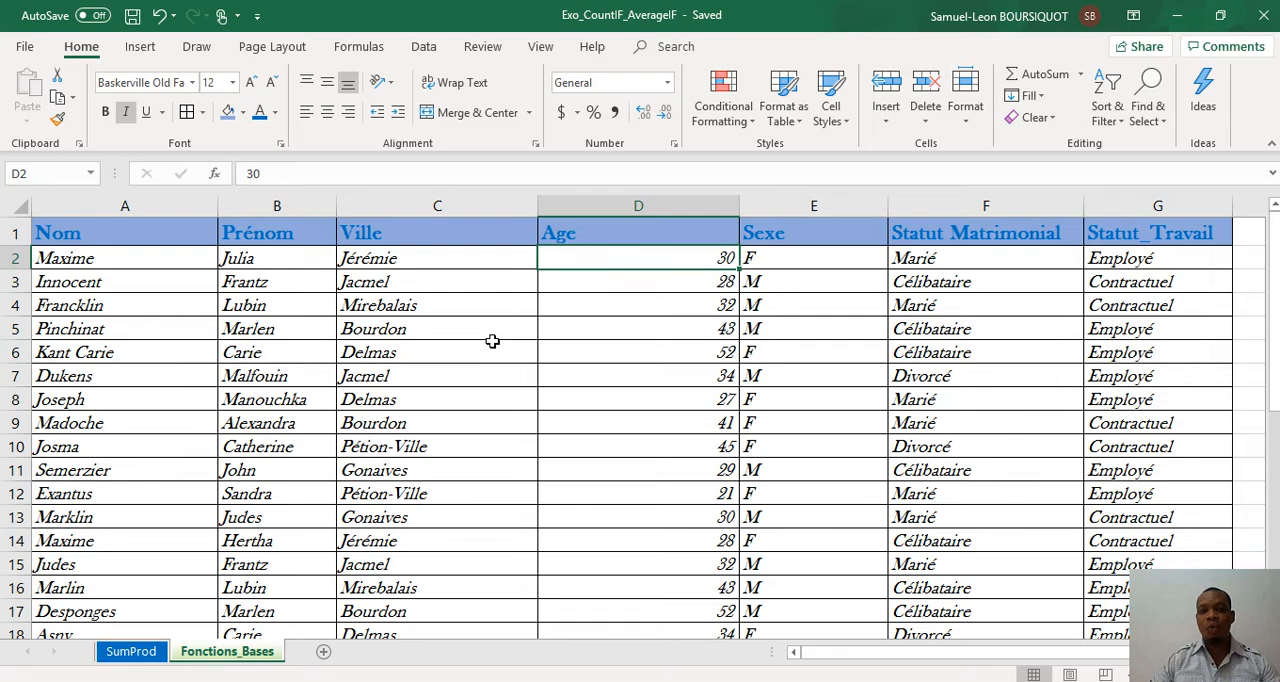
key("Down")
key("Down")
key("Down")
key("Down")
key("Down")
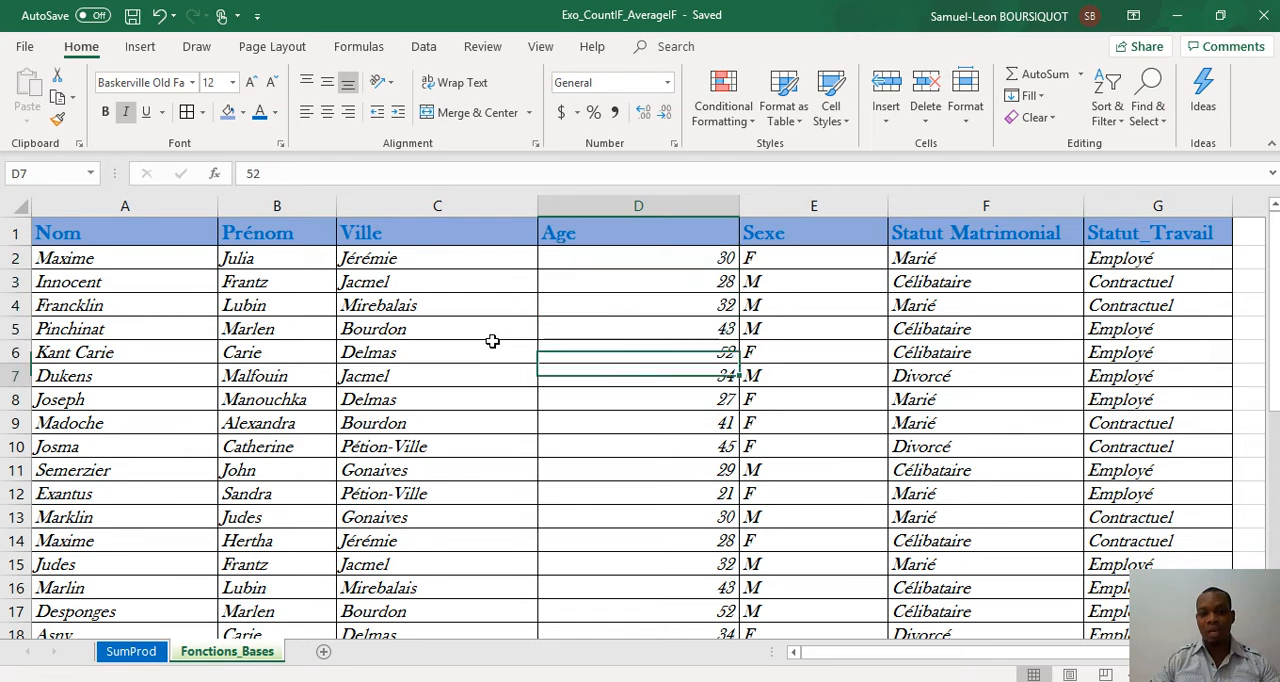
key("Down")
key("Down")
key("Down")
key("Down")
key("Down")
key("Down")
key("Down")
key("Down")
key("Down")
key("Down")
key("Down")
key("Down")
key("Down")
key("Down")
key("Down")
key("Down")
key("Down")
key("Down")
key("Down")
key("Down")
key("Left")
key("Left")
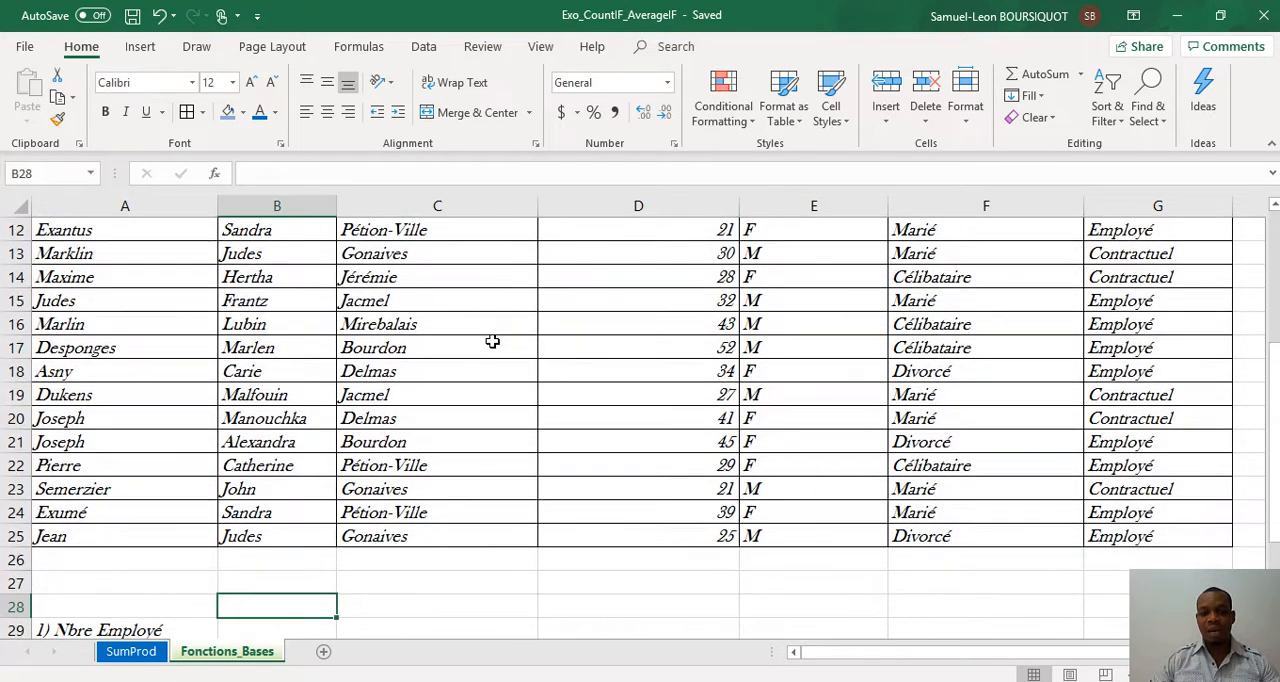
Step: Change the question label in A29 to "1) Nbre de Personnes"
key("Down")
key("Left")
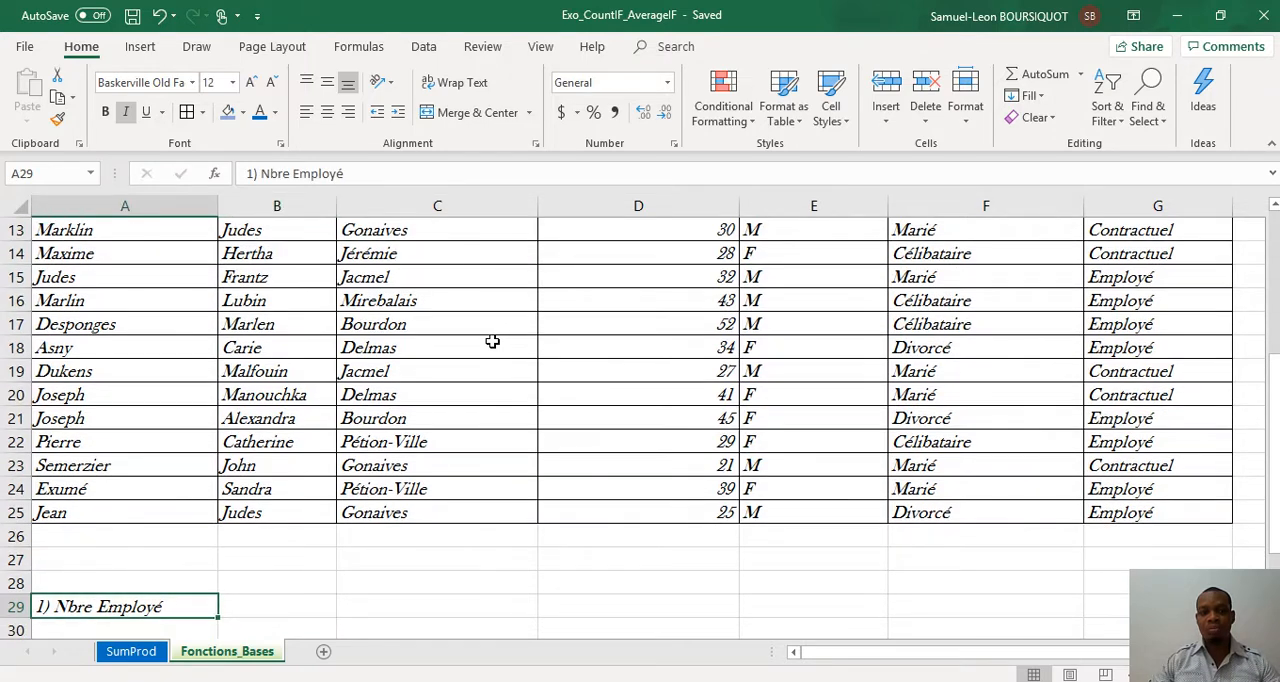
left_click(367, 175)
key("BackSpace")
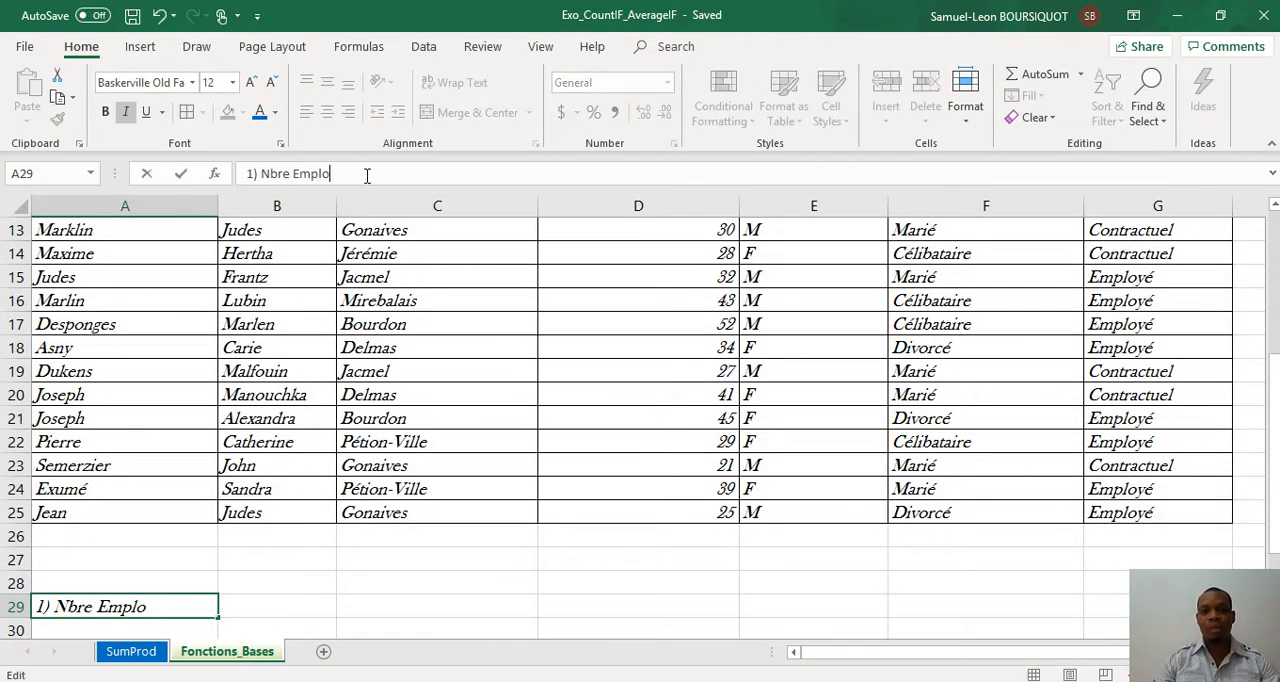
key("BackSpace")
key("BackSpace")
key("BackSpace")
key("BackSpace")
key("BackSpace")
type("DE Per")
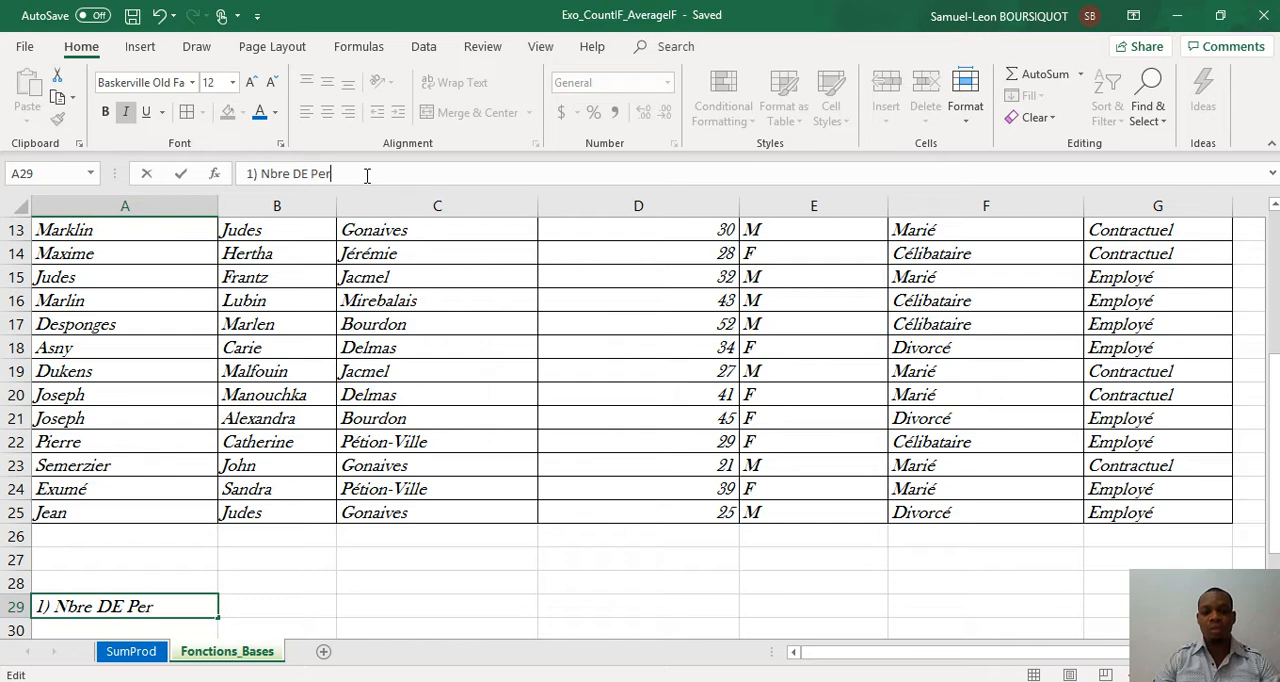
type("sonnes")
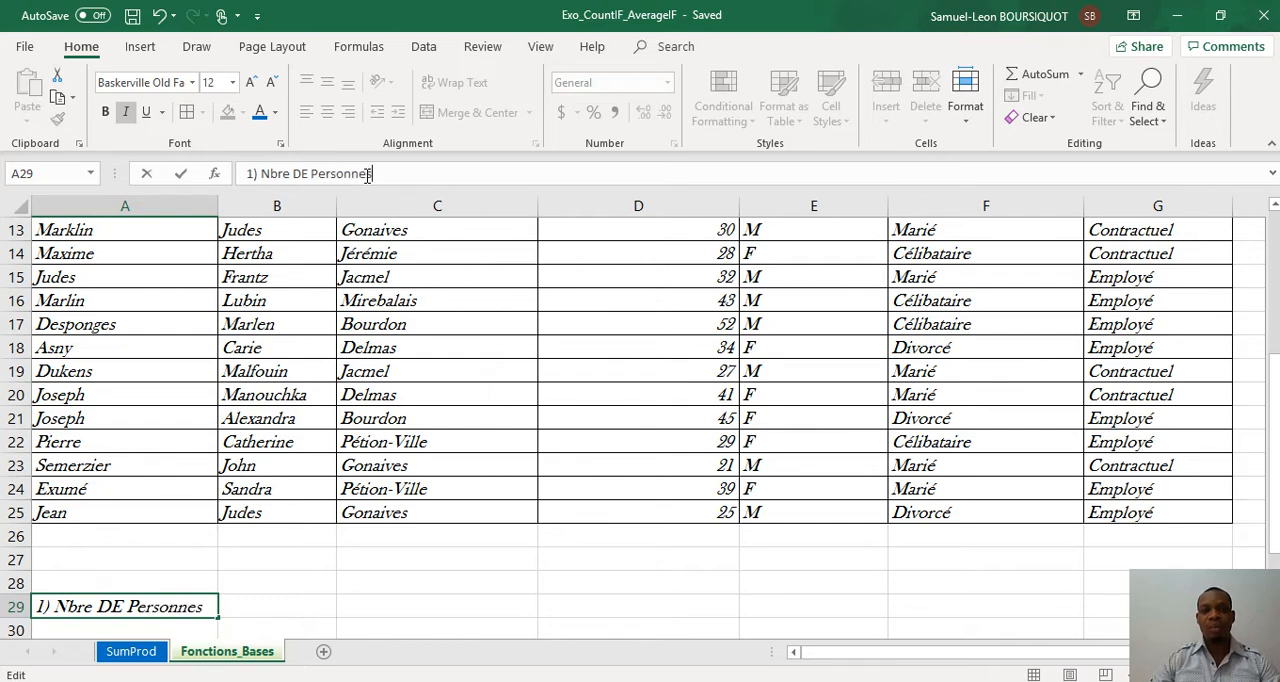
left_click(309, 173)
key("BackSpace")
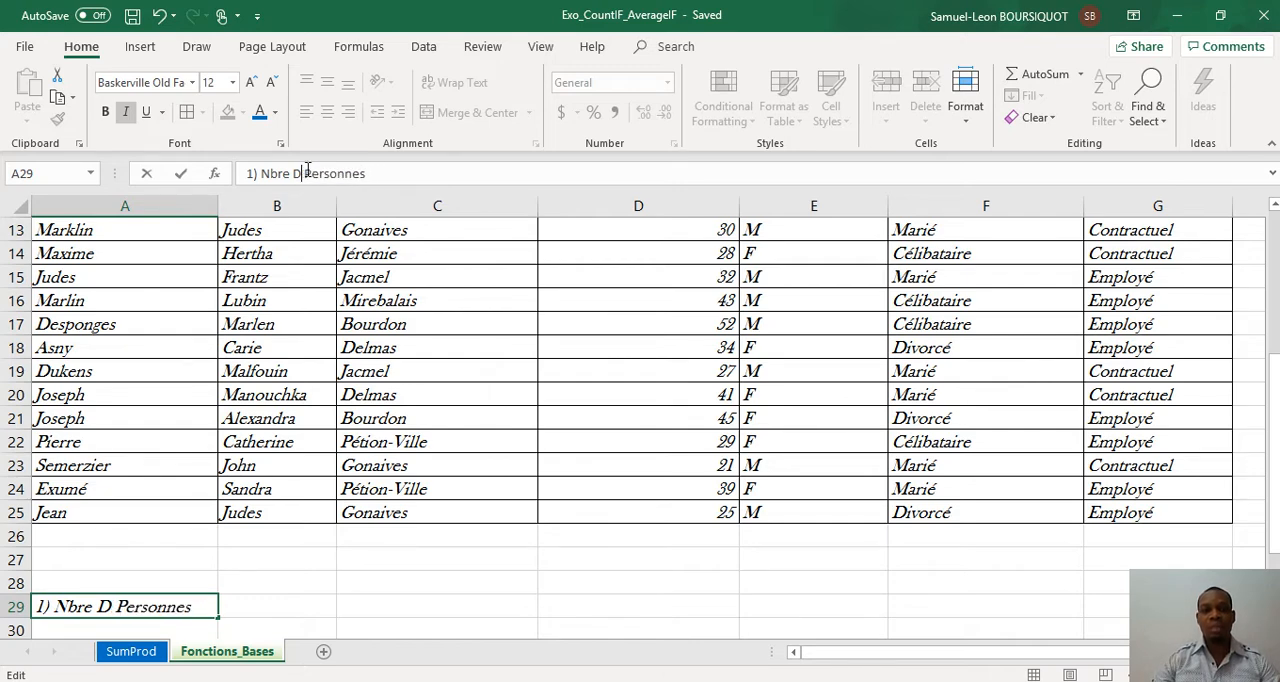
key("BackSpace")
type("de")
Step: Enter the city Jacmel in C29, on the same row as the question label
left_click(399, 607)
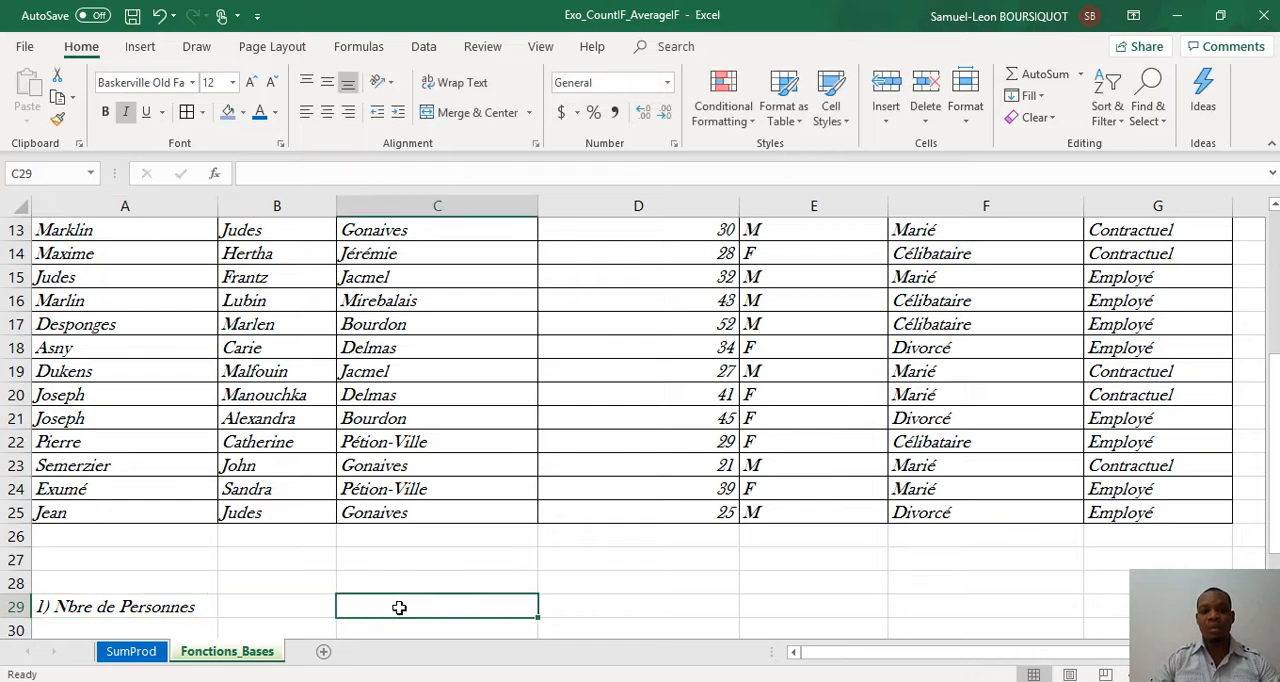
type("Jacmel")
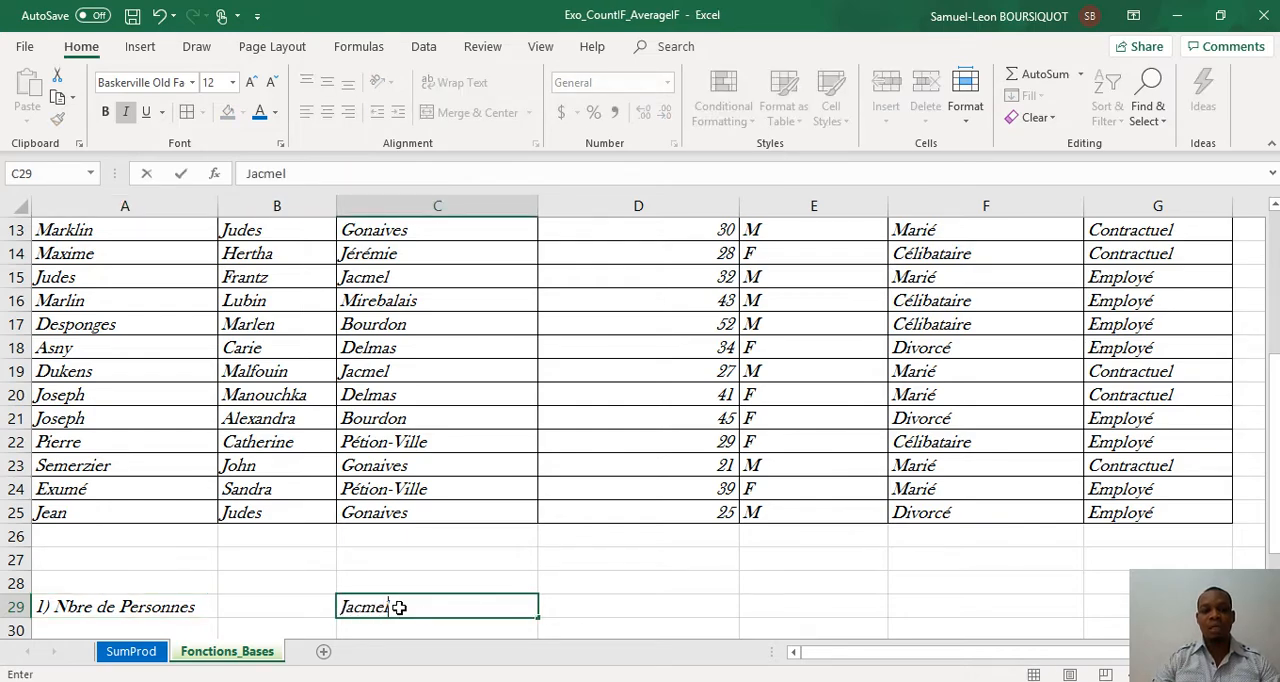
key("Return")
Step: Enter the label "Total" in B30 and make it bold
key("Down")
key("Down")
key("Down")
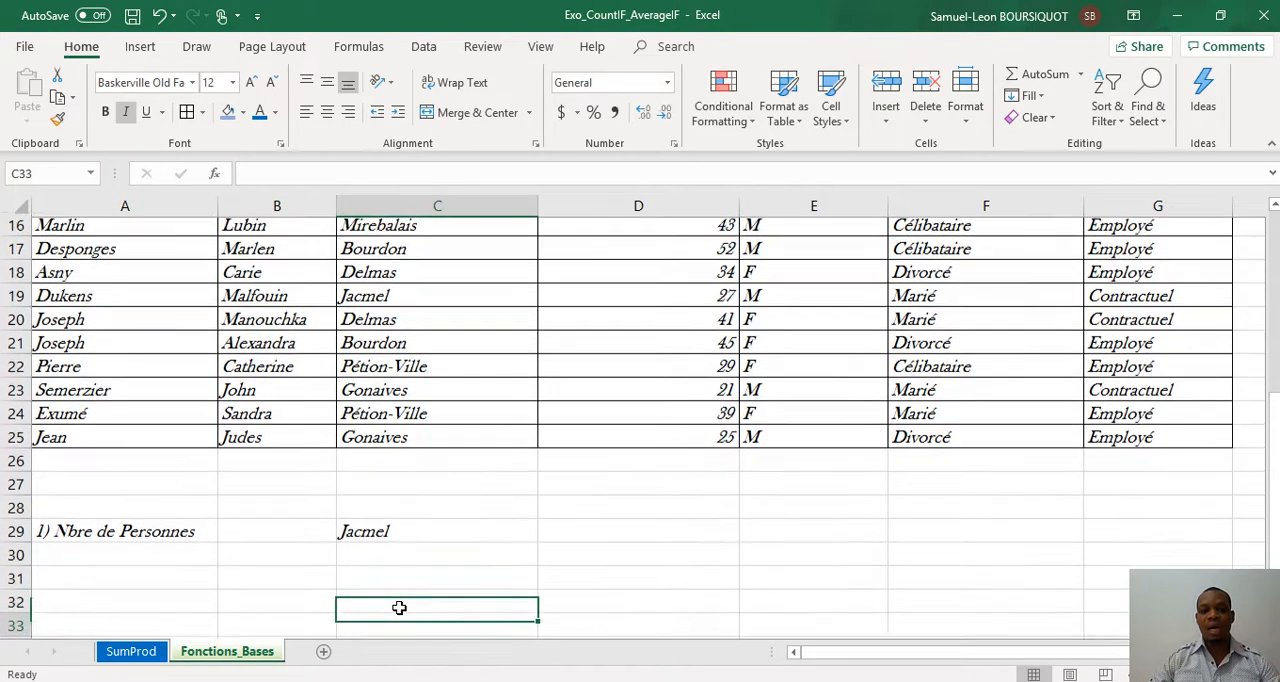
key("Up")
key("Up")
key("Up")
key("Left")
type("Tiot")
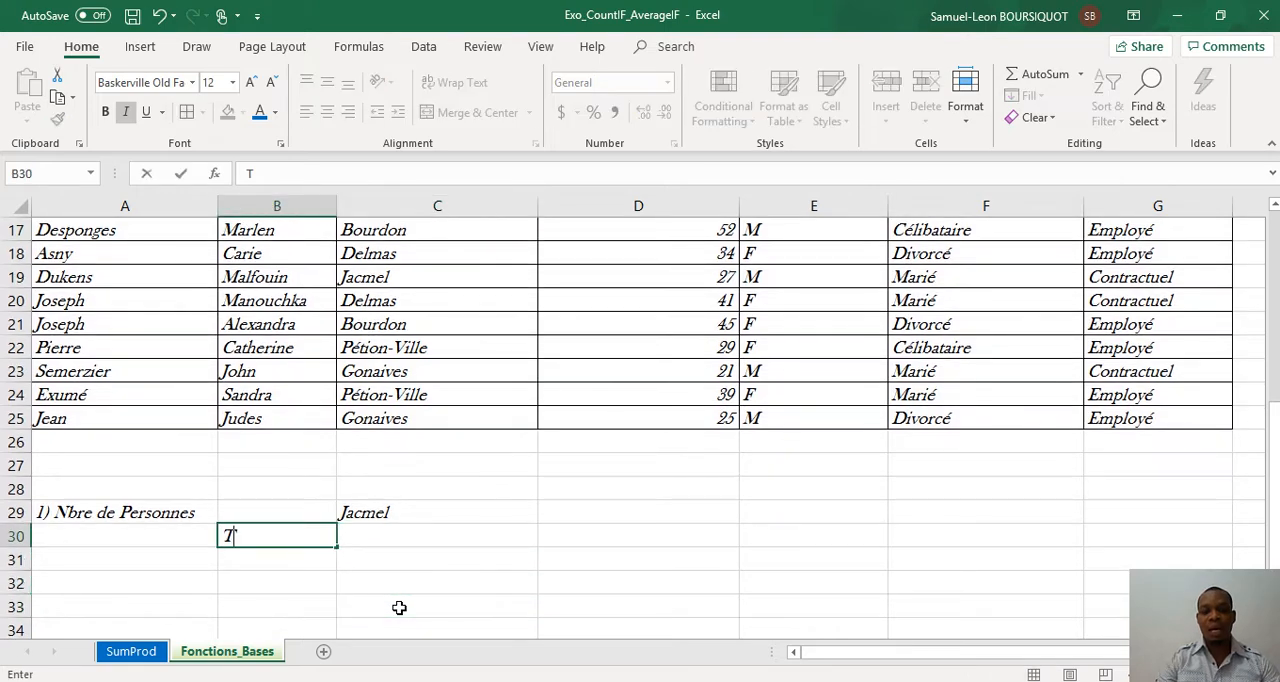
key("BackSpace")
key("BackSpace")
key("BackSpace")
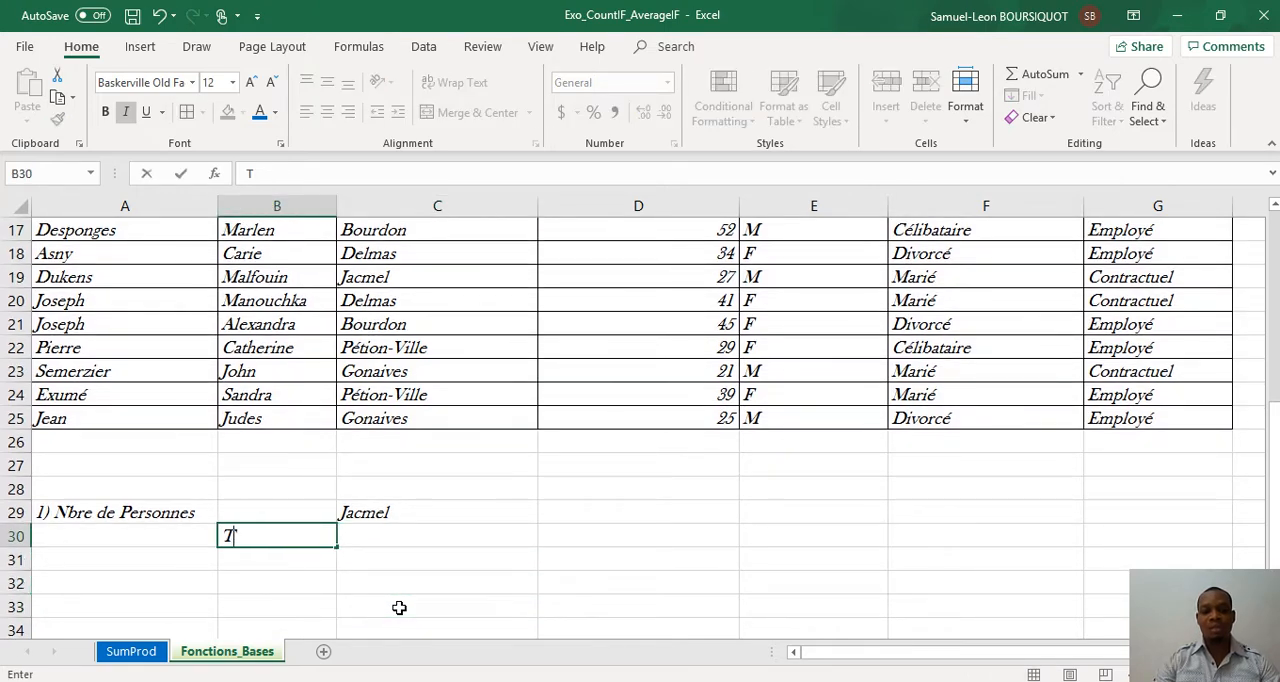
type("otal")
key("Right")
key("Left")
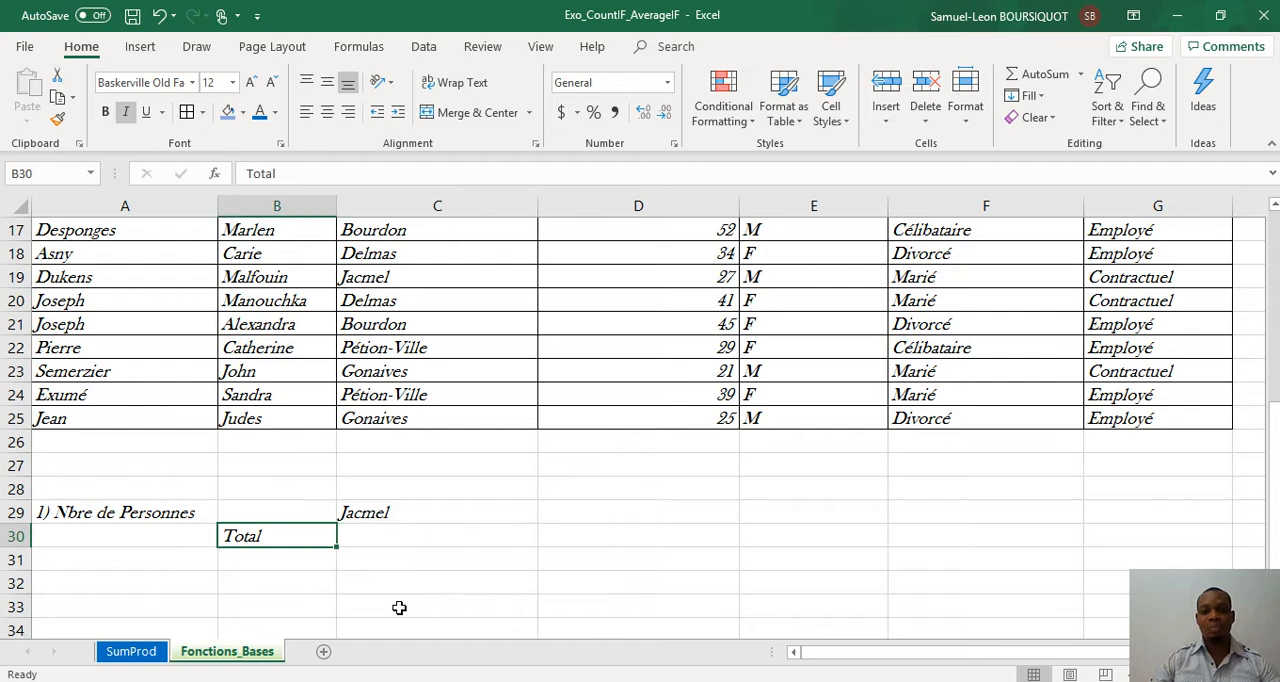
key("ctrl+b")
Step: Count the people living in Jacmel by entering =COUNTIF(C2:C25,"Jacmel") in C30
key("Right")
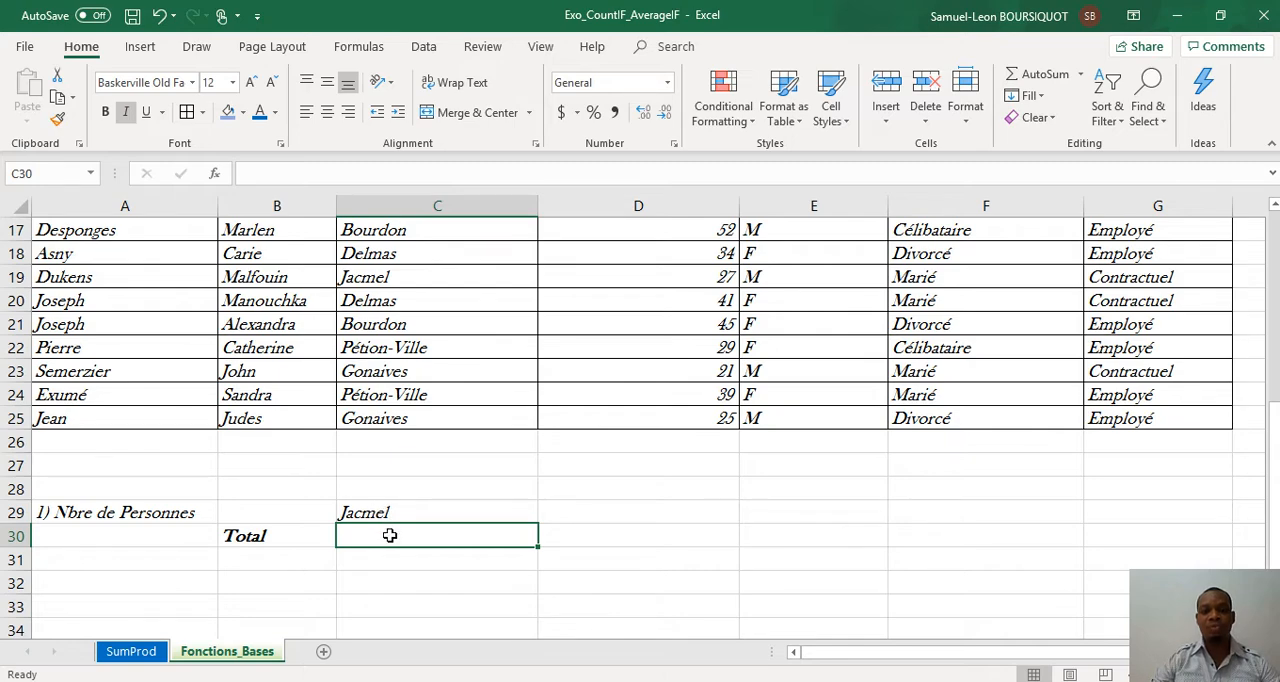
type("=coun")
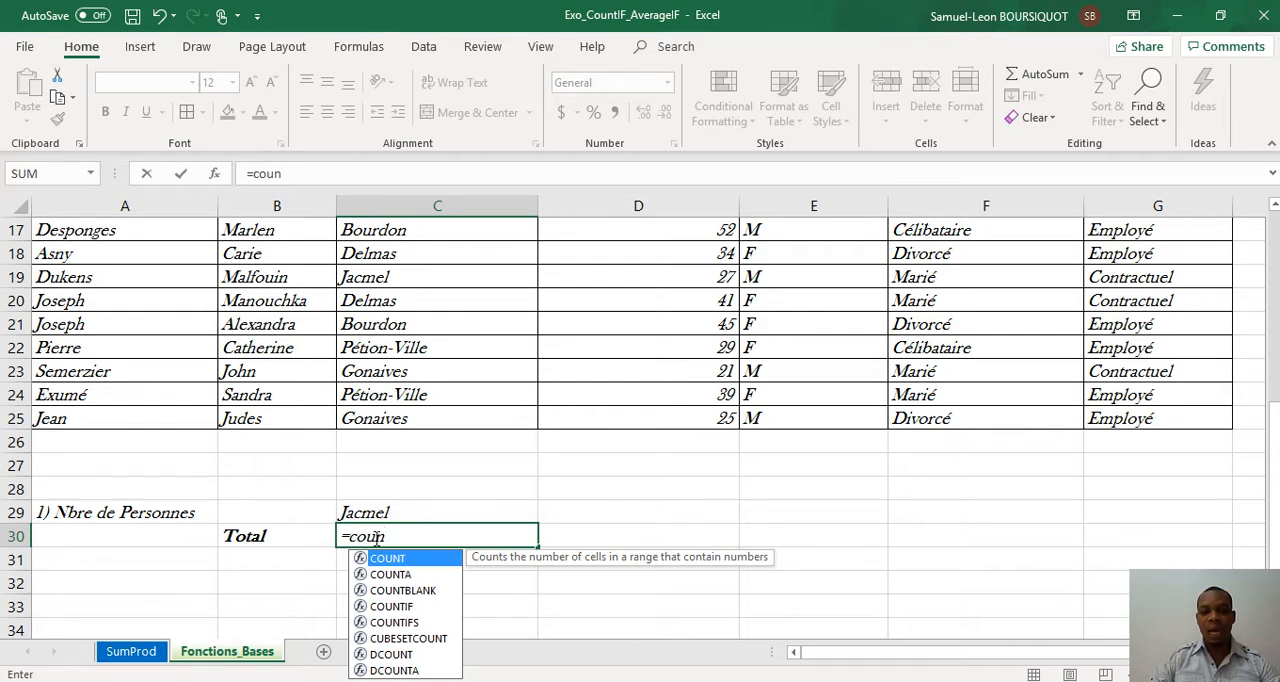
double_click(395, 606)
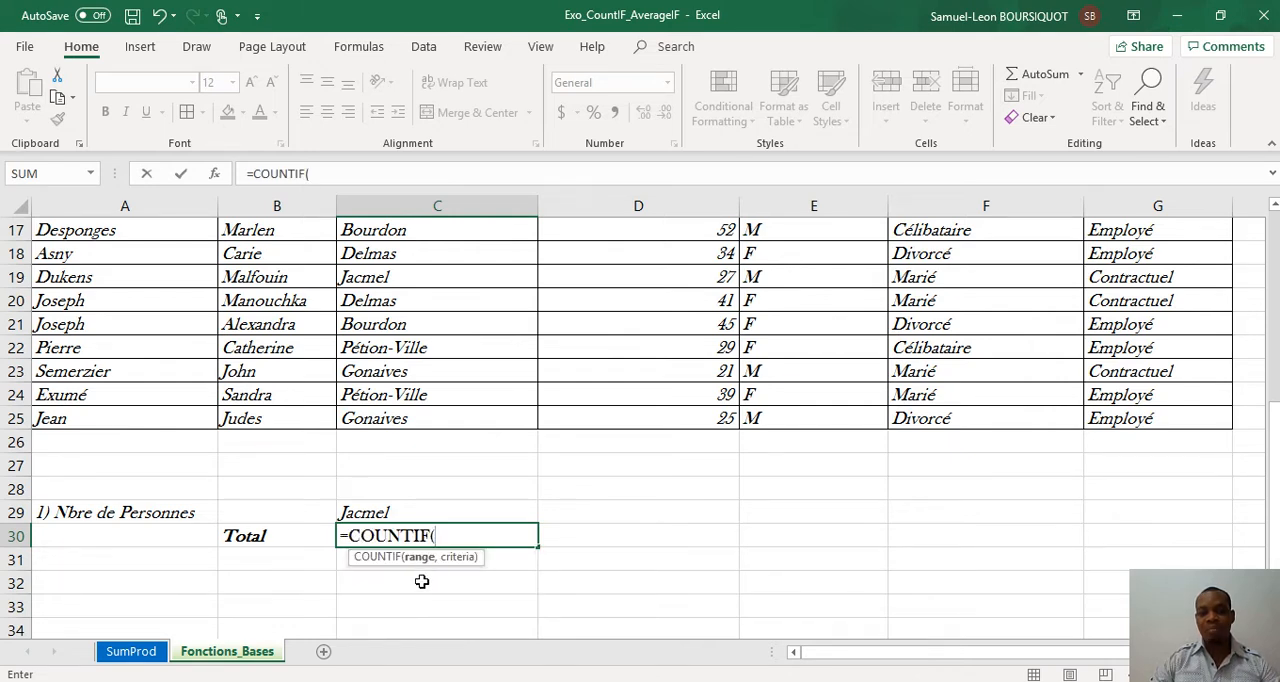
left_click_drag(426, 422, 397, 260)
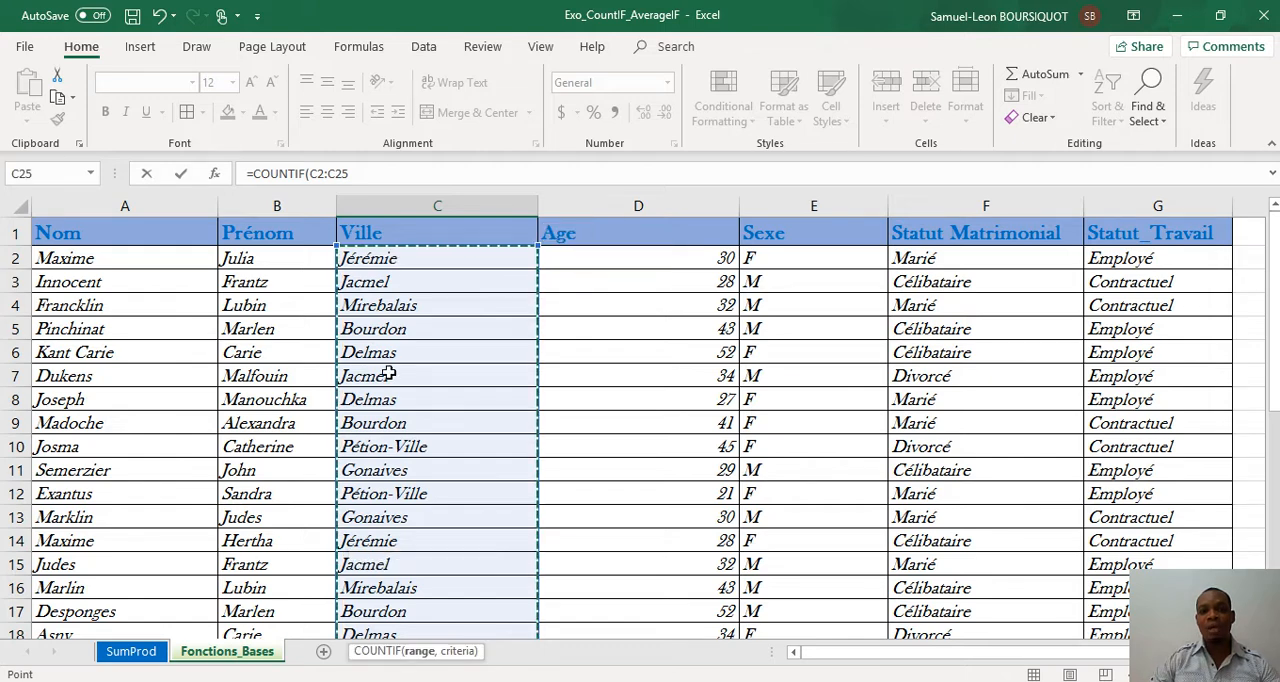
left_click(362, 173)
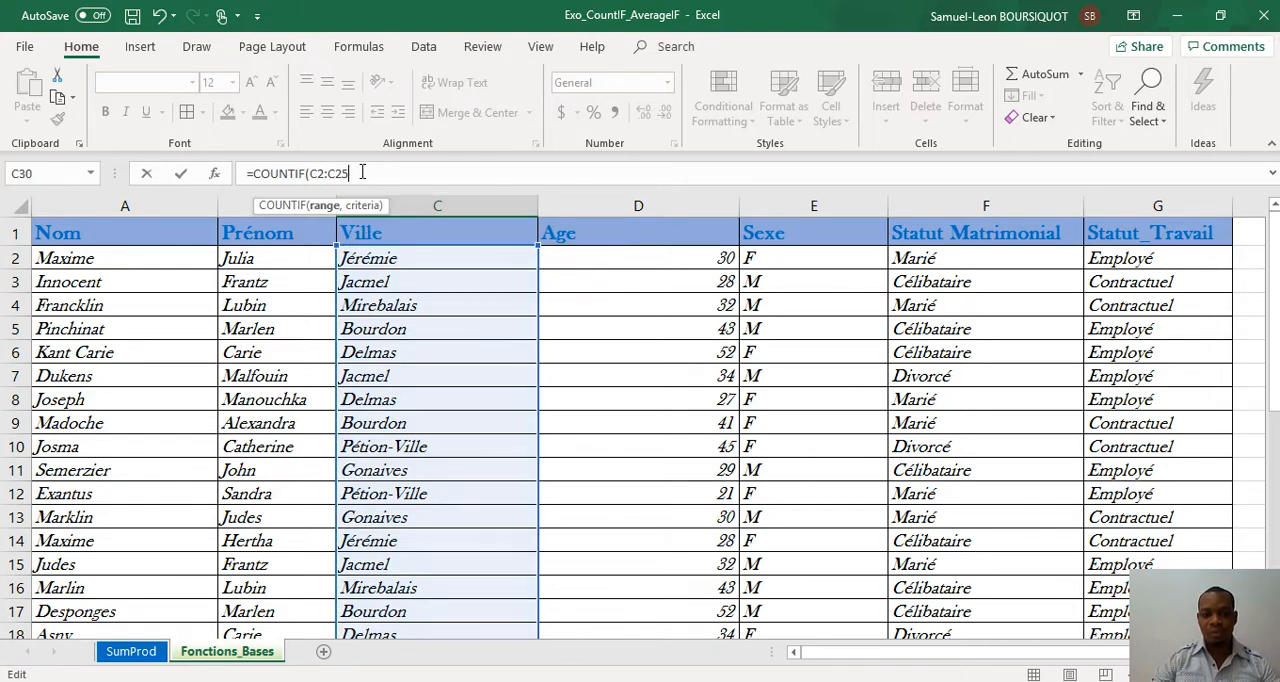
type(",")
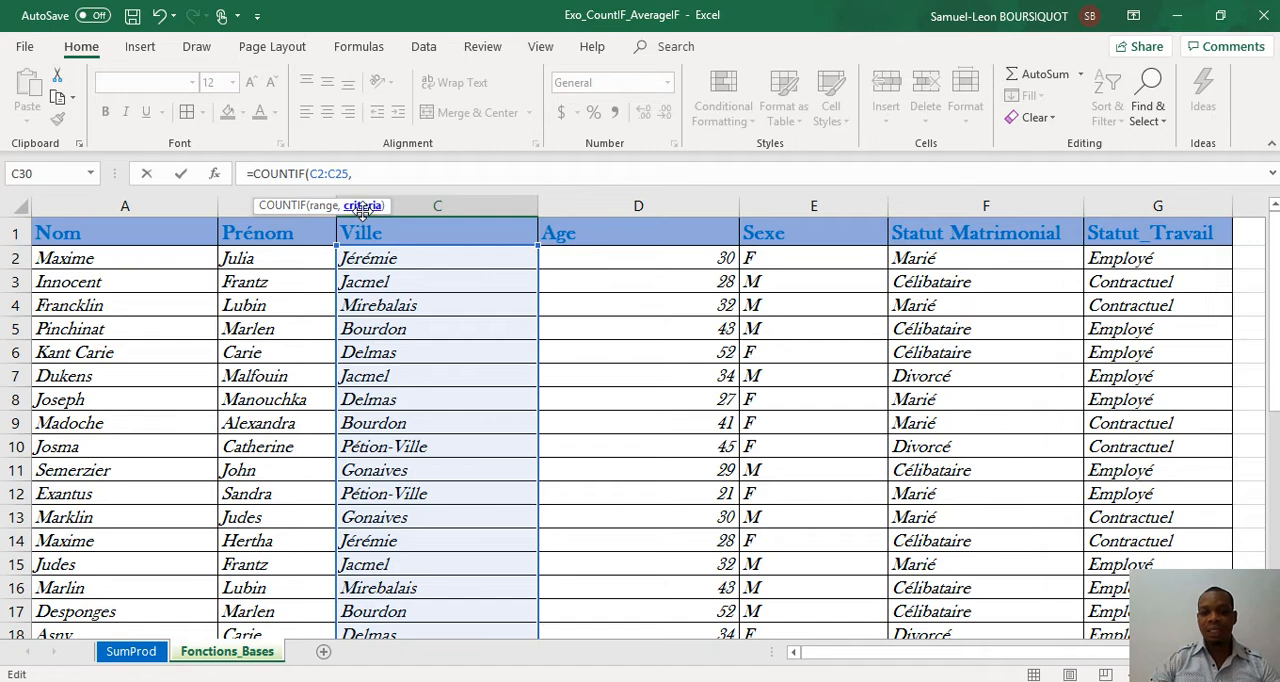
type("\"J")
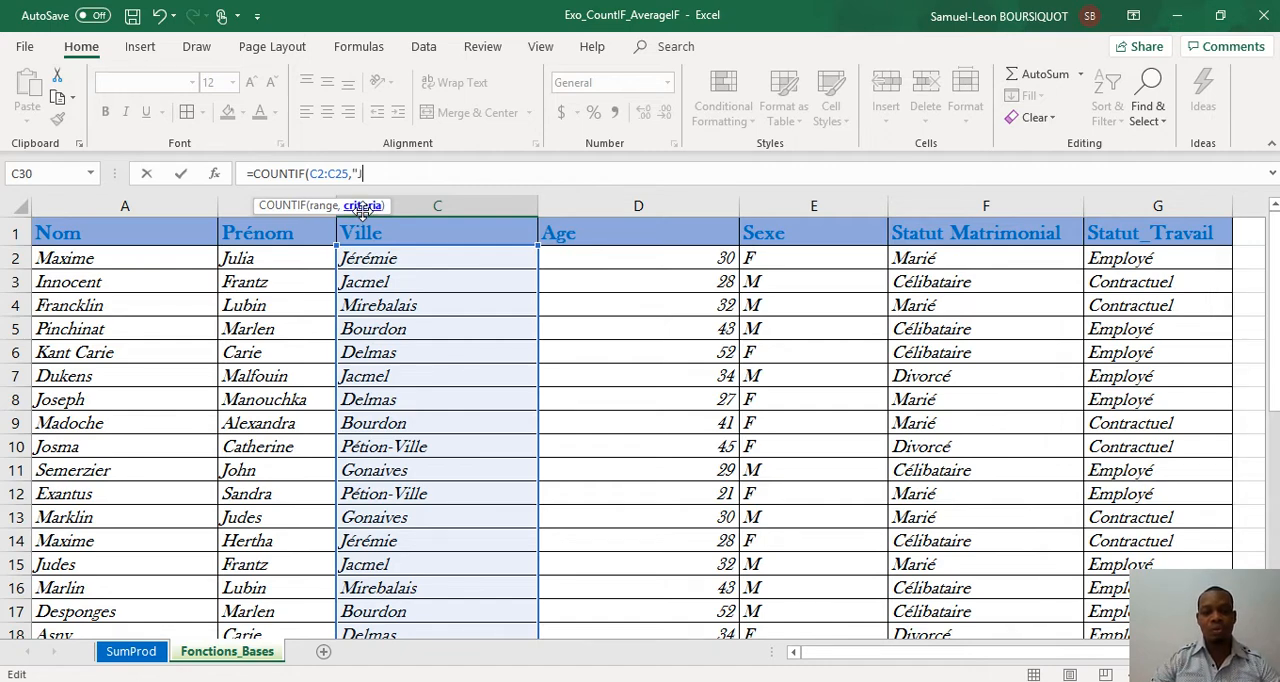
type("acmel\"")
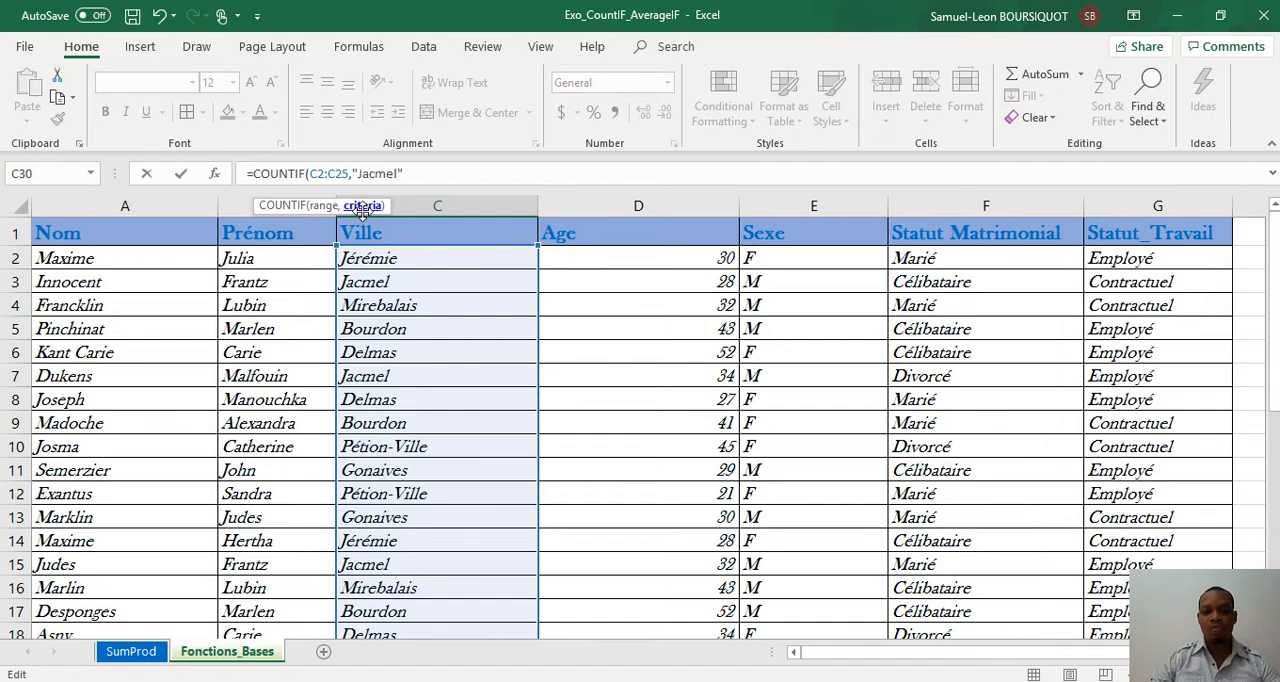
type(")")
key("Return")
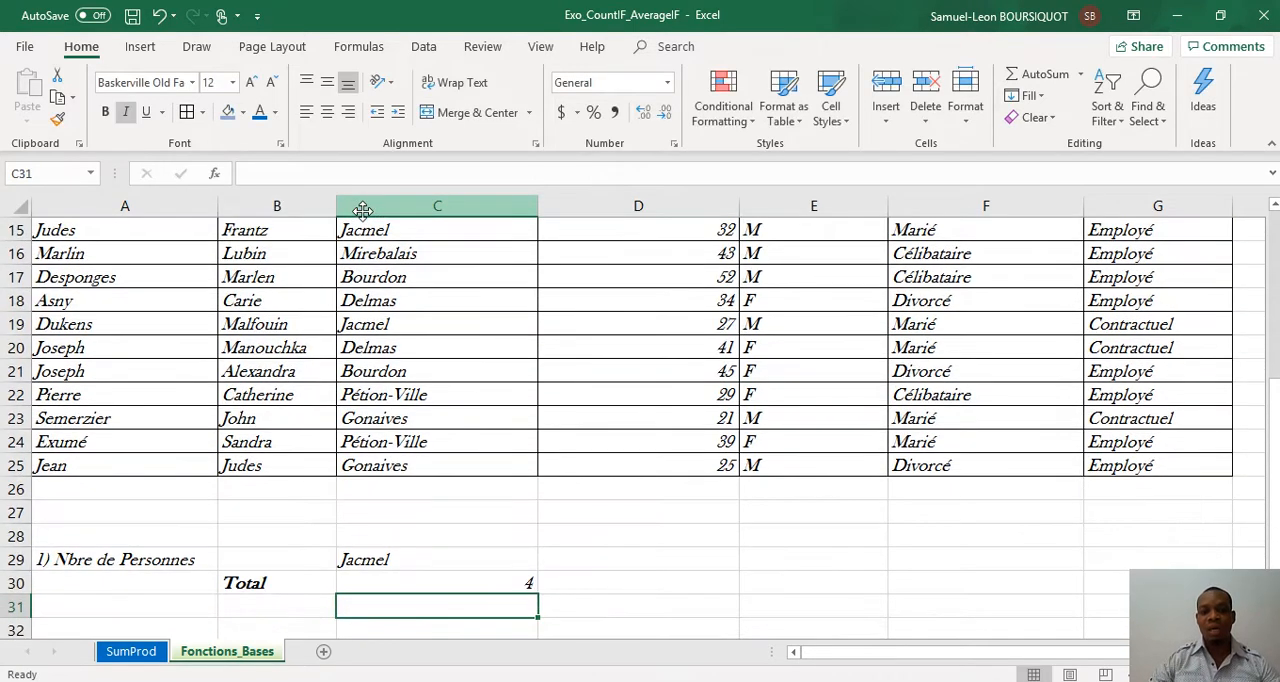
Step: Replace the city in C29 with the heading "Total"
key("Up")
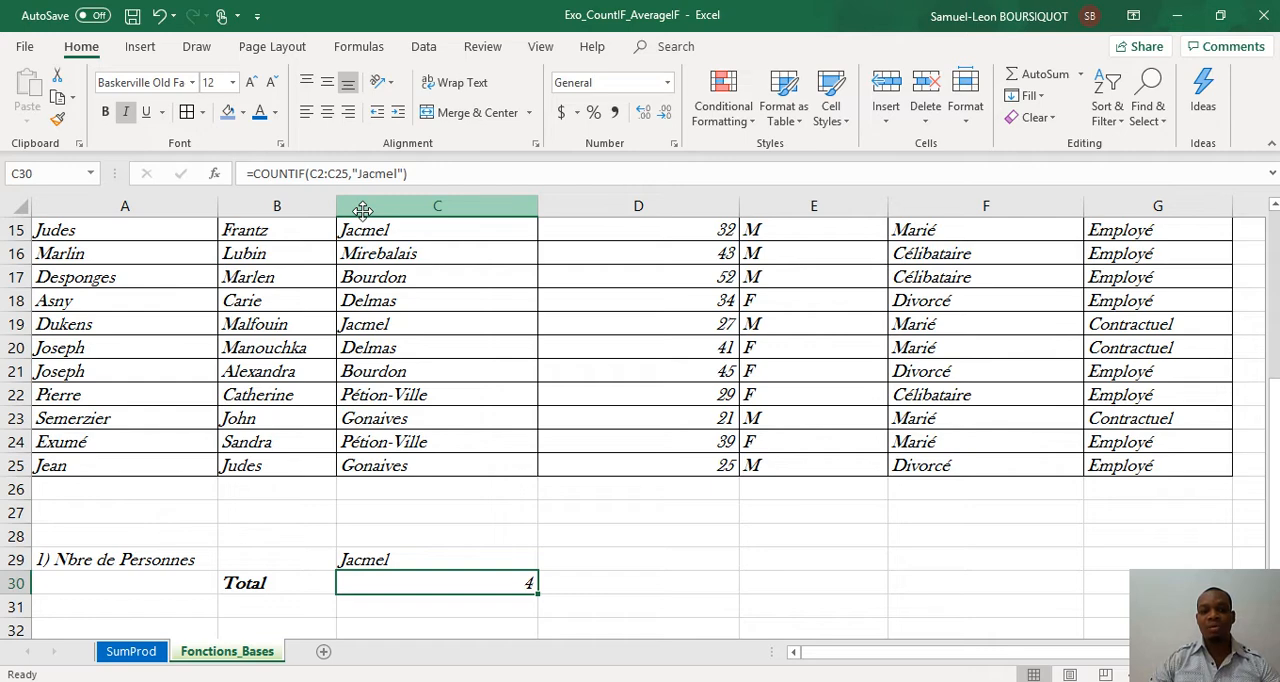
key("Down")
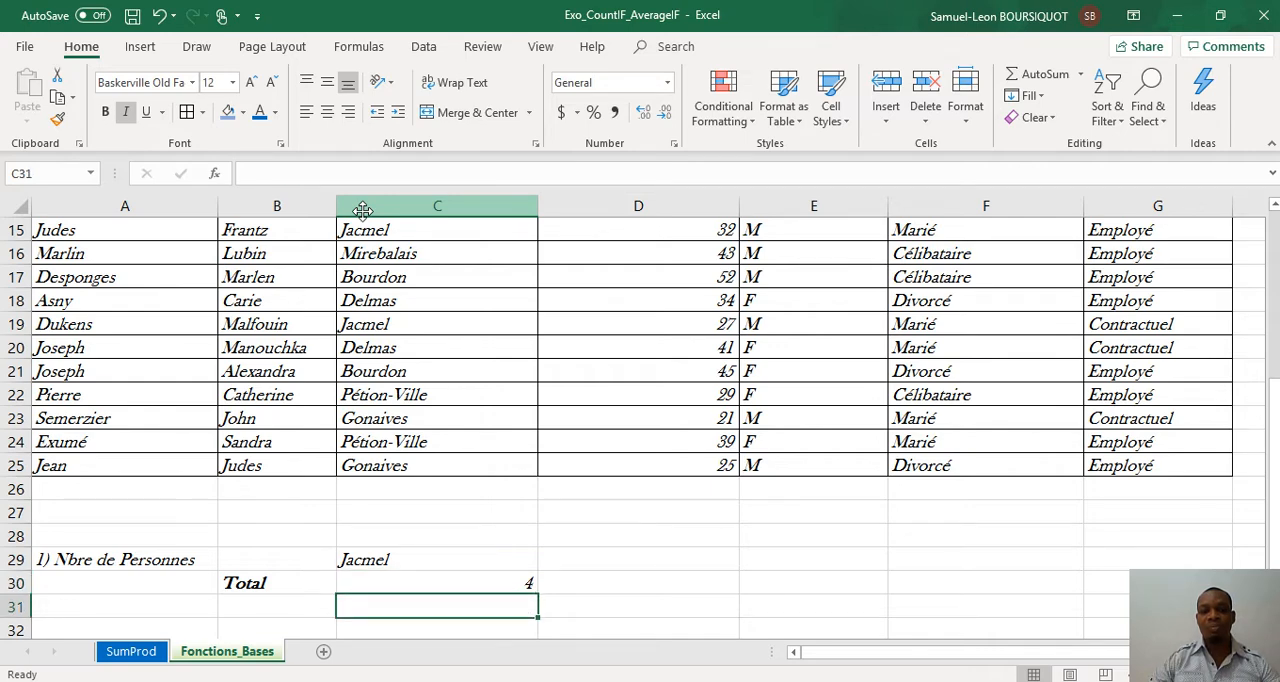
key("Up")
key("Up")
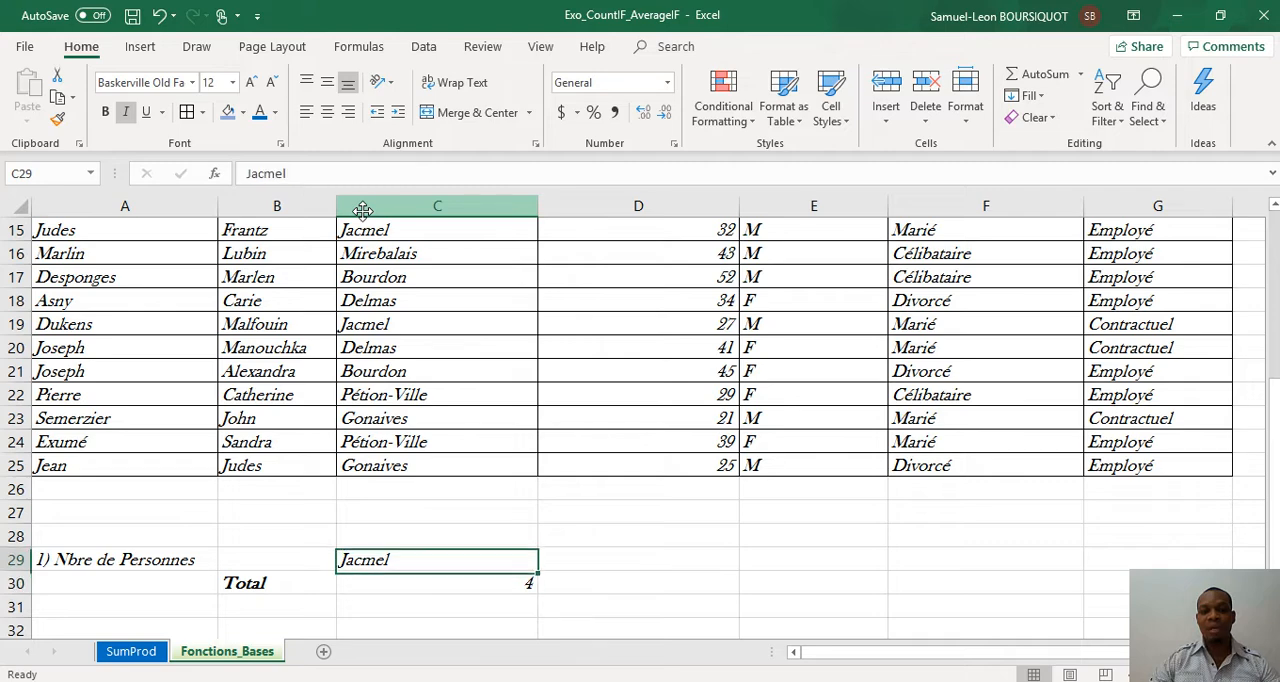
type("Total")
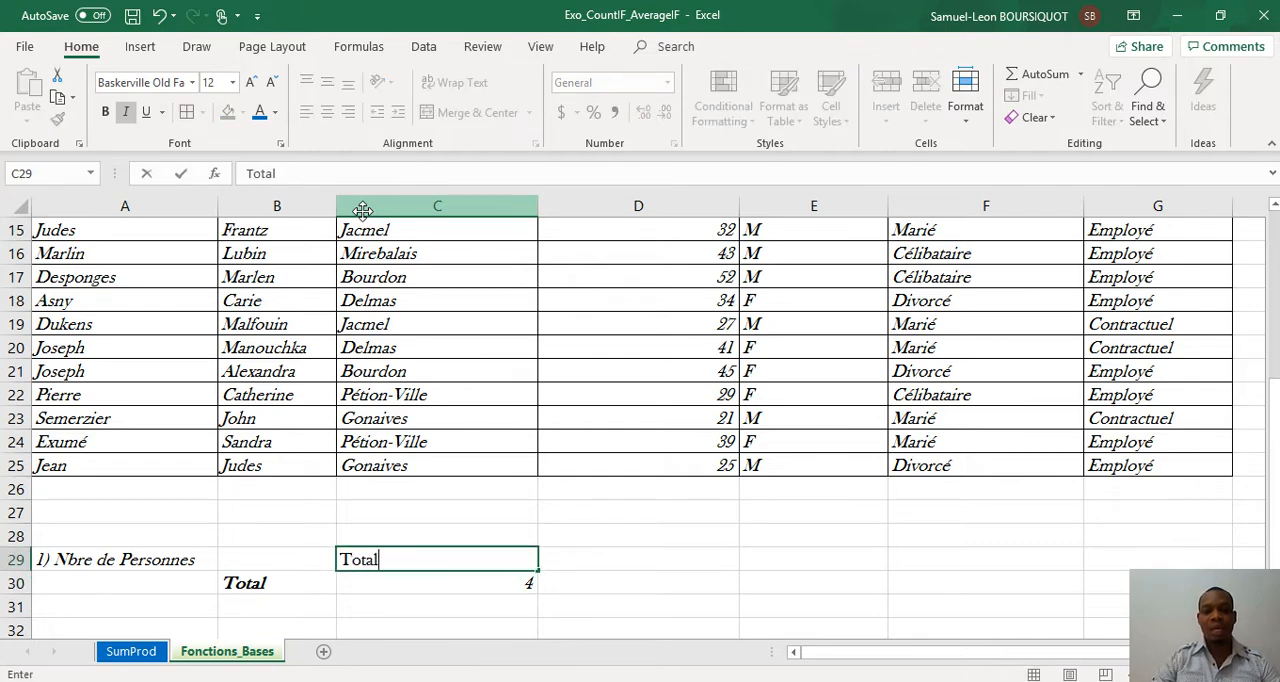
key("Return")
Step: Replace the label in B30 with Jacmel and remove its bold formatting
key("Left")
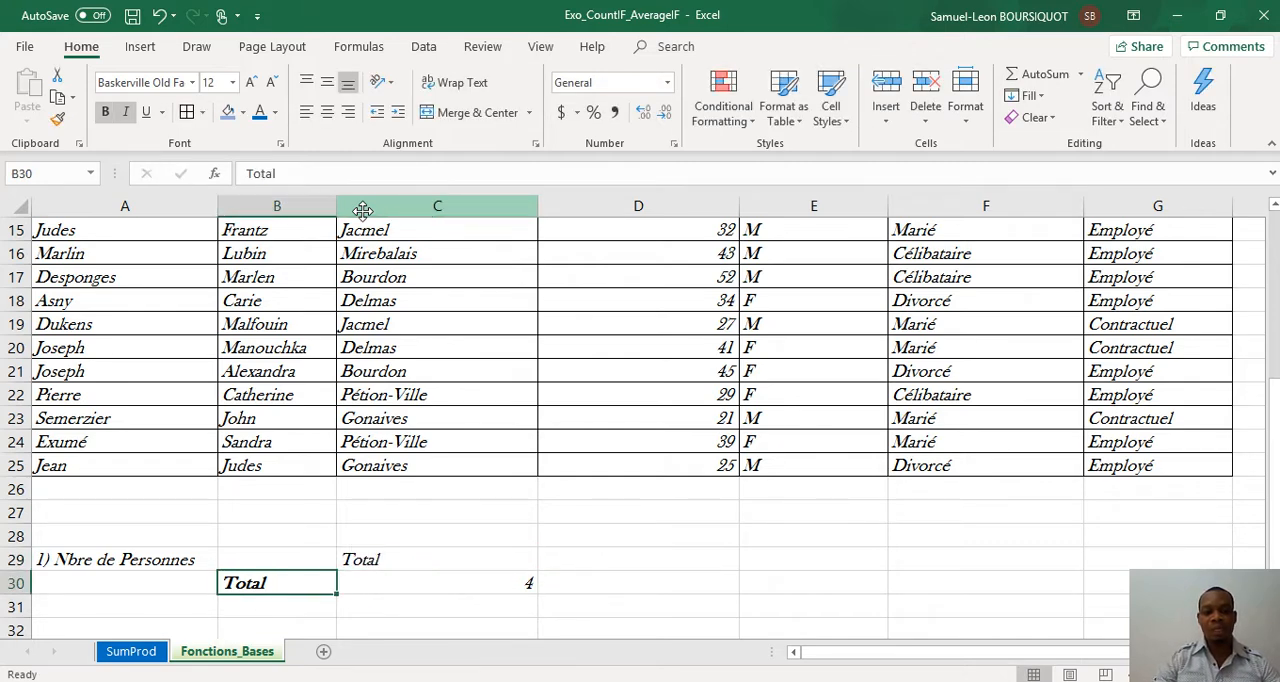
type("Jacmel")
key("Return")
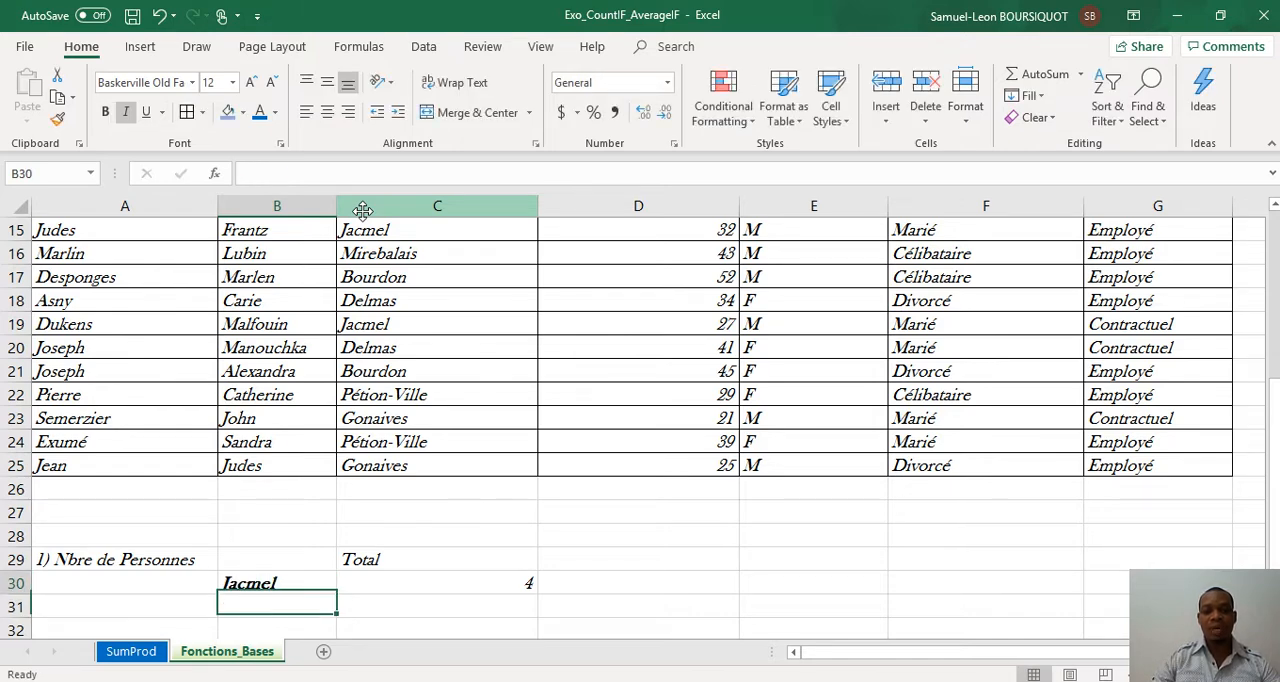
key("Up")
key("ctrl+b")
Step: Make the "Total" heading in C29 bold
key("Up")
key("Right")
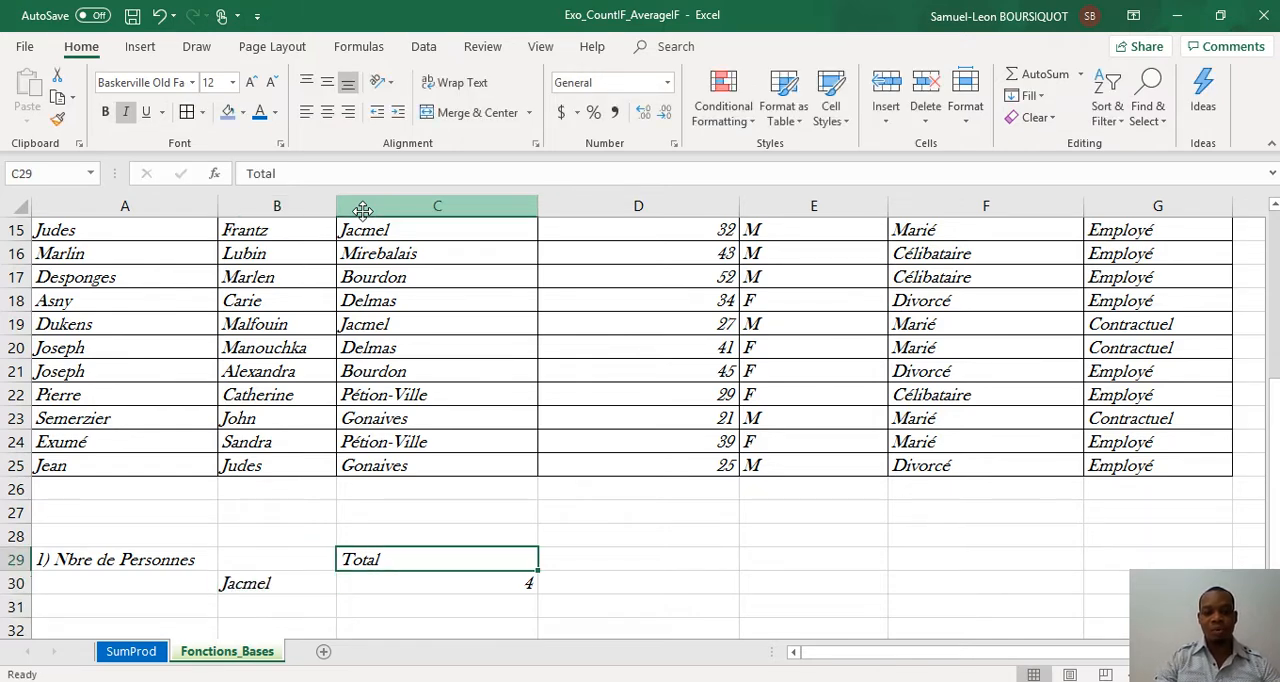
key("ctrl+b")
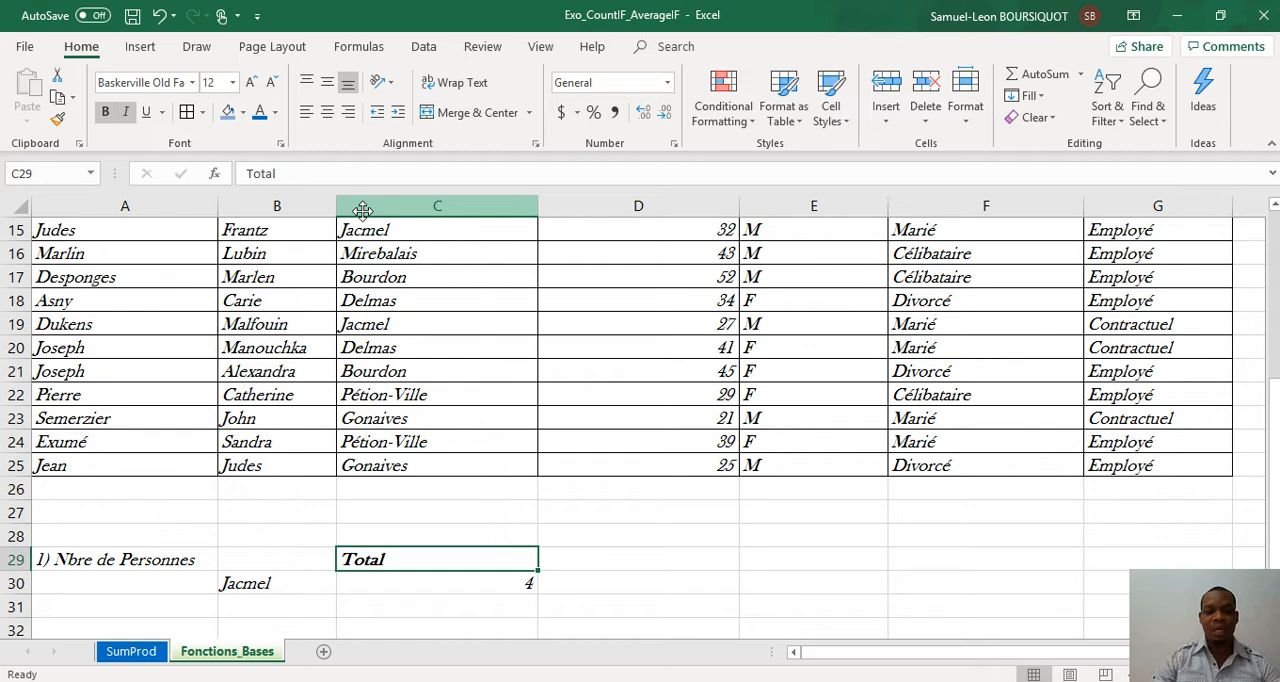
Step: Enter the city Bourdon in B31, below Jacmel
key("Down")
key("Down")
key("Left")
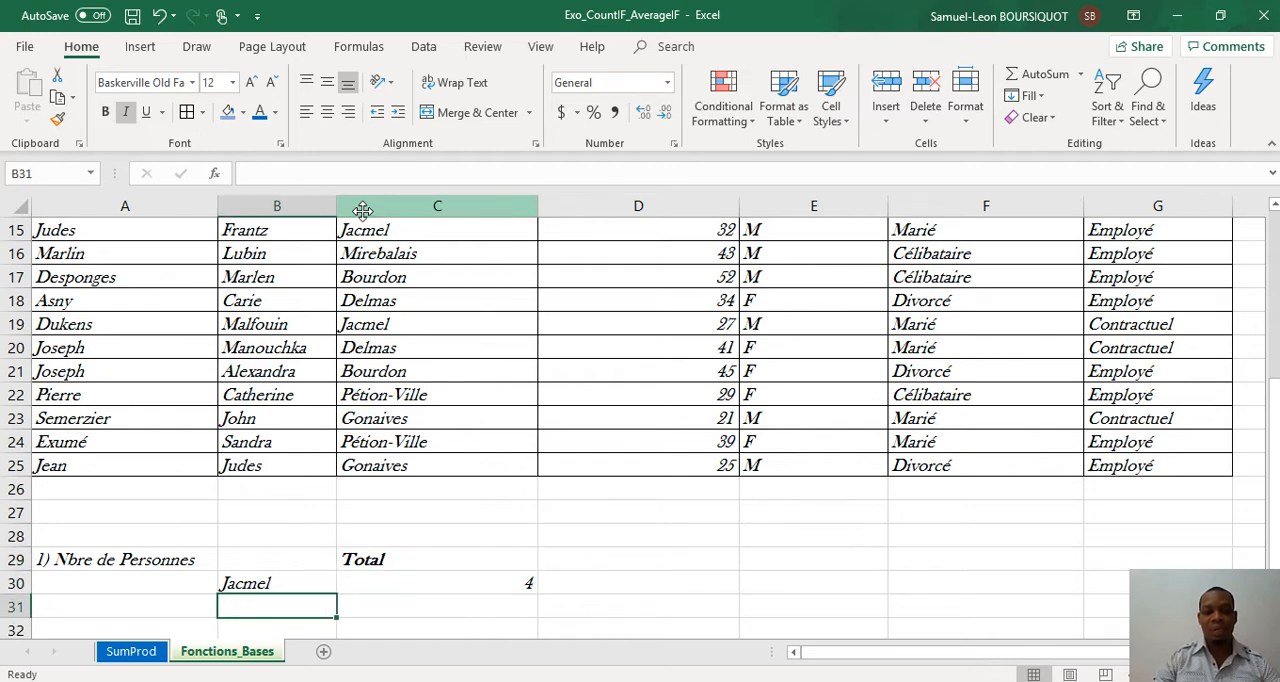
type("Bourdon")
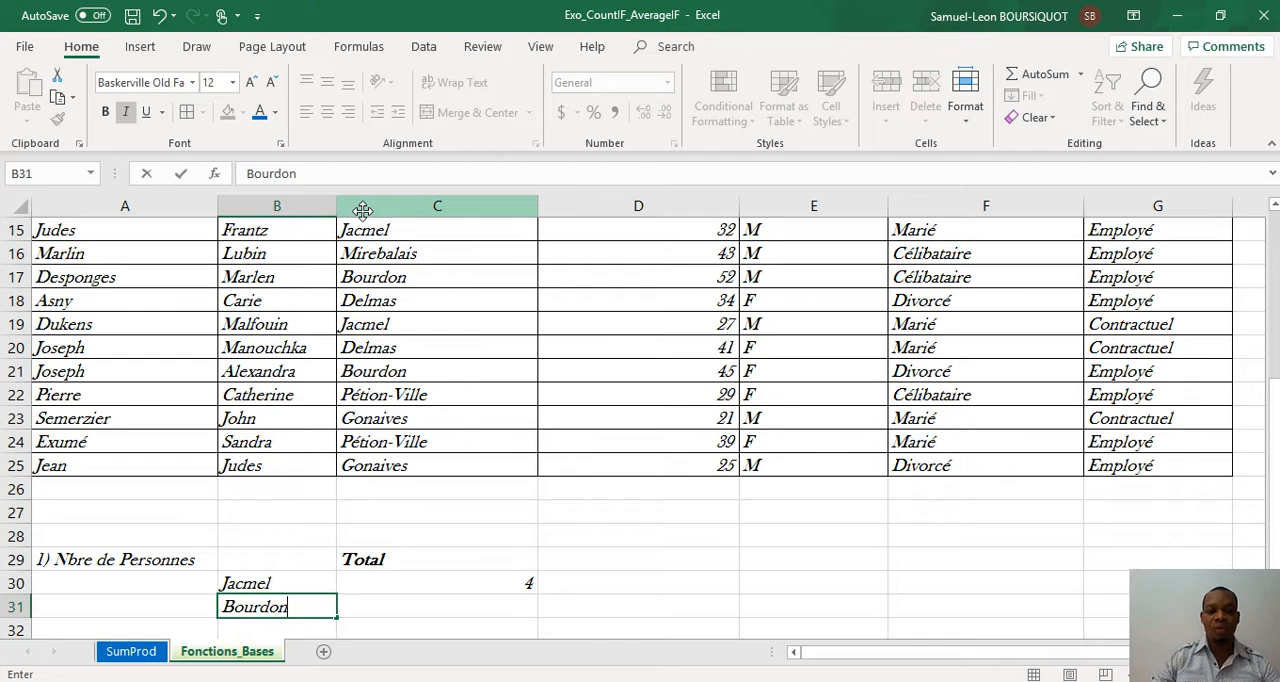
key("Tab")
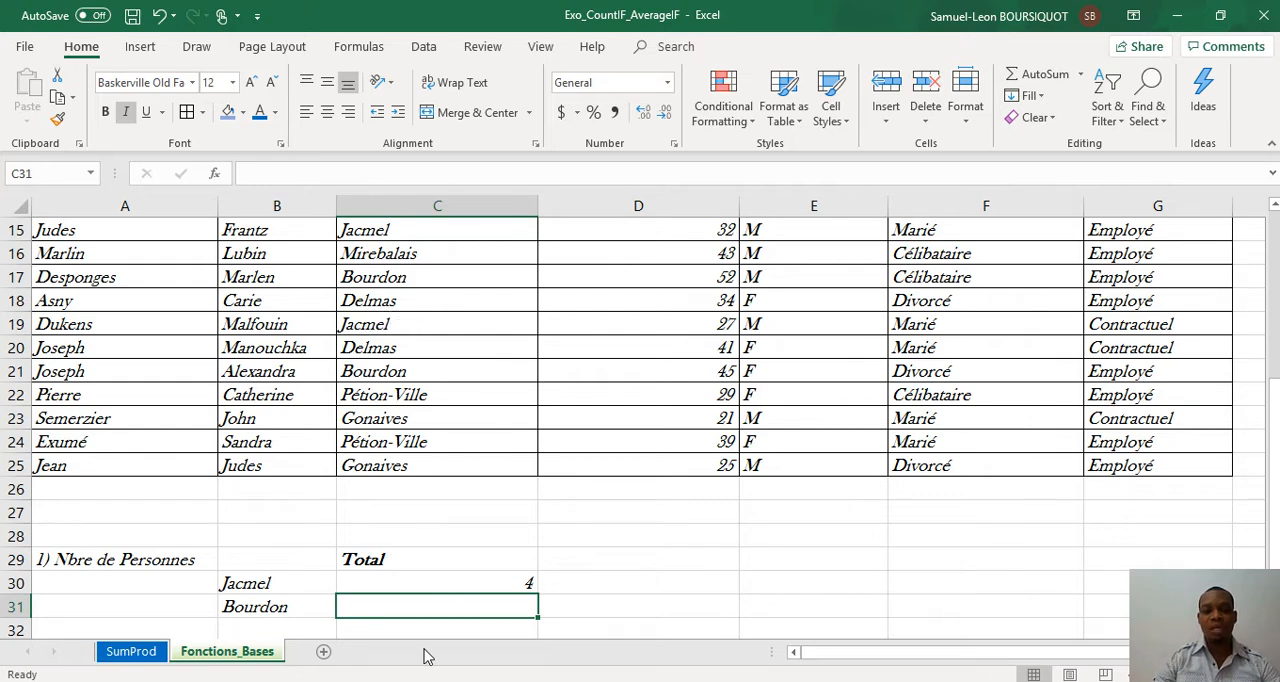
Step: Count the people living in Bourdon by entering =COUNTIF(C2:C25,"Bourdon") in C31
type("=")
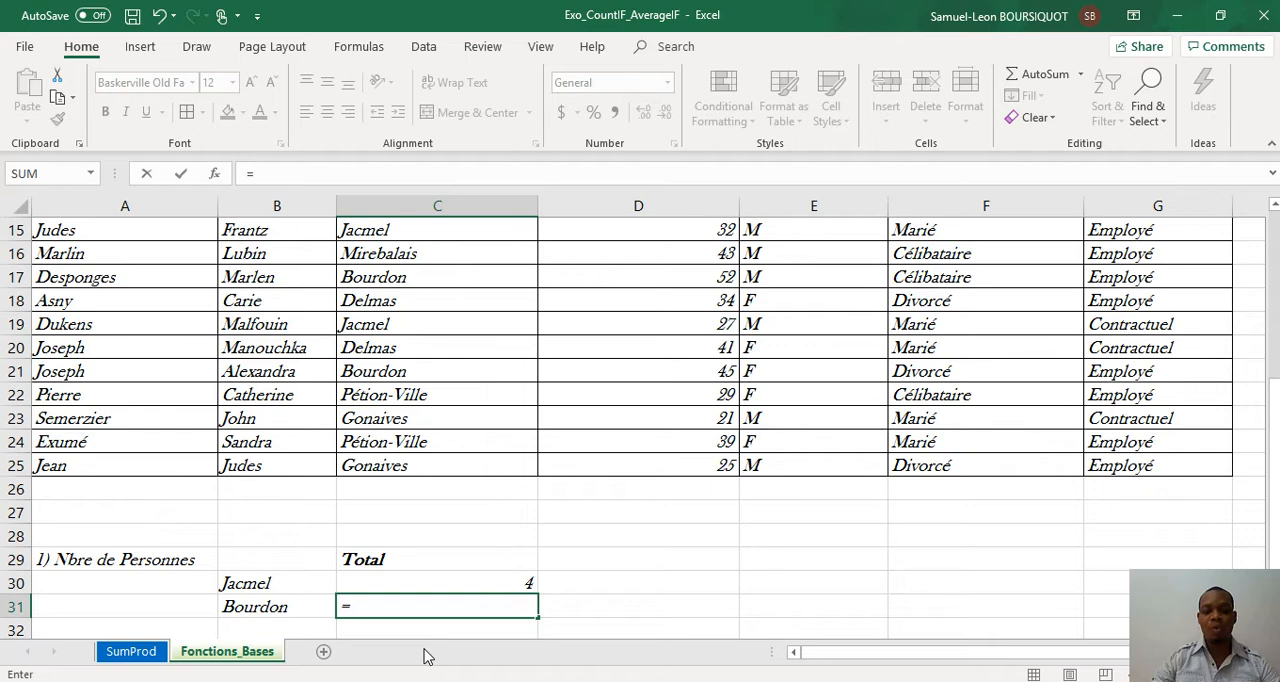
type("coun")
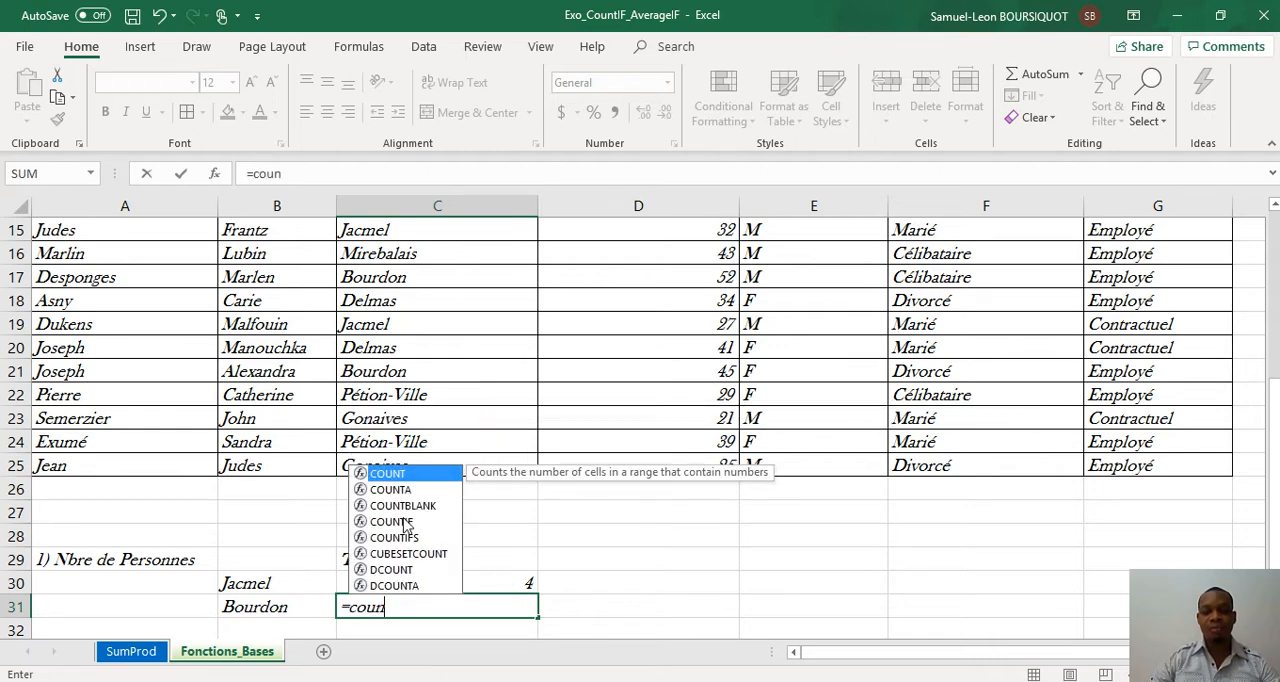
double_click(405, 521)
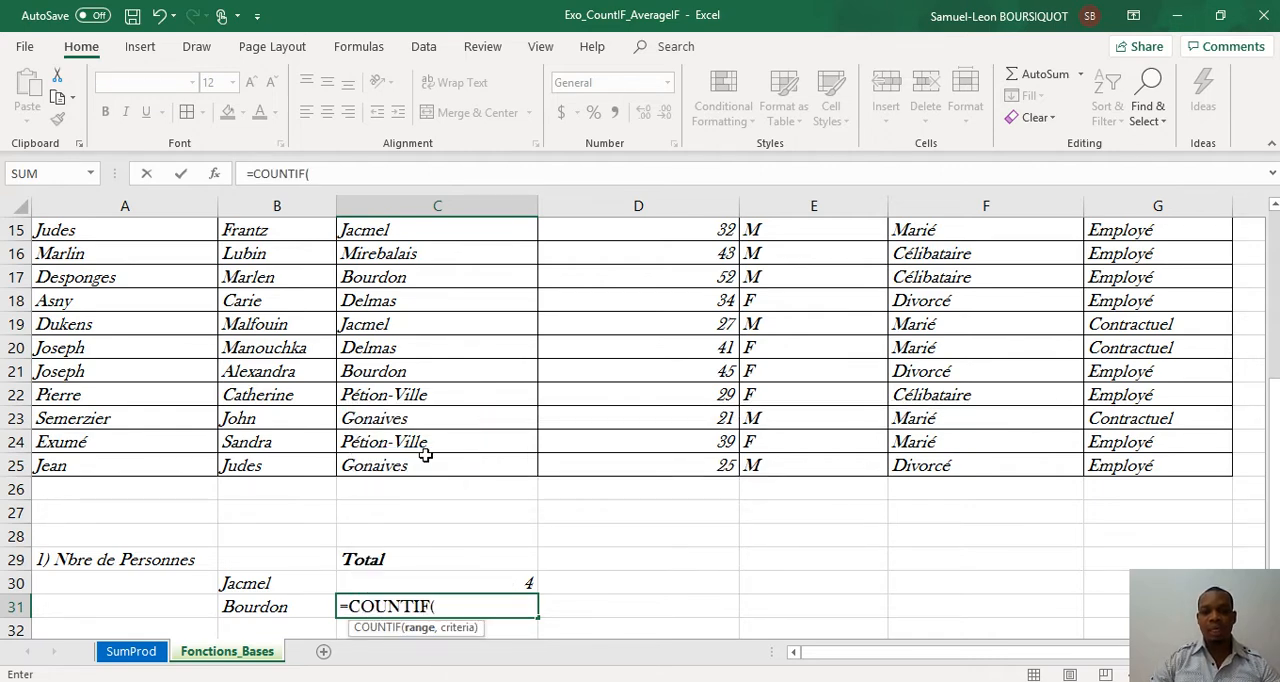
left_click_drag(425, 455, 397, 259)
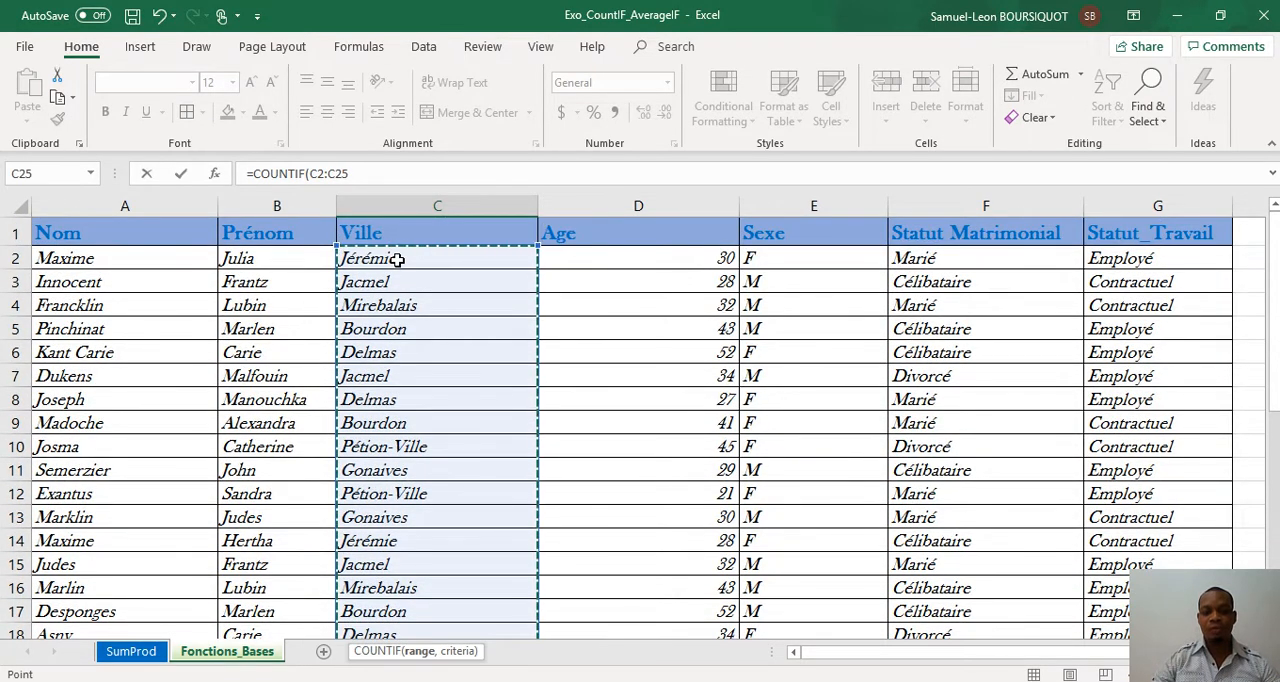
type(",\"Bo")
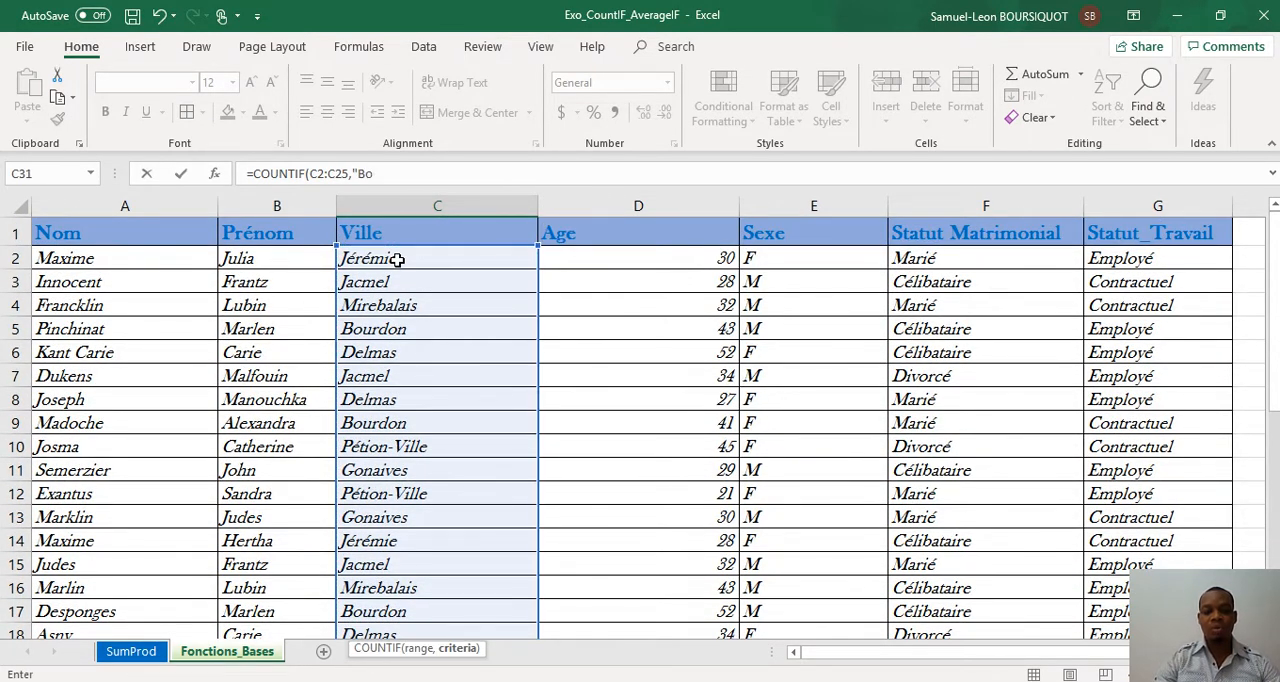
type("urdon")
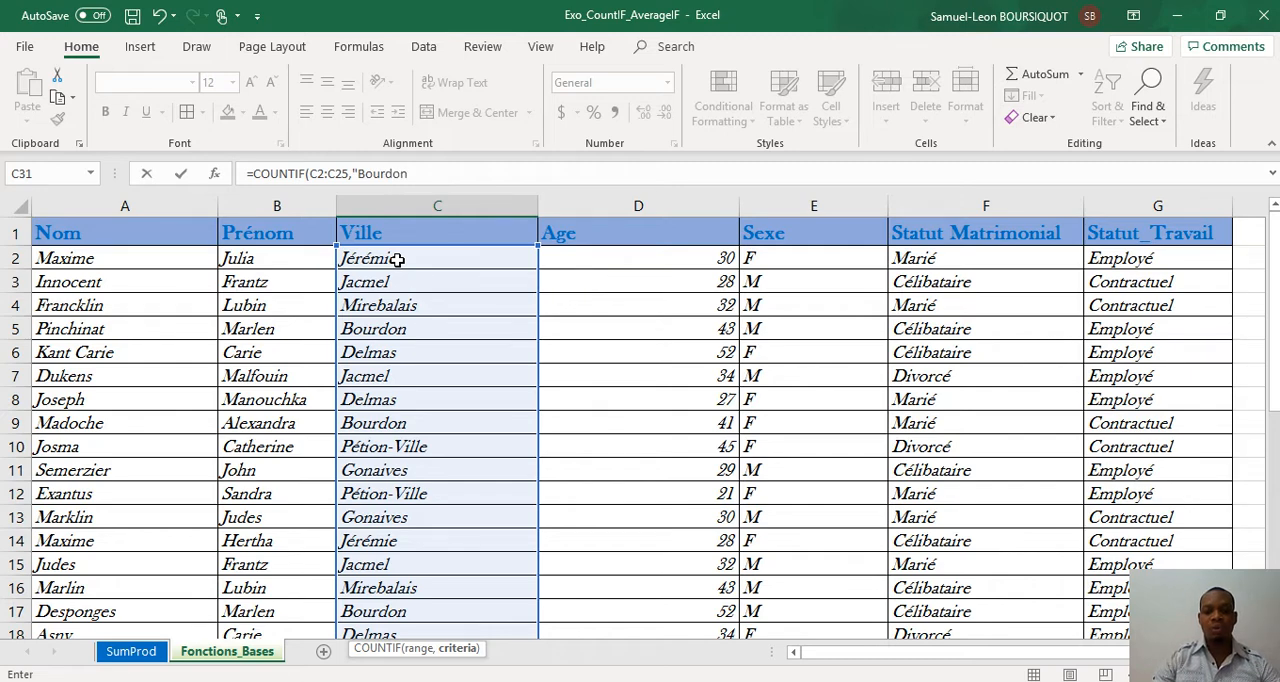
type("\")")
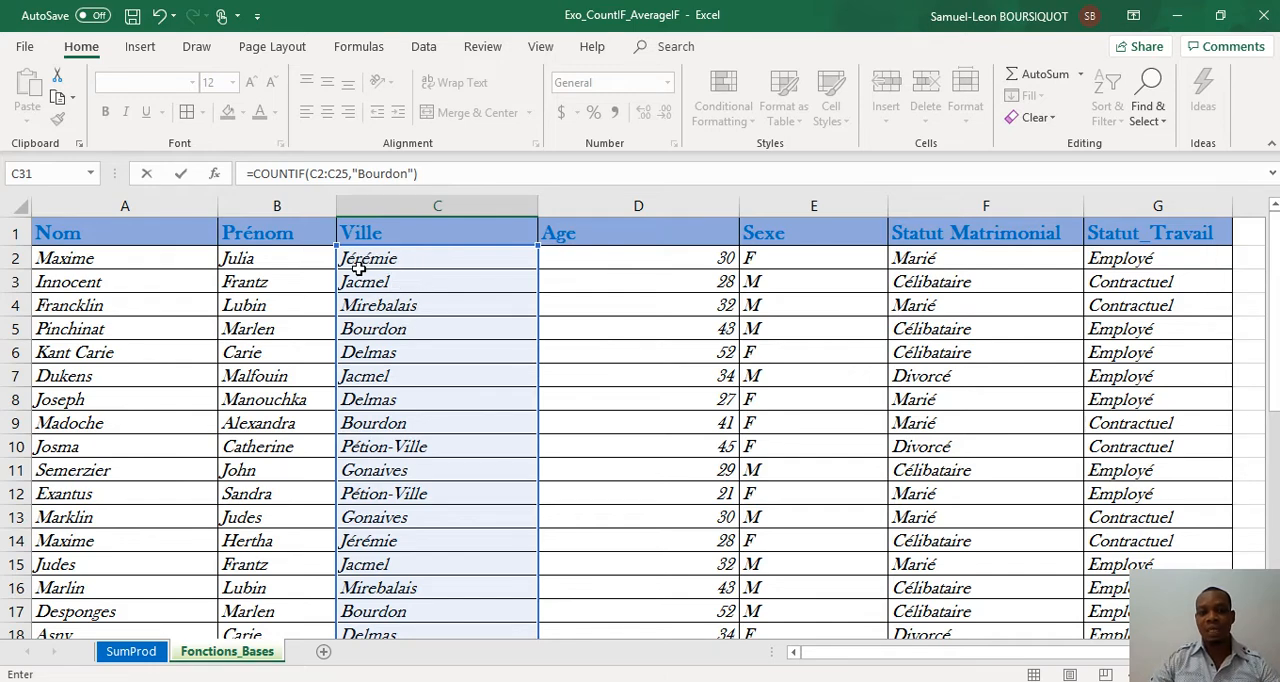
key("Return")
key("Up")
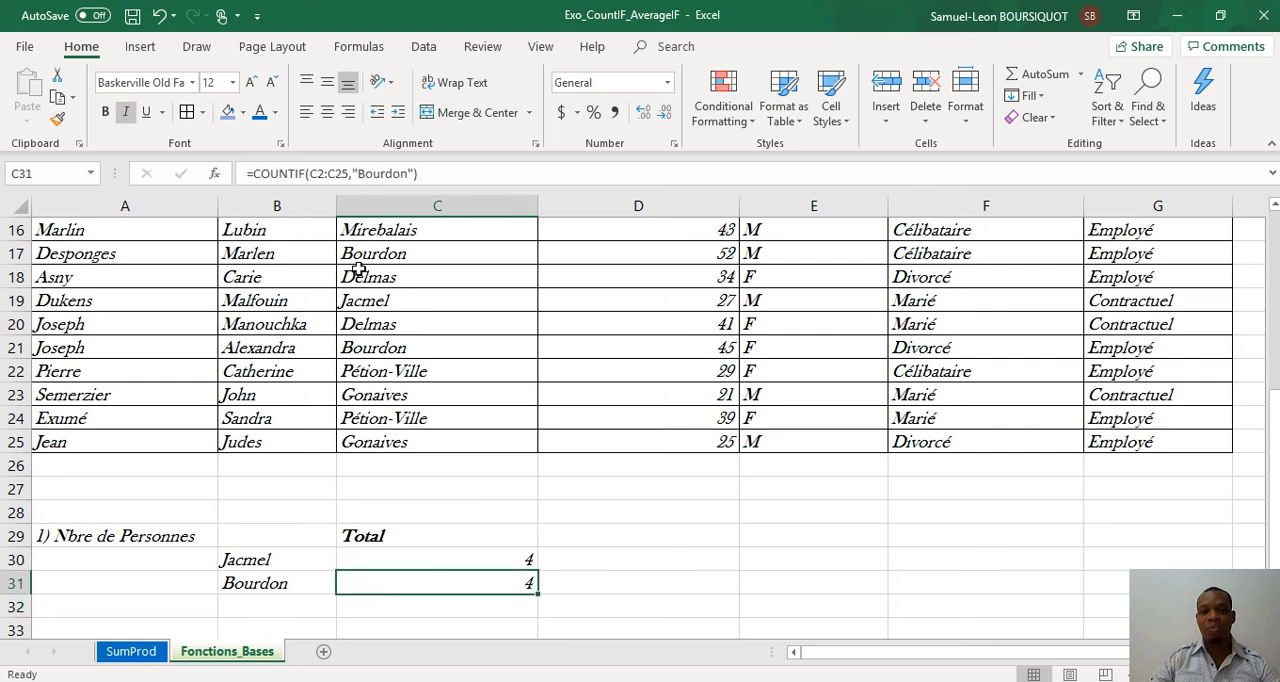
Step: Change the city in C22 of the personnel table to Bourdon
key("Up")
key("Up")
key("Up")
key("Up")
key("Up")
key("Up")
key("Up")
key("Up")
key("Up")
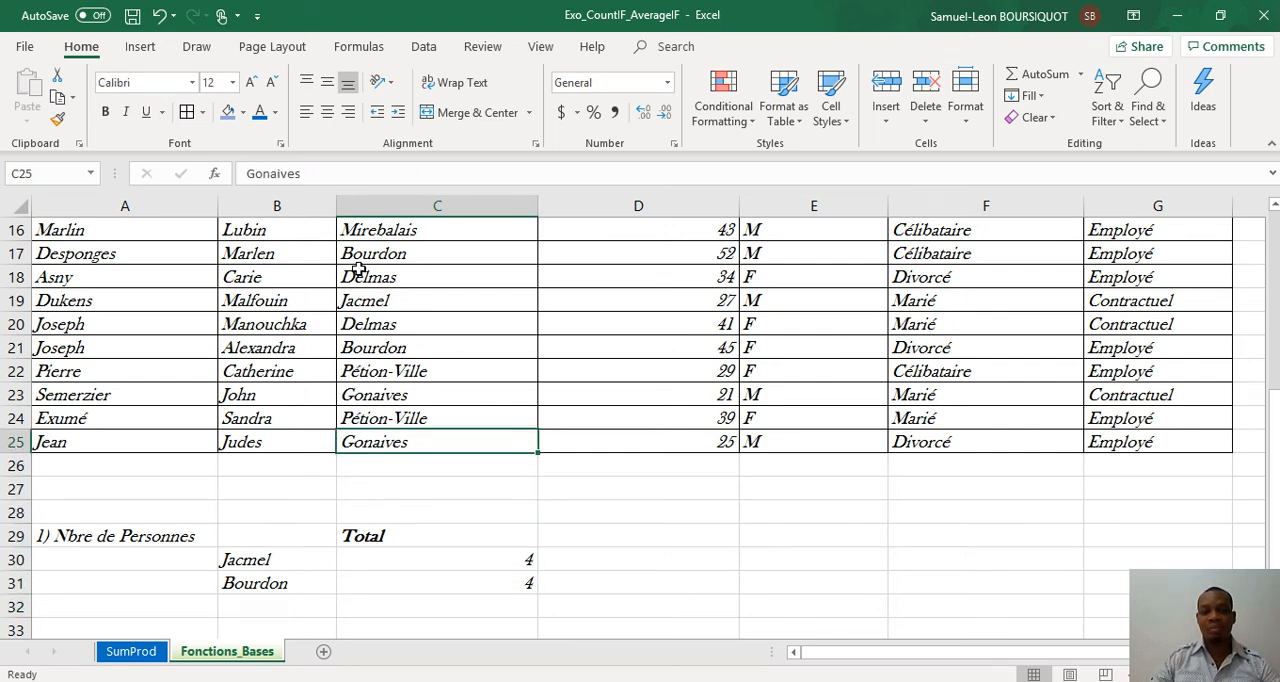
key("Left")
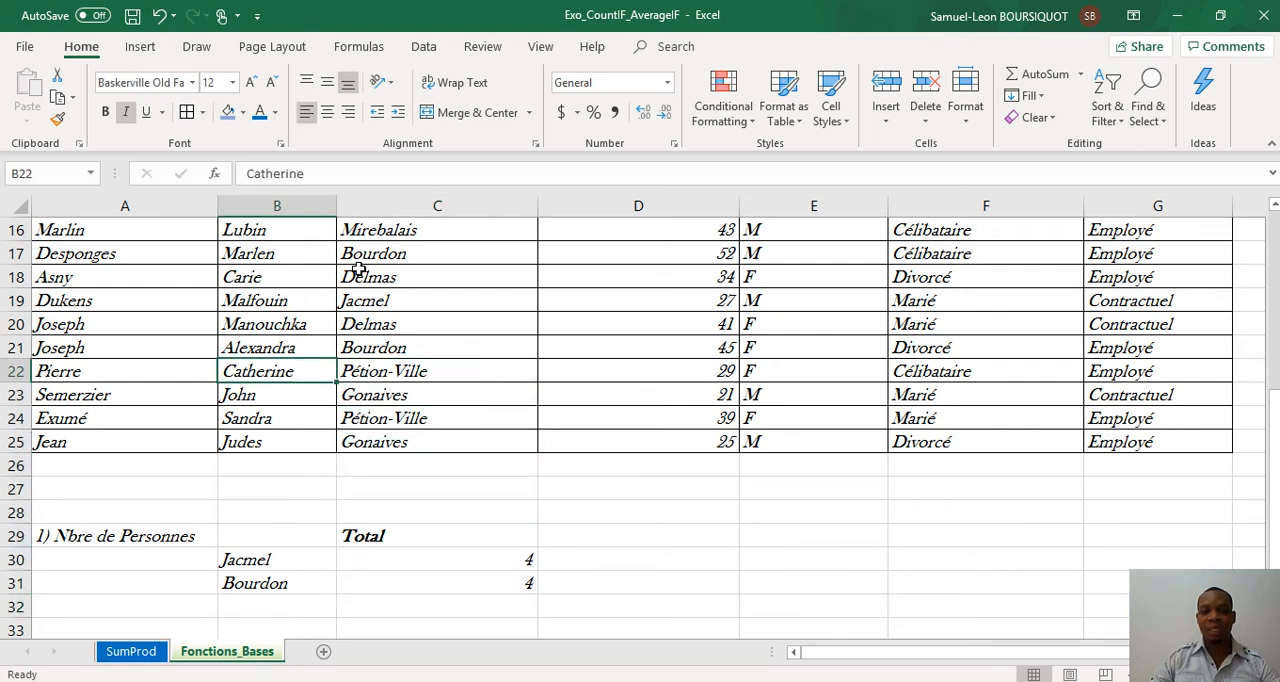
key("Right")
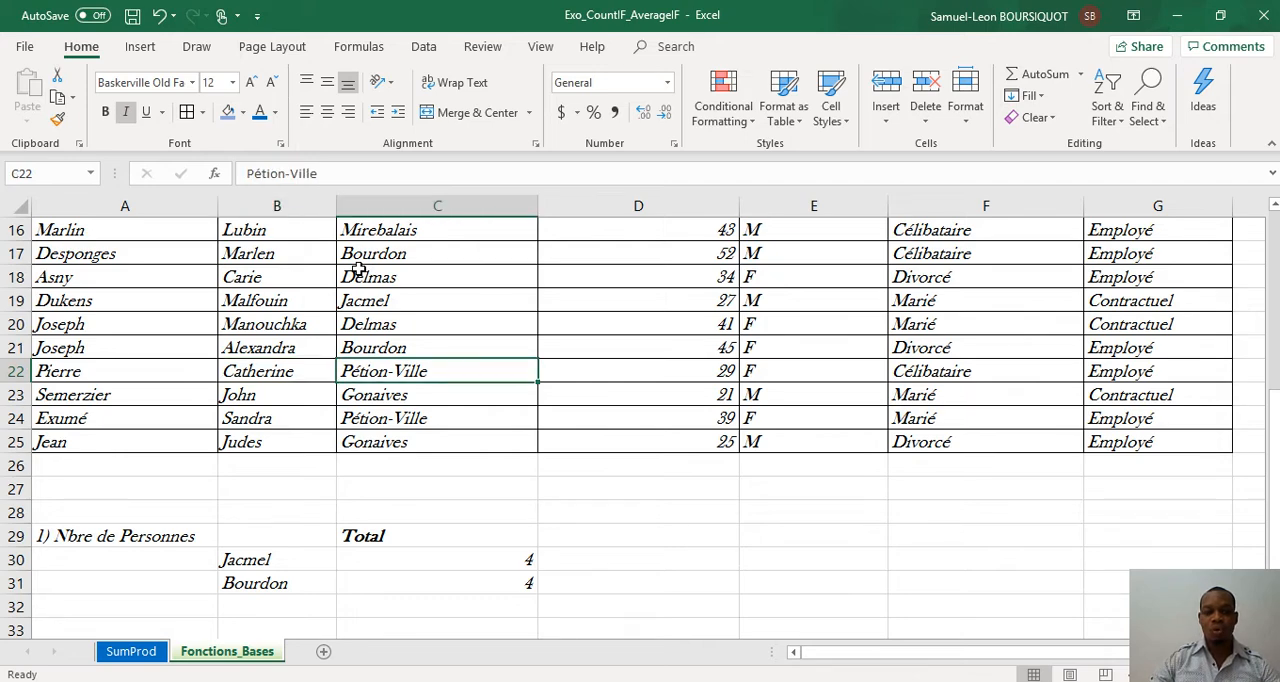
type("bourdon")
key("Return")
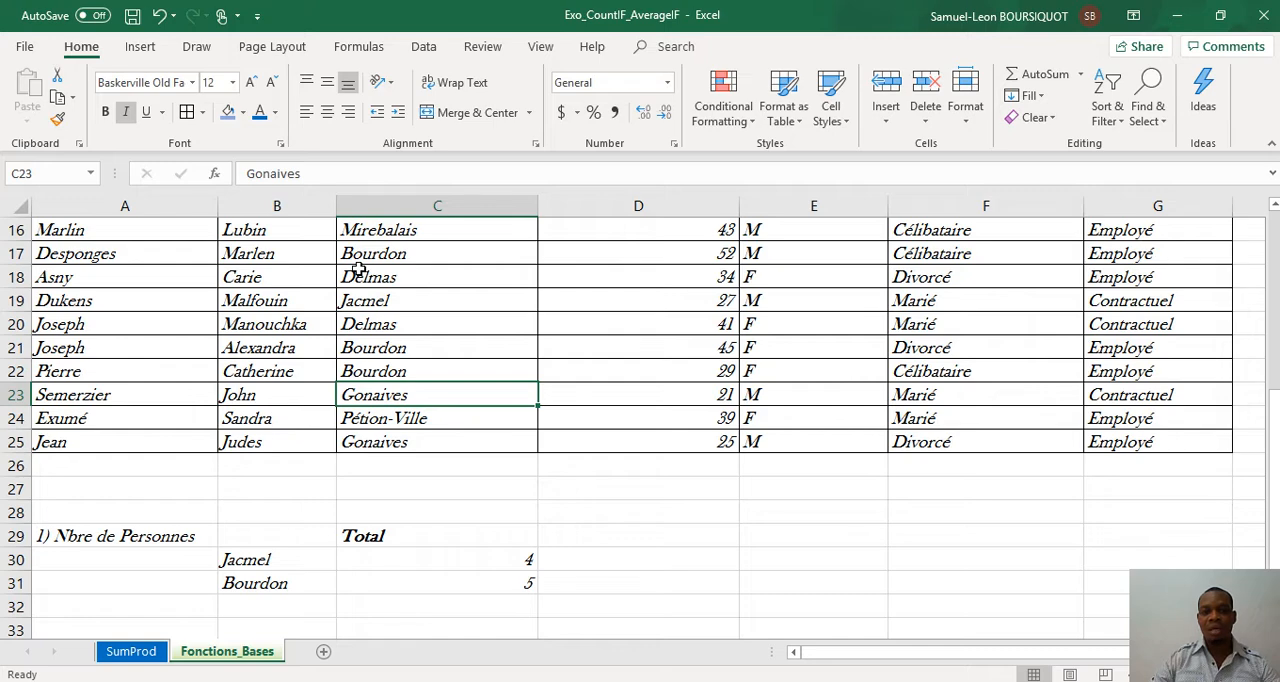
key("Up")
key("Down")
key("Down")
key("Down")
key("Down")
key("Down")
key("Down")
key("Down")
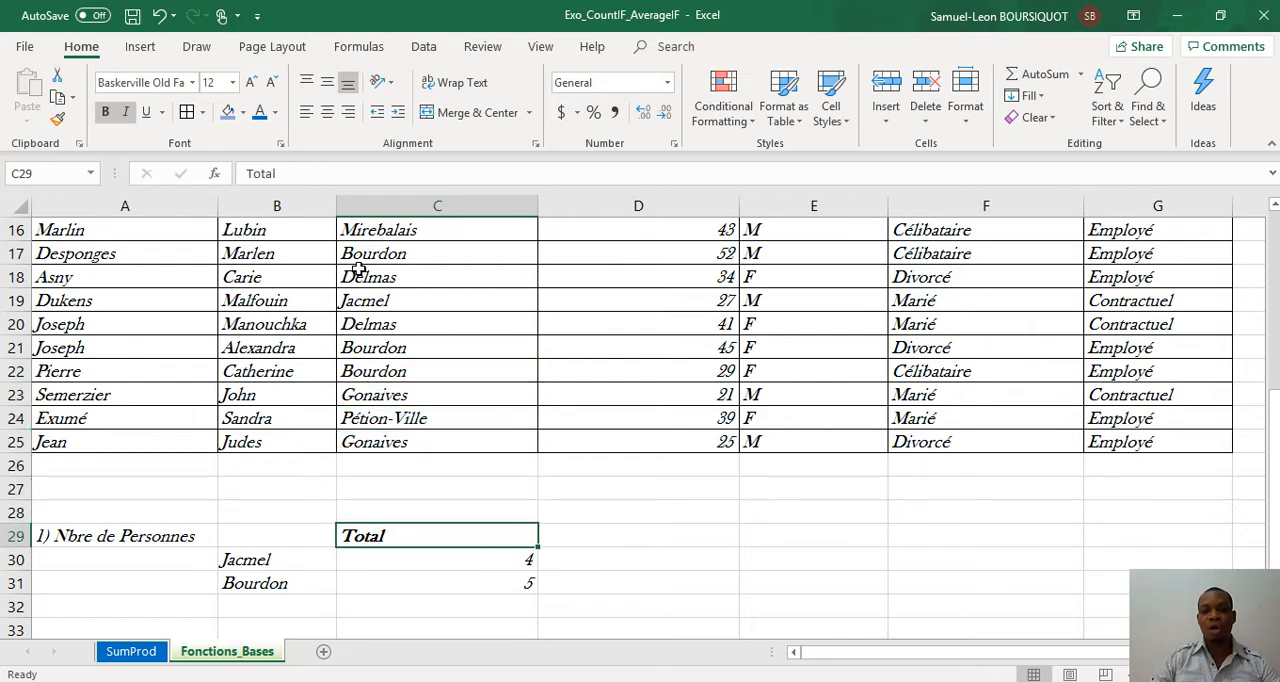
key("Right")
key("Right")
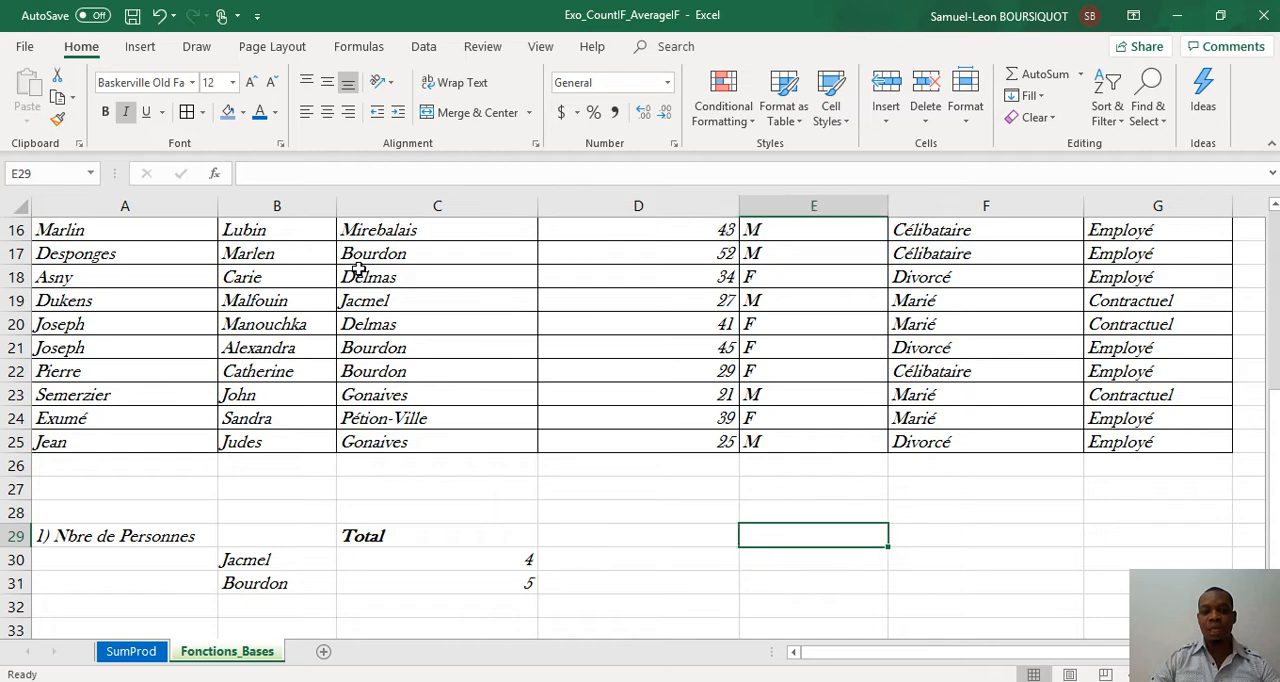
key("Left")
key("Left")
key("Left")
key("Left")
key("Right")
key("Right")
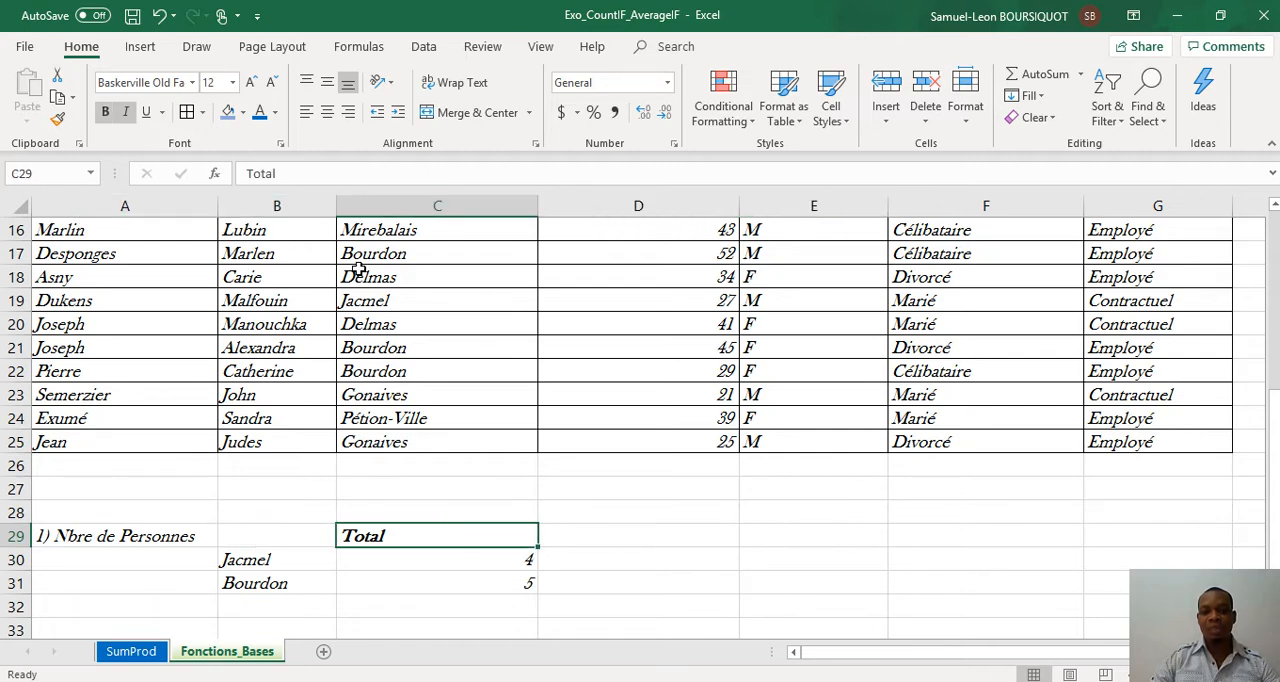
Step: Enter the label COUNTIF in B29, above the list of cities
key("Left")
type("COUNTI")
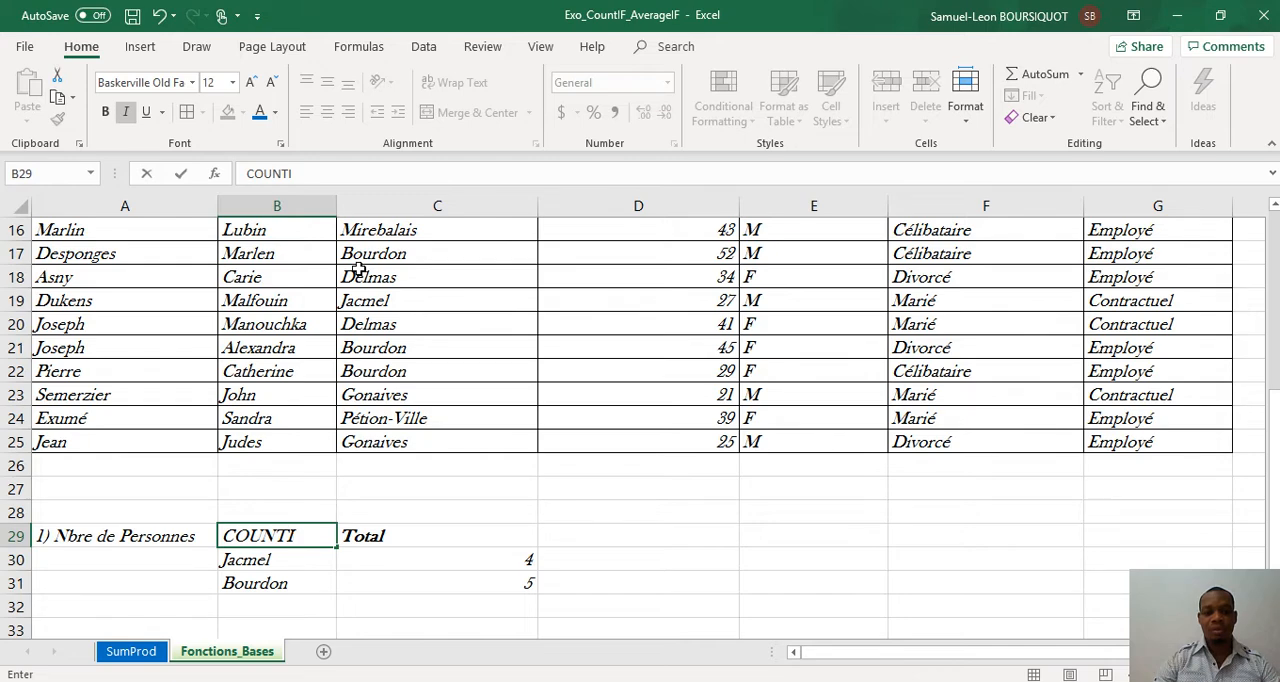
type("F")
key("Right")
key("Right")
key("Right")
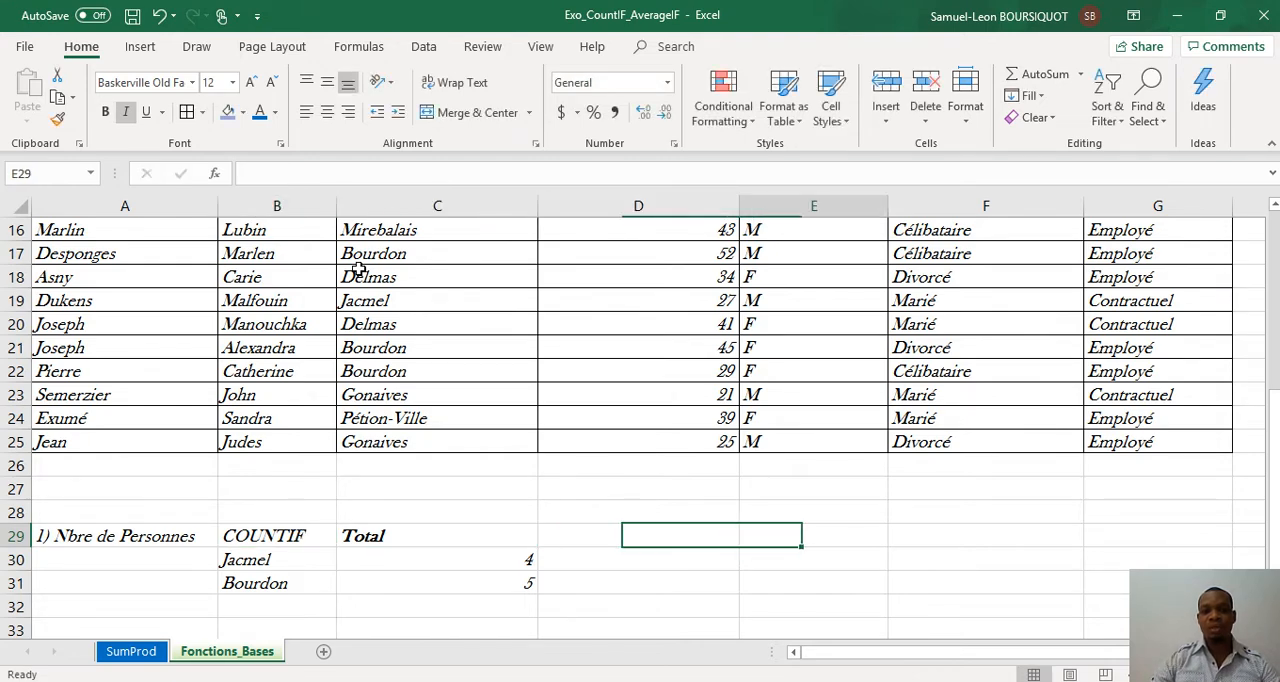
Step: Enter the marital status Marié in E30 to start a second criteria list beside the city counts
key("Left")
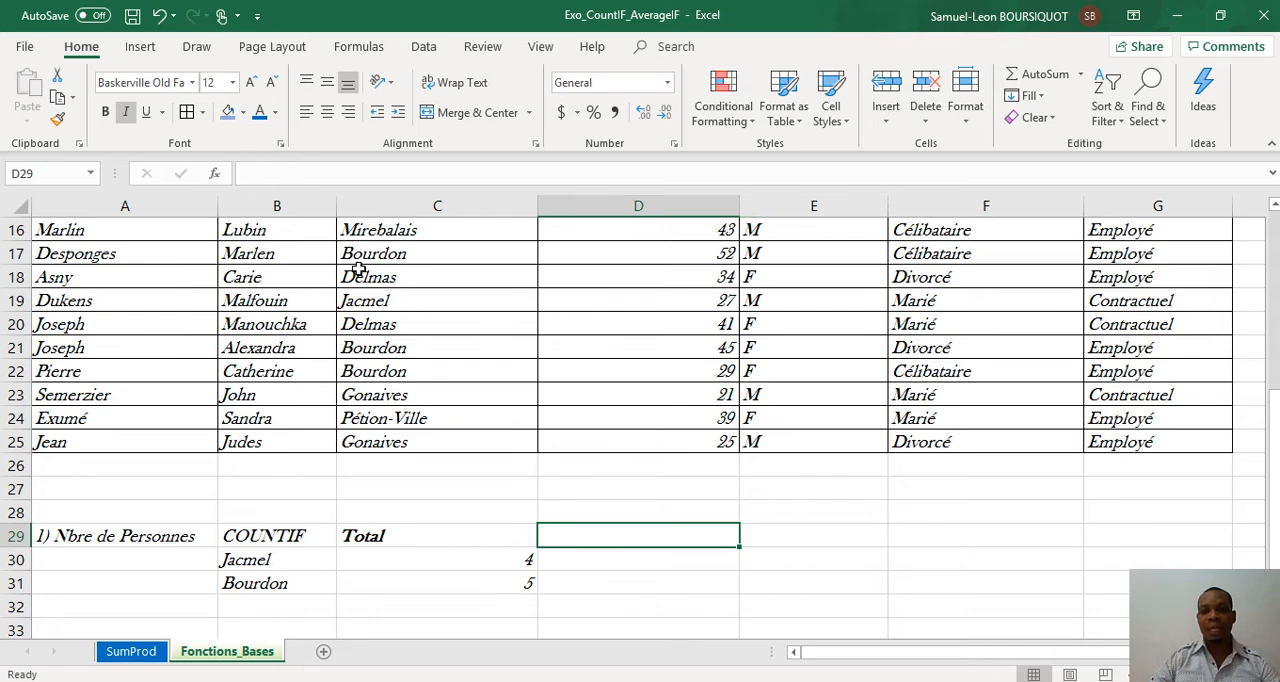
key("Right")
key("Right")
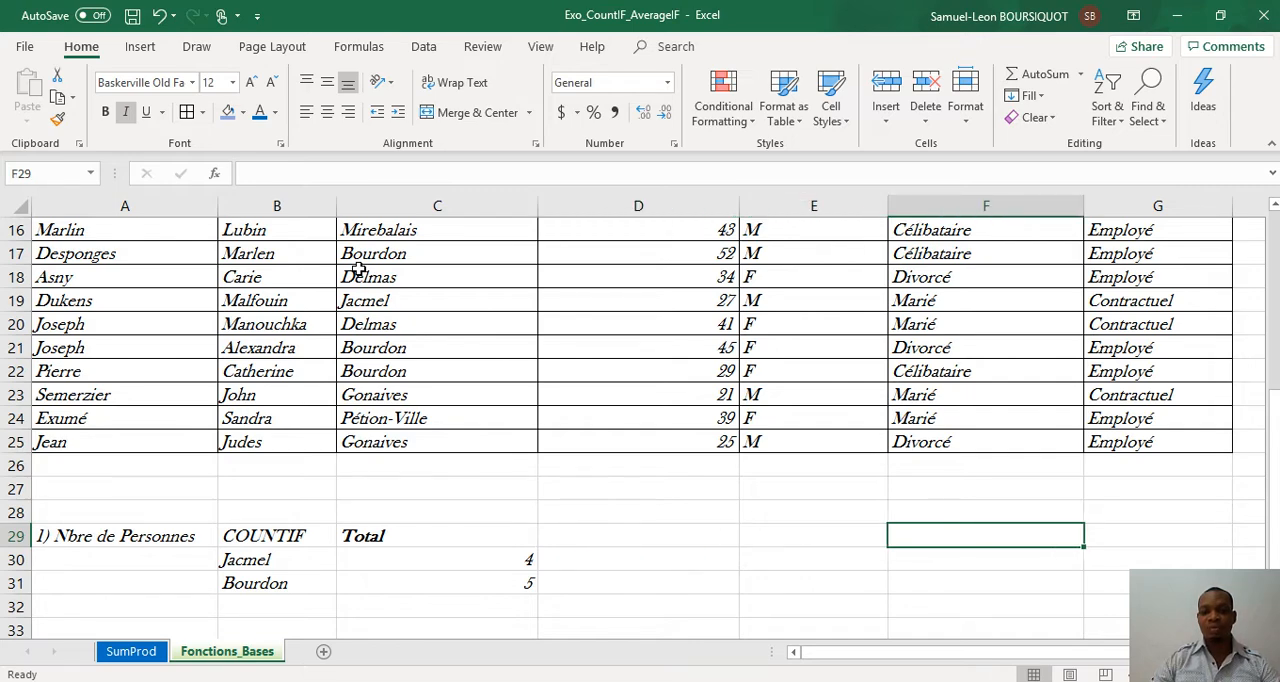
key("Left")
key("Down")
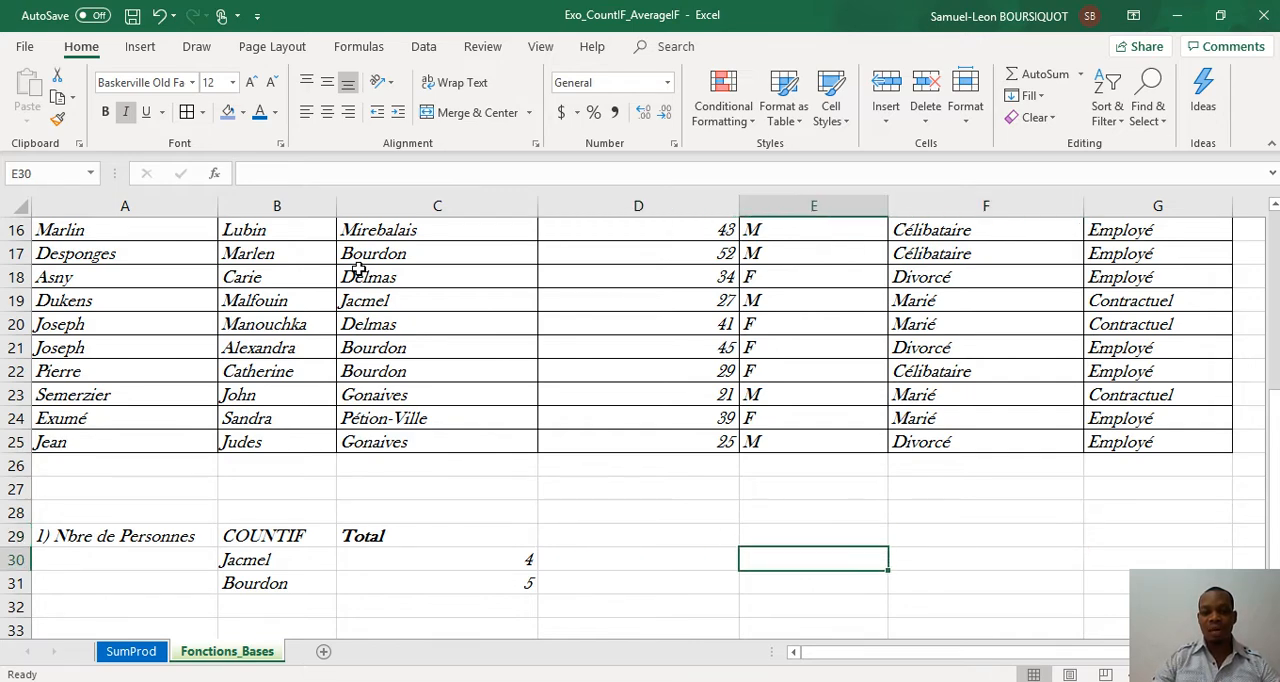
type("Marié")
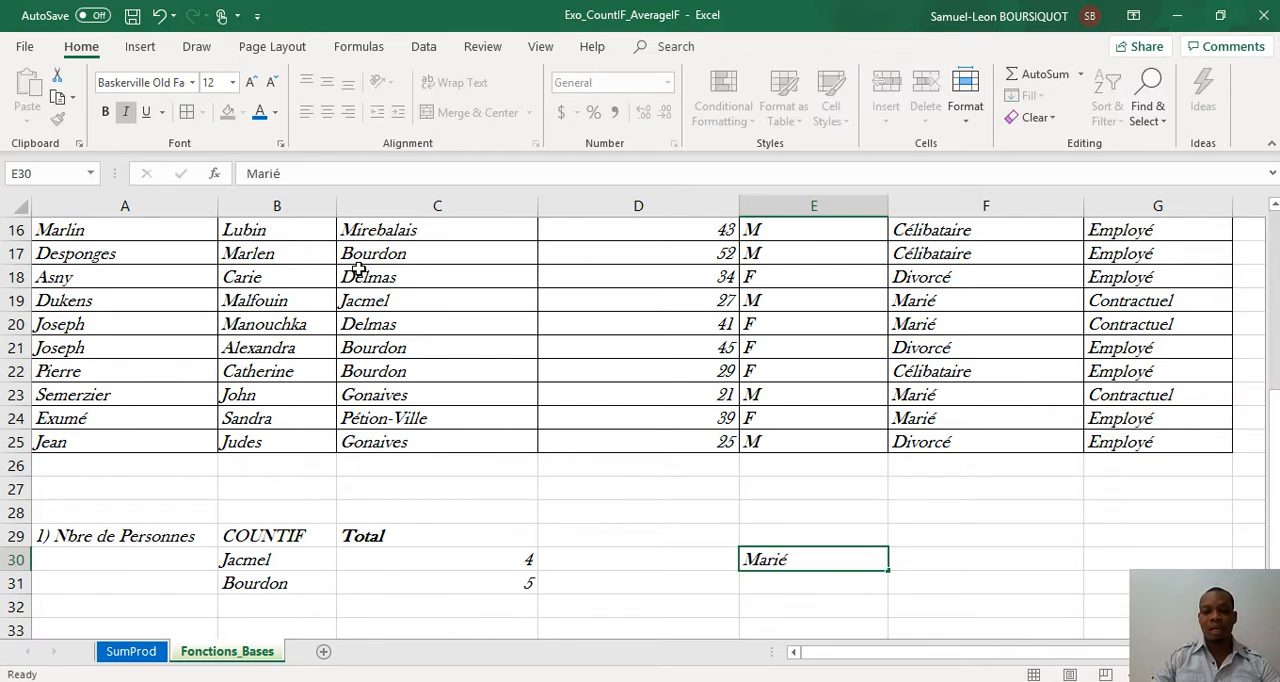
key("Return")
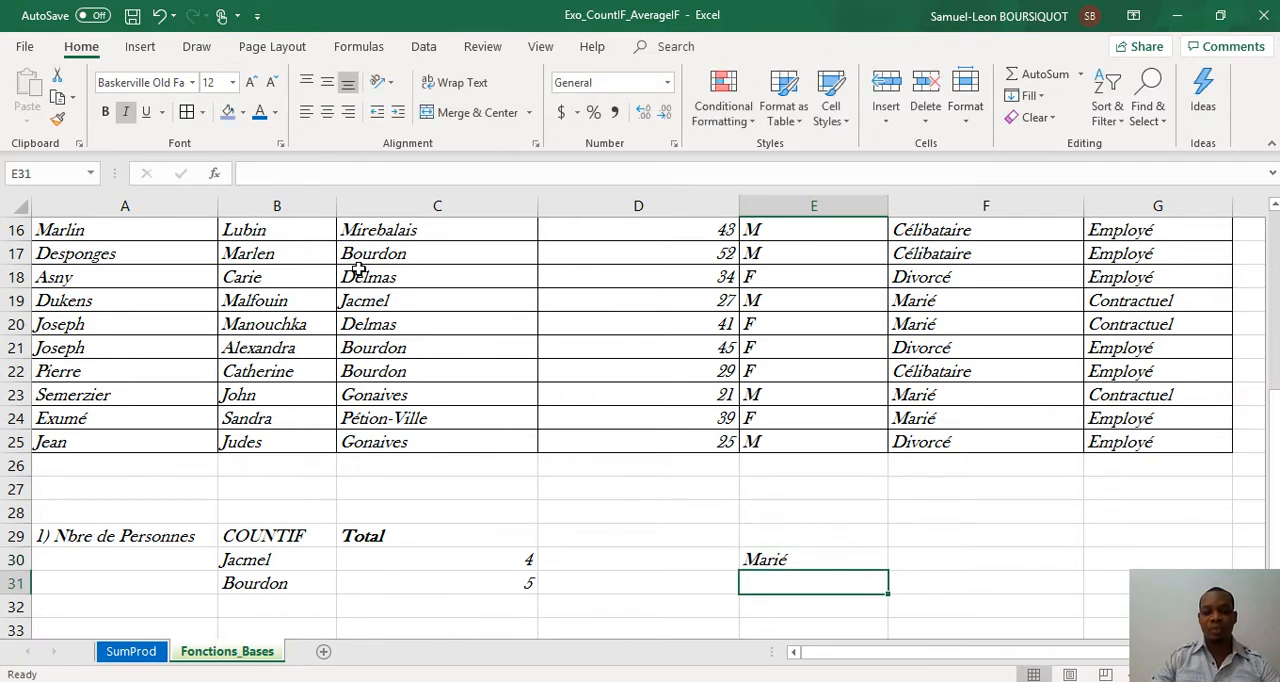
Step: Enter the marital status Divorcé in E31, under Marié
type("Divor")
key("alt")
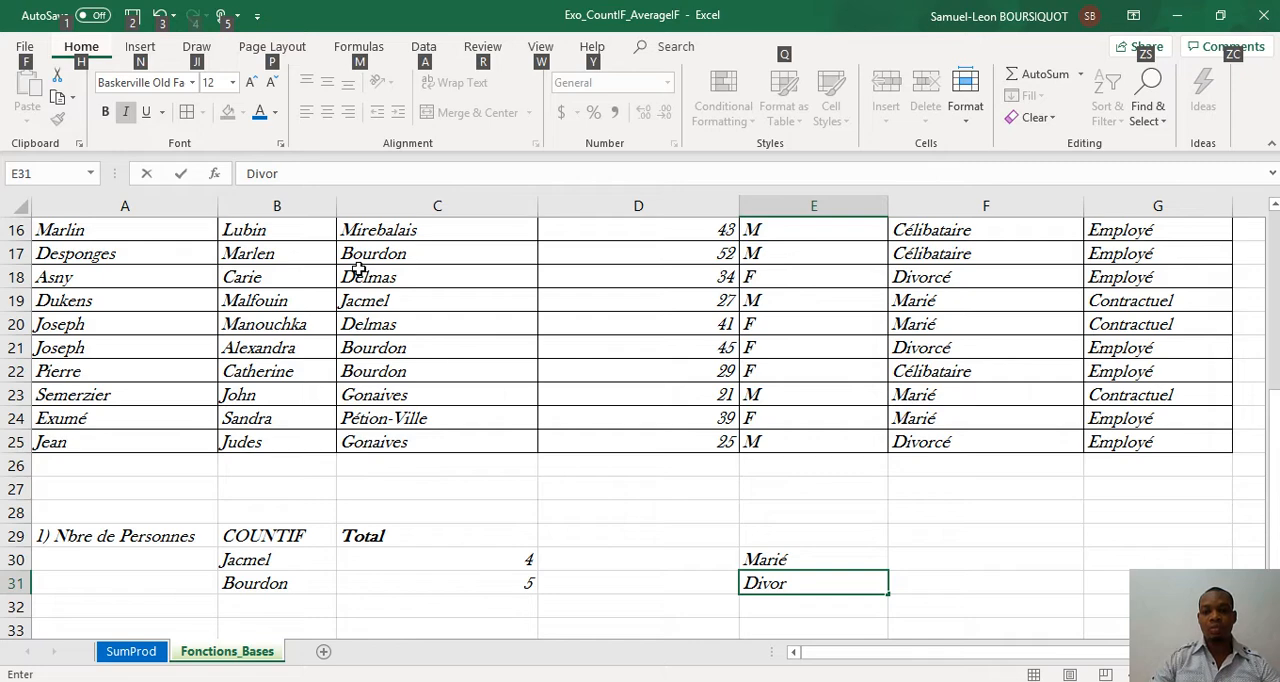
left_click(817, 584)
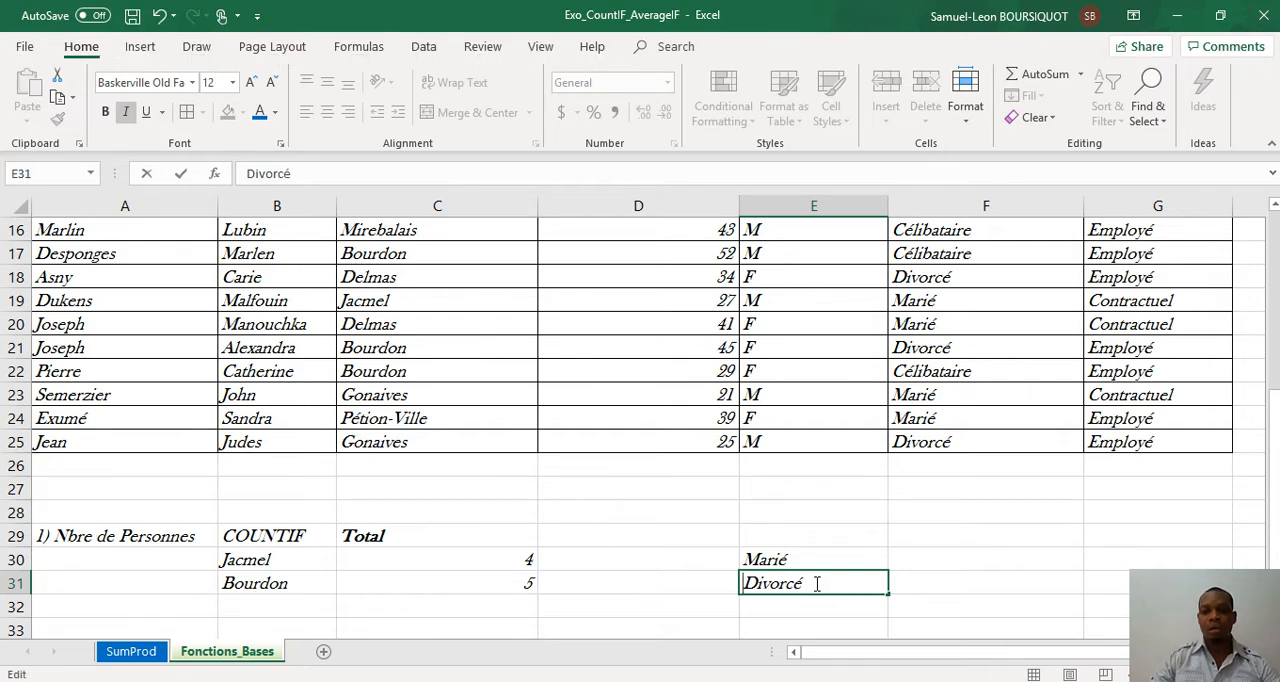
Step: Copy the Total heading from C29 to F29, beside the marital status list
left_click(906, 540)
left_click(420, 535)
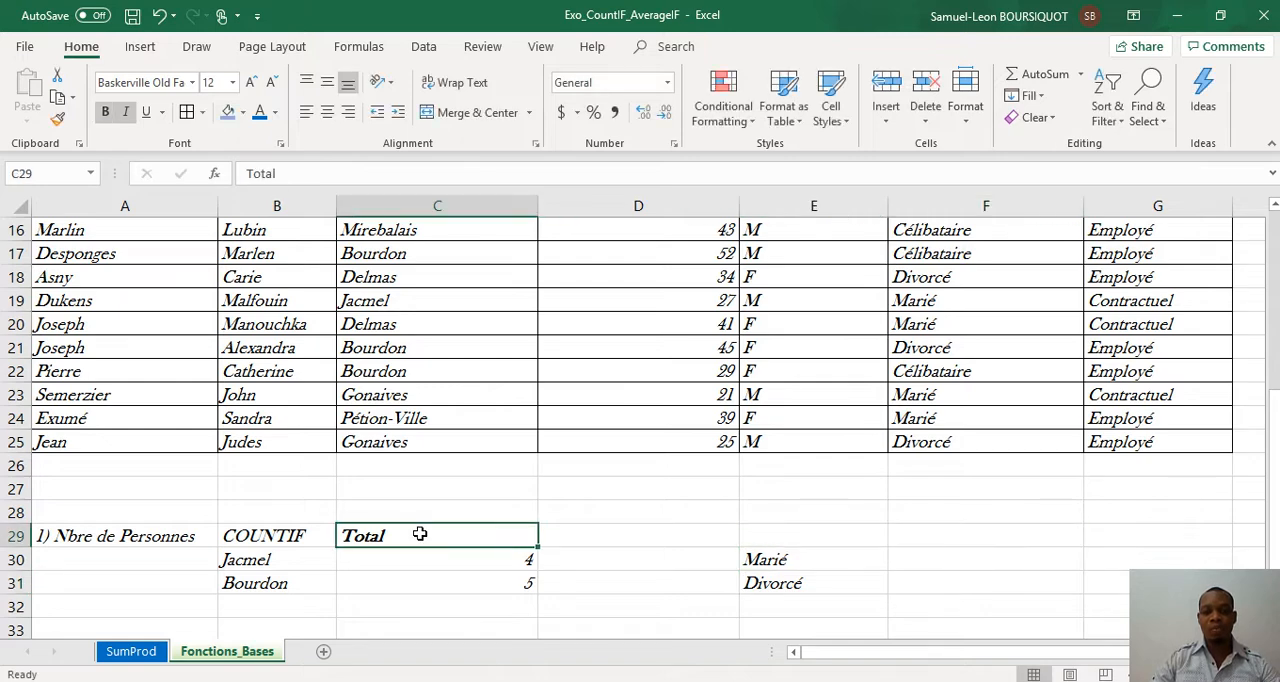
key("ctrl+c")
left_click(967, 540)
key("ctrl+v")
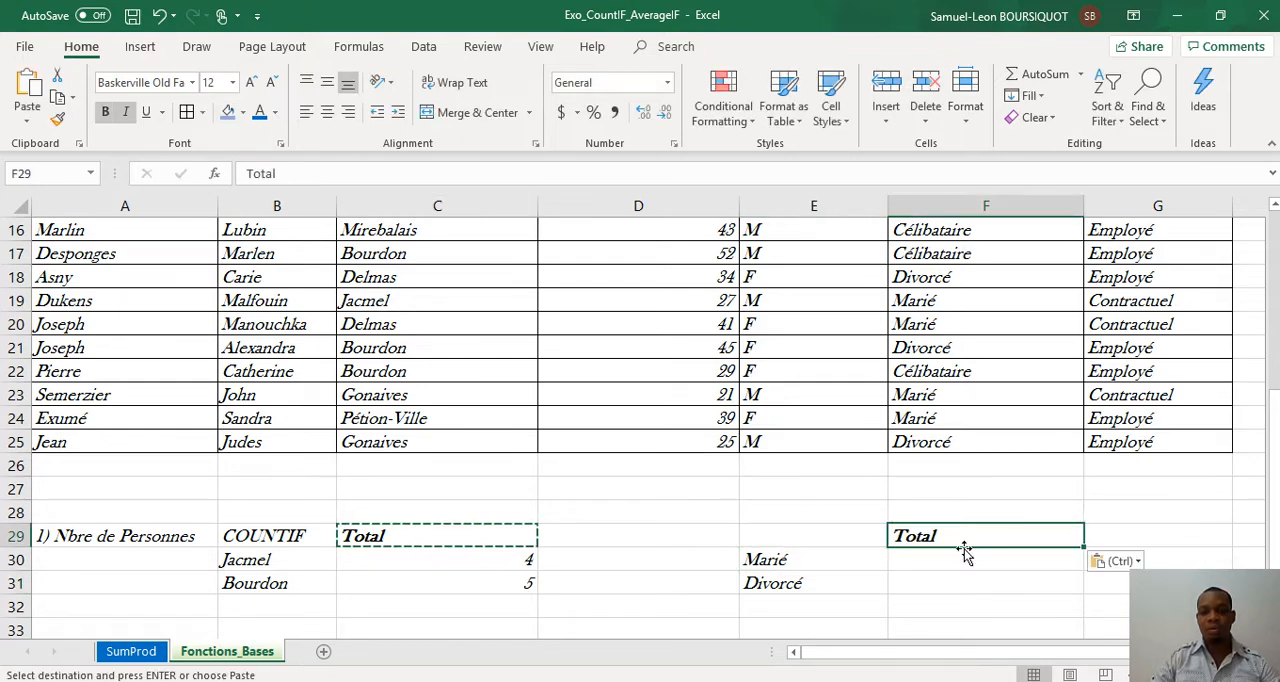
Step: Count the married people by entering =COUNTIF(F2:F25,"Marié") in F30
left_click(965, 557)
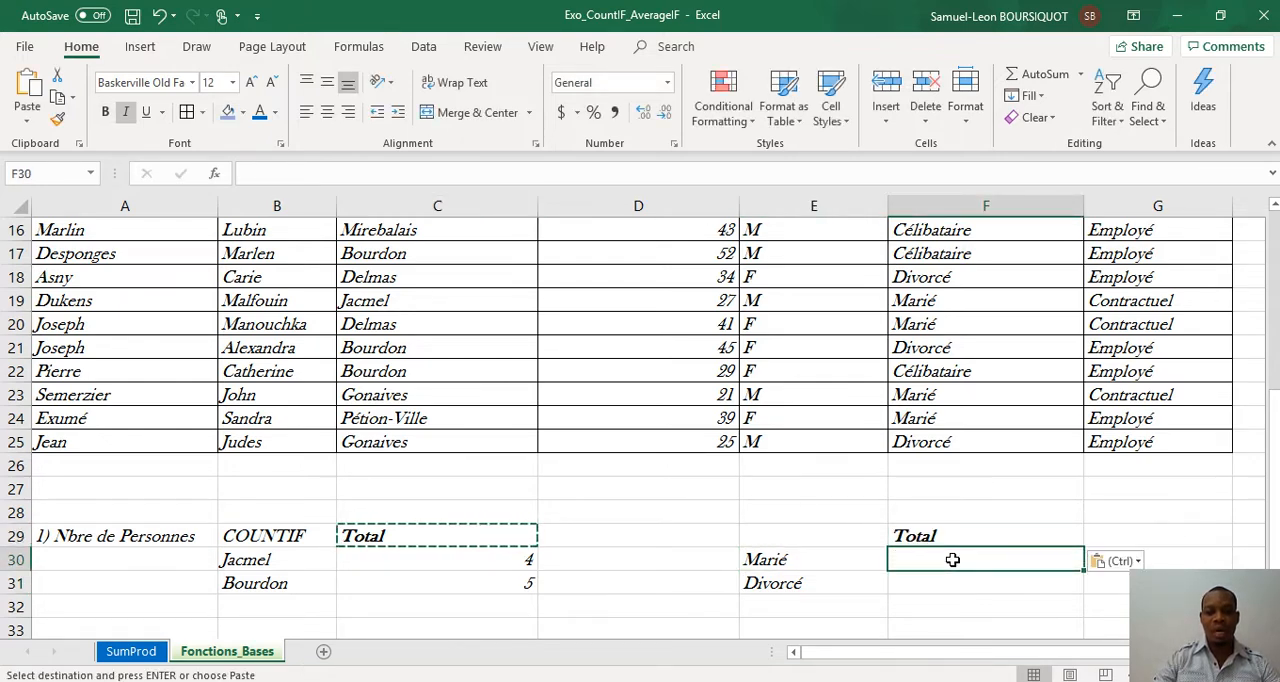
type("=coun")
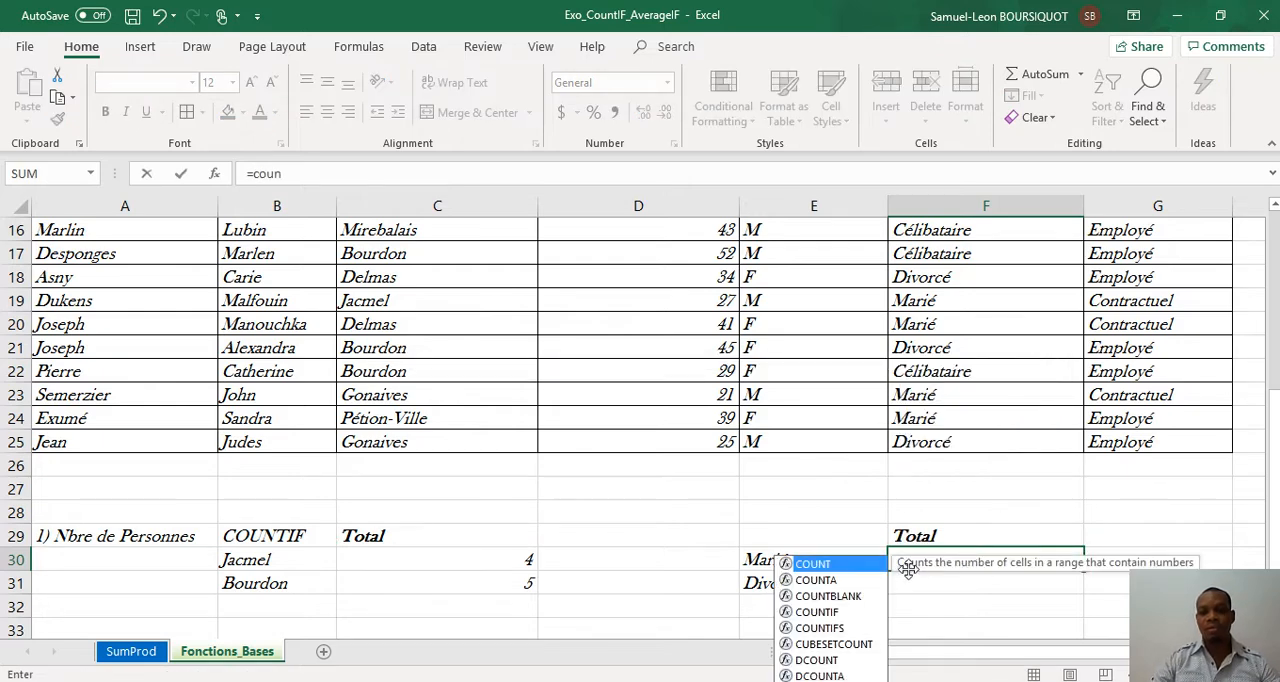
double_click(852, 612)
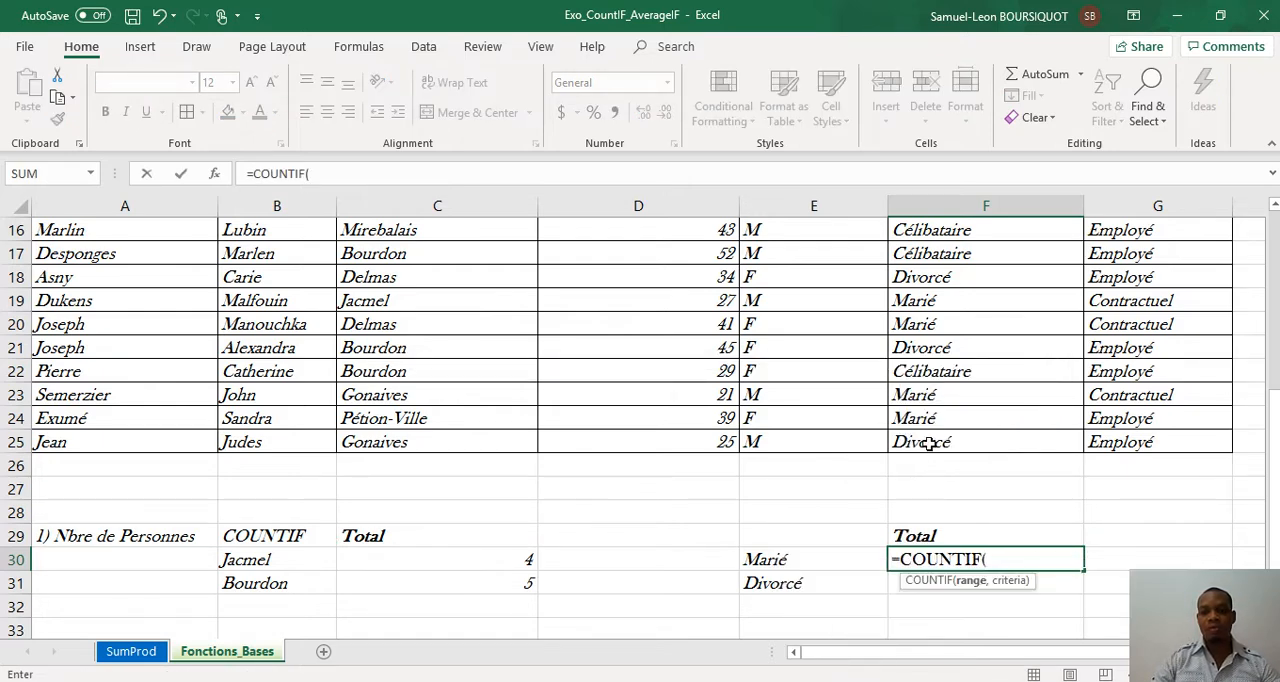
left_click_drag(930, 443, 930, 260)
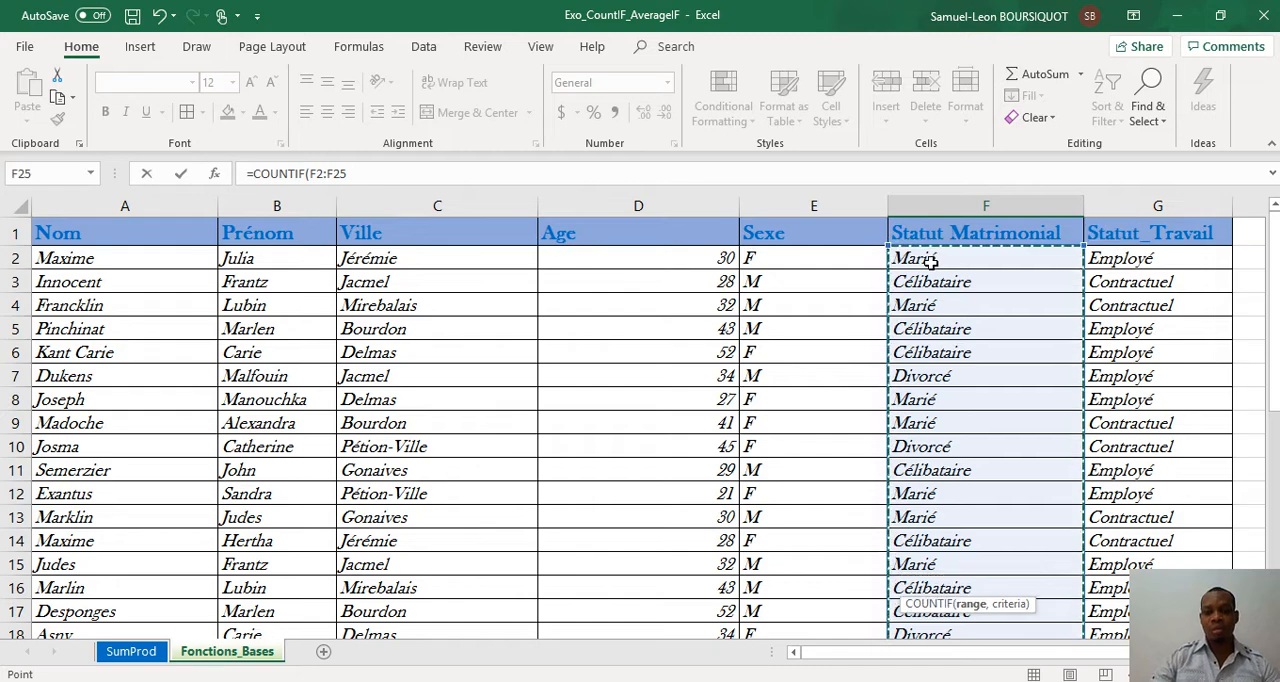
type(",\"Marié")
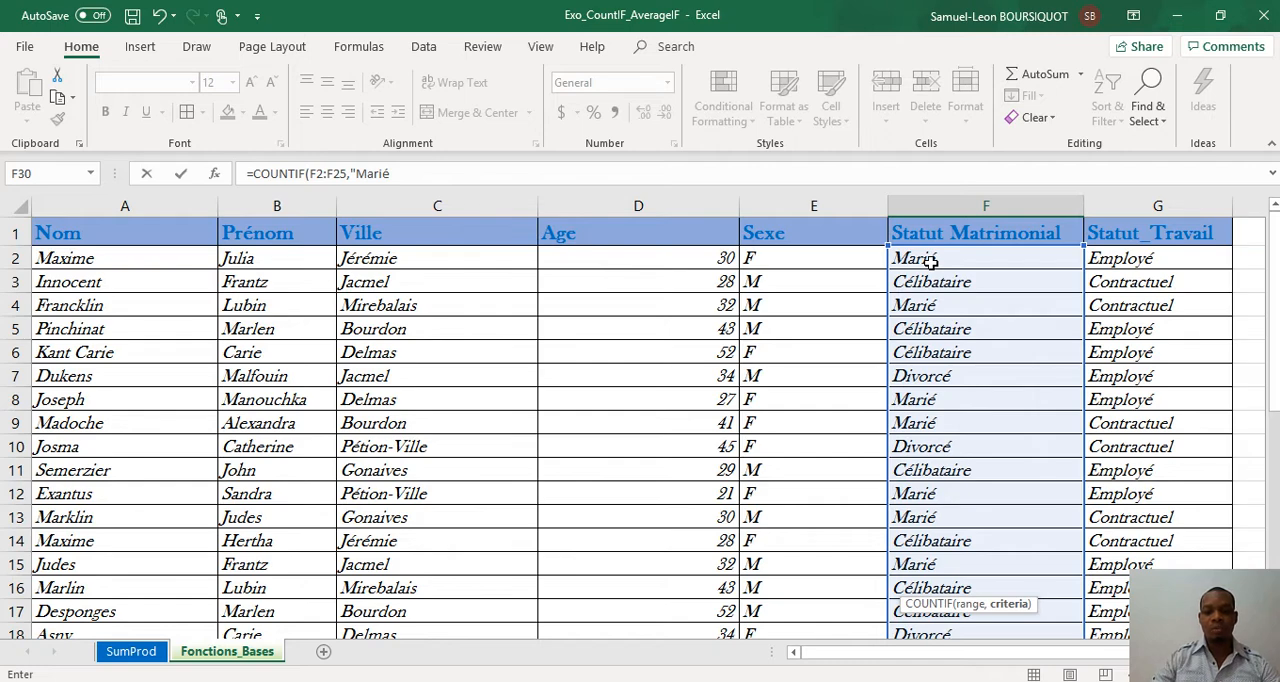
type("\")")
key("Return")
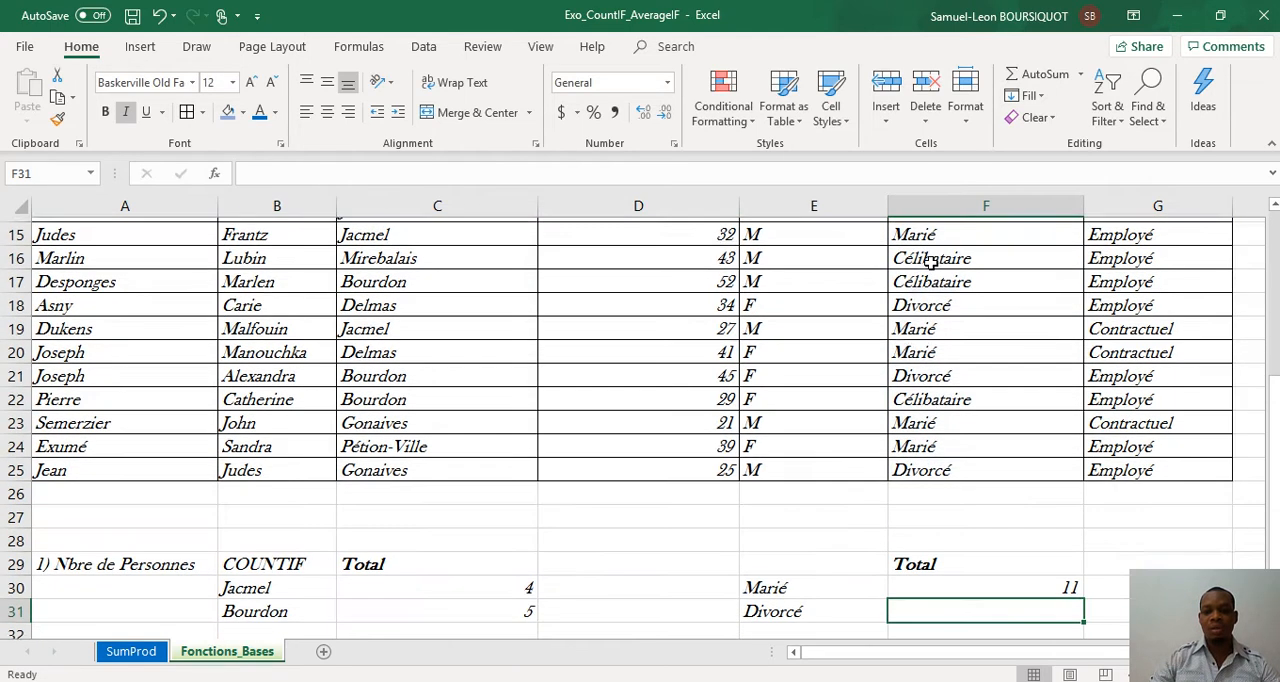
Step: Fill the Marié count formula down from F30 to F31 and correct the copied range to F2:F25
key("Up")
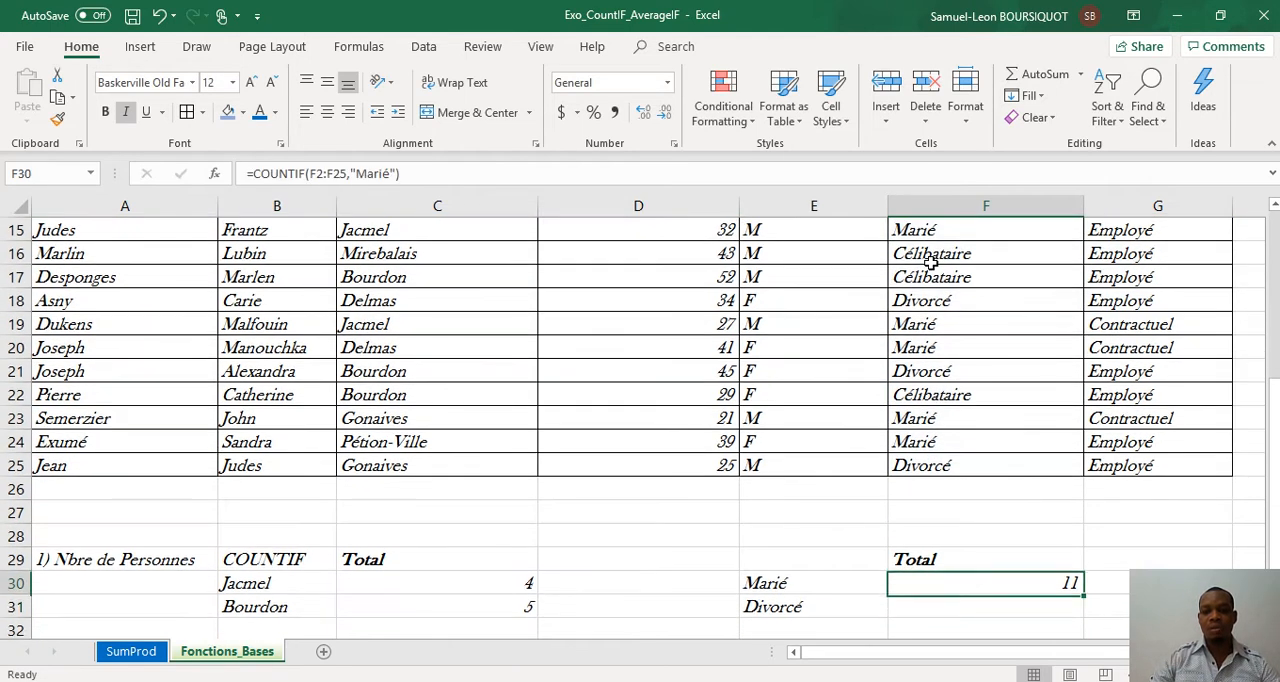
left_click_drag(1081, 594, 1080, 614)
left_click(1053, 601)
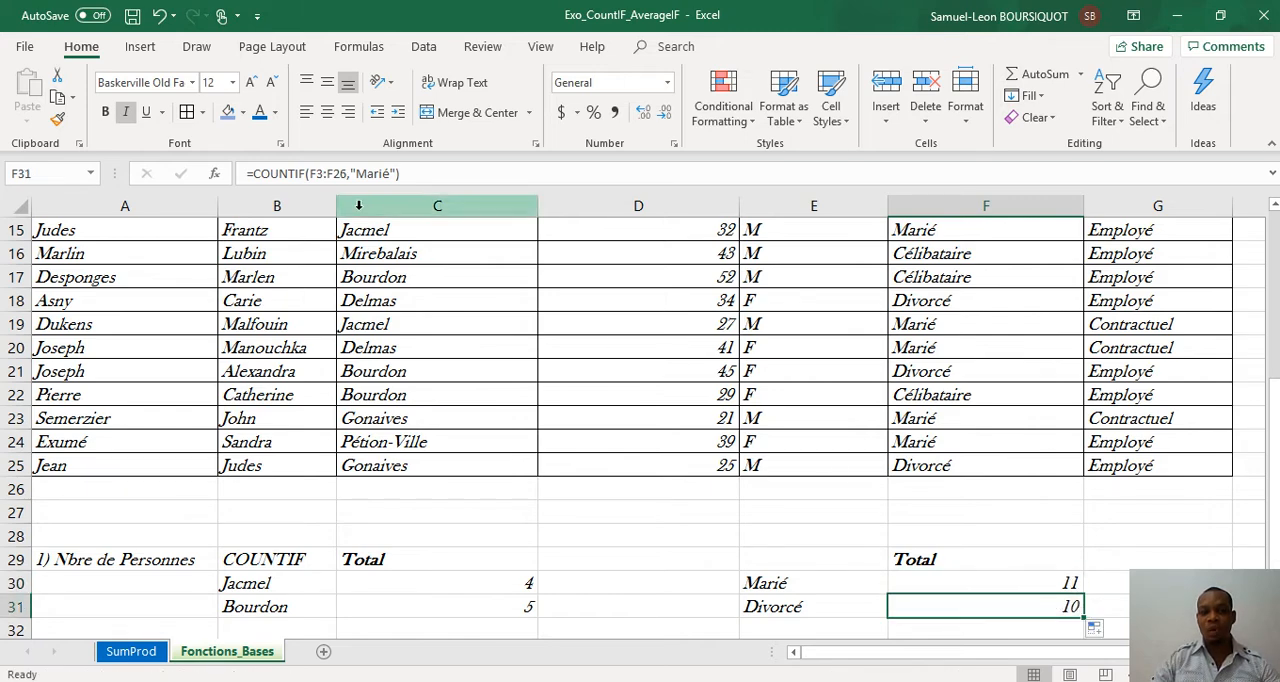
left_click(330, 173)
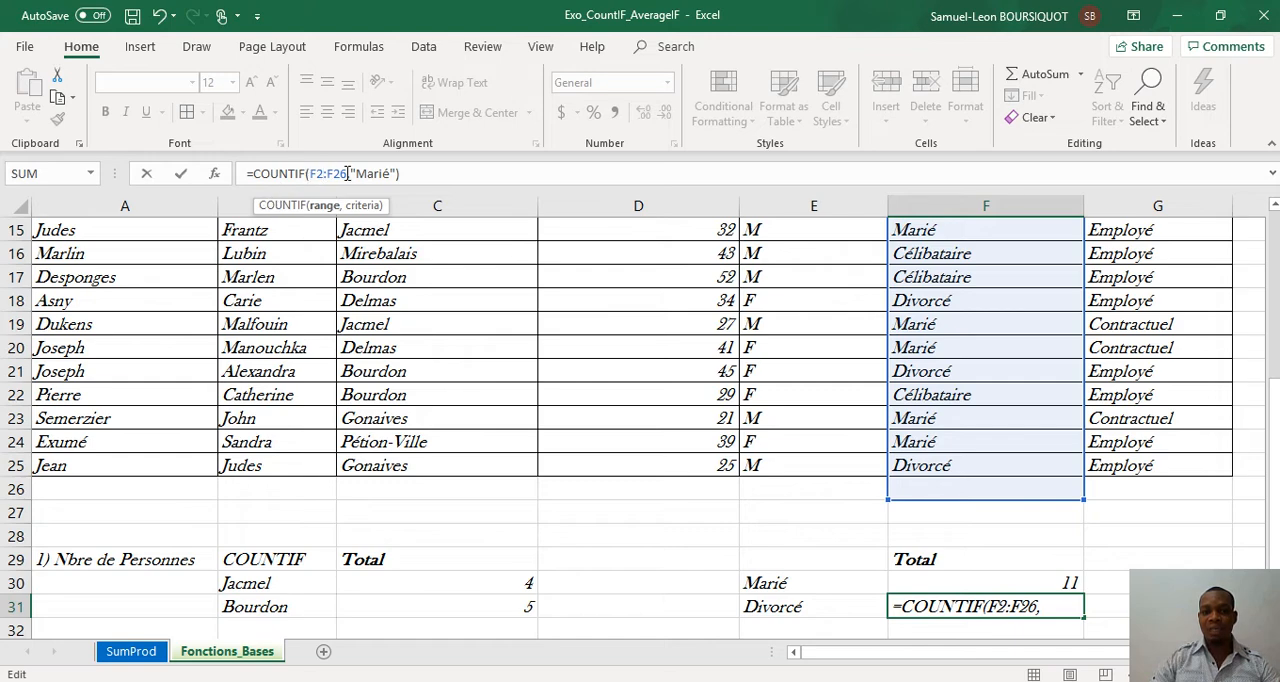
left_click(347, 173)
key("BackSpace")
type("5")
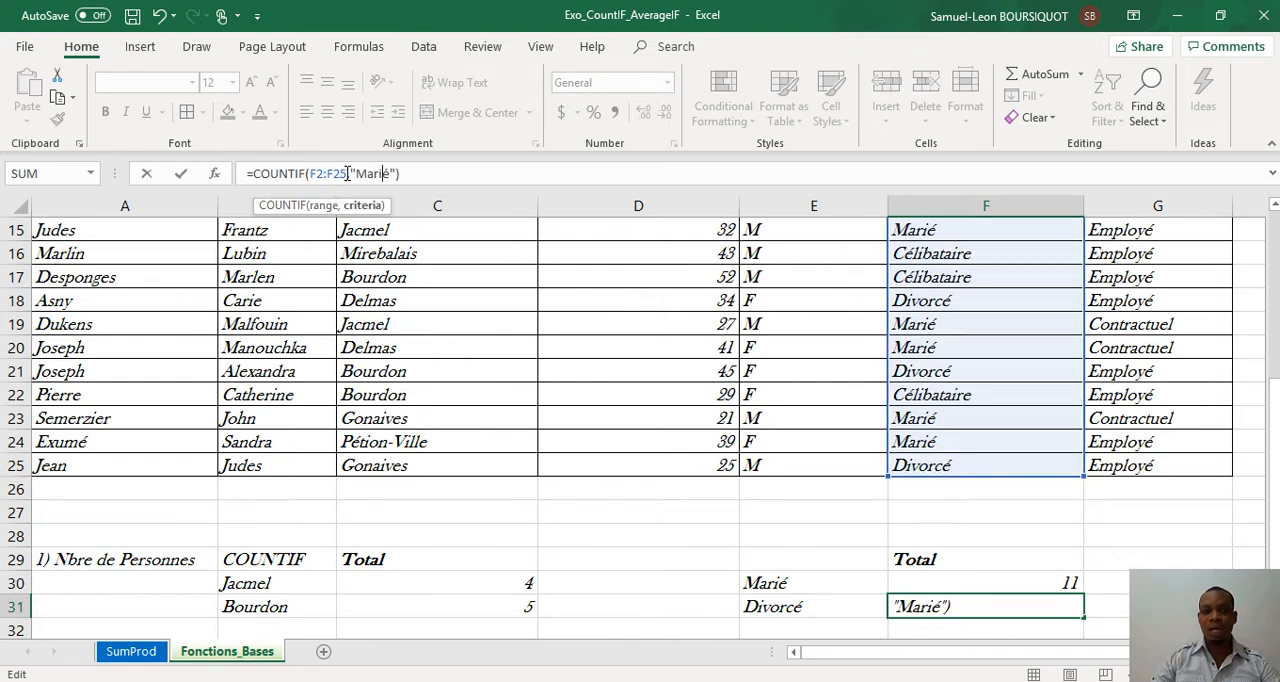
Step: Replace the criterion in the F31 COUNTIF formula with "Divorcé" to count the divorced people
key("BackSpace")
key("BackSpace")
key("BackSpace")
key("BackSpace")
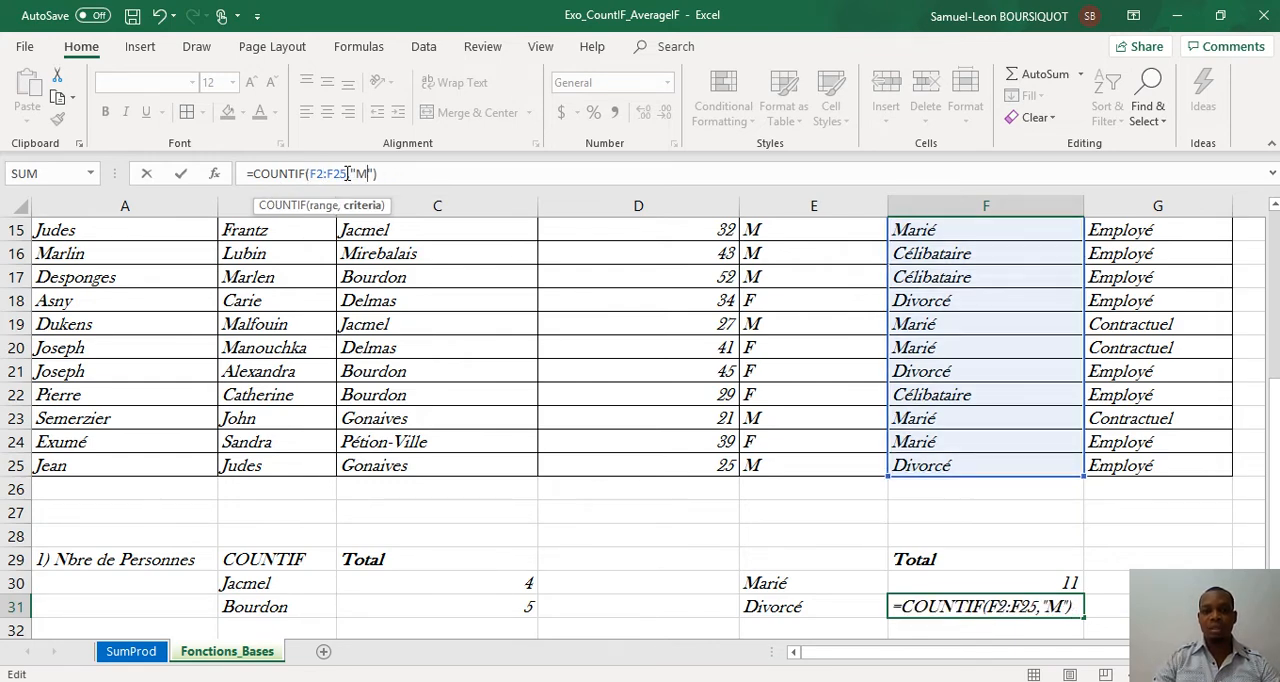
key("BackSpace")
type("D")
key("BackSpace")
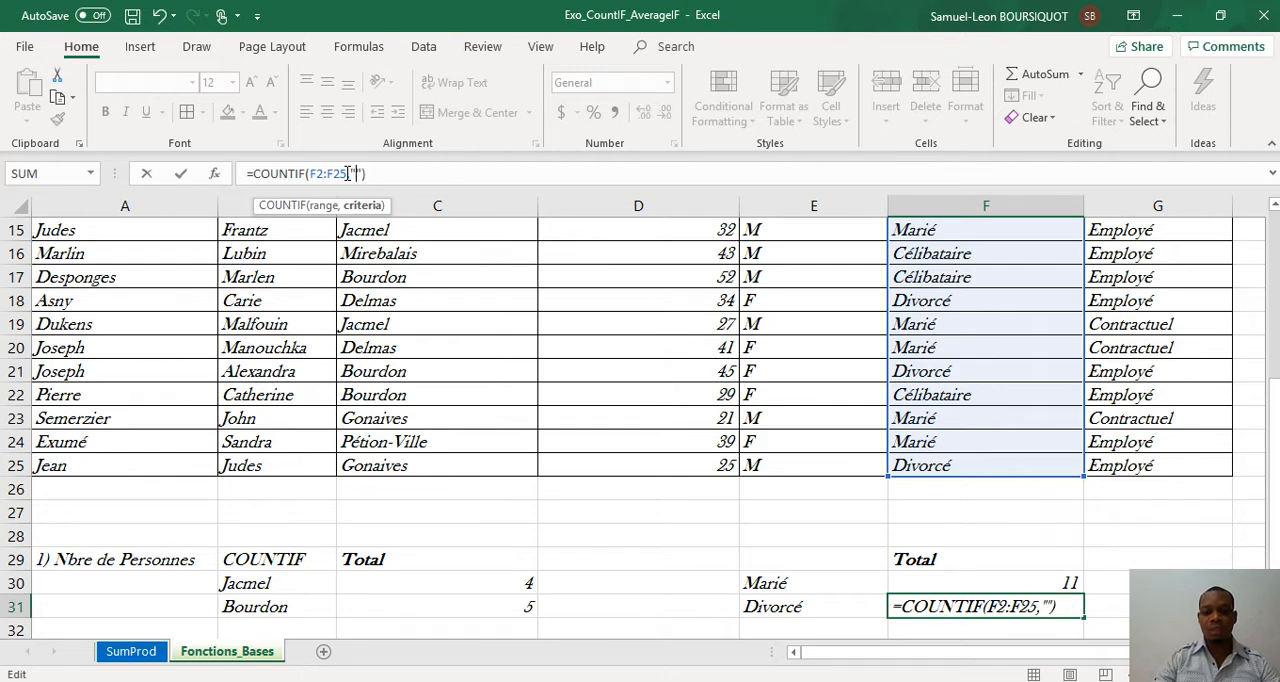
type("Div")
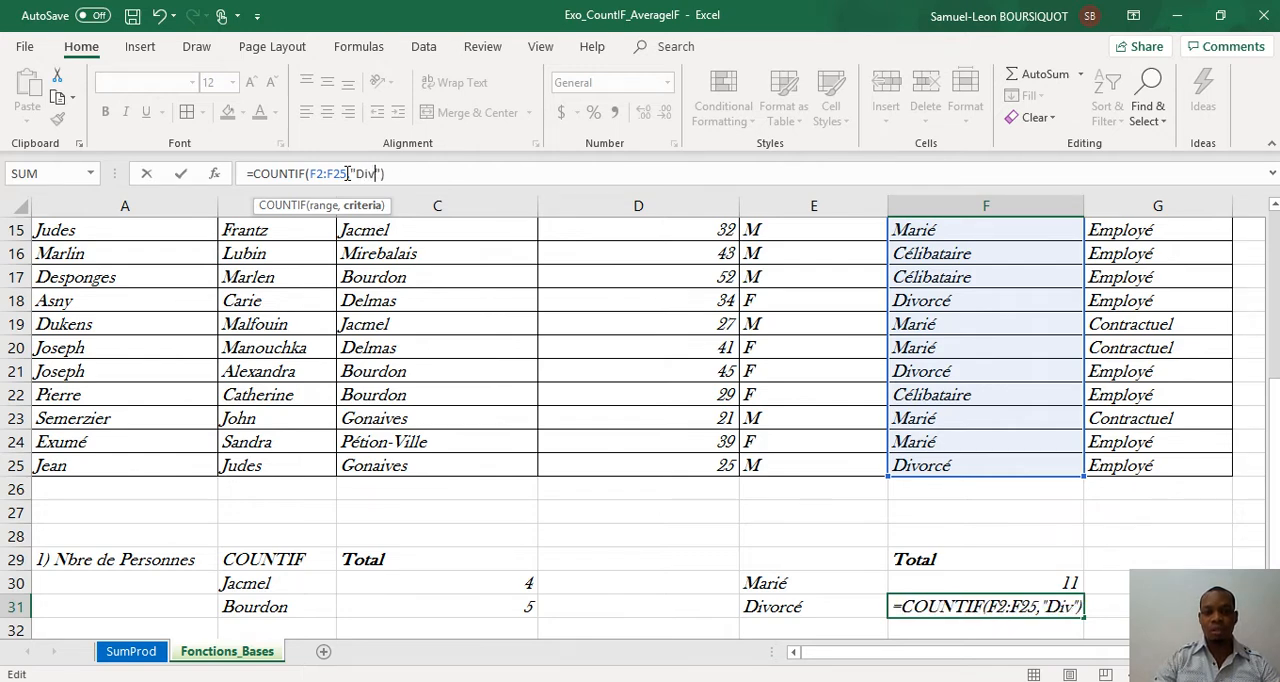
type("orcé")
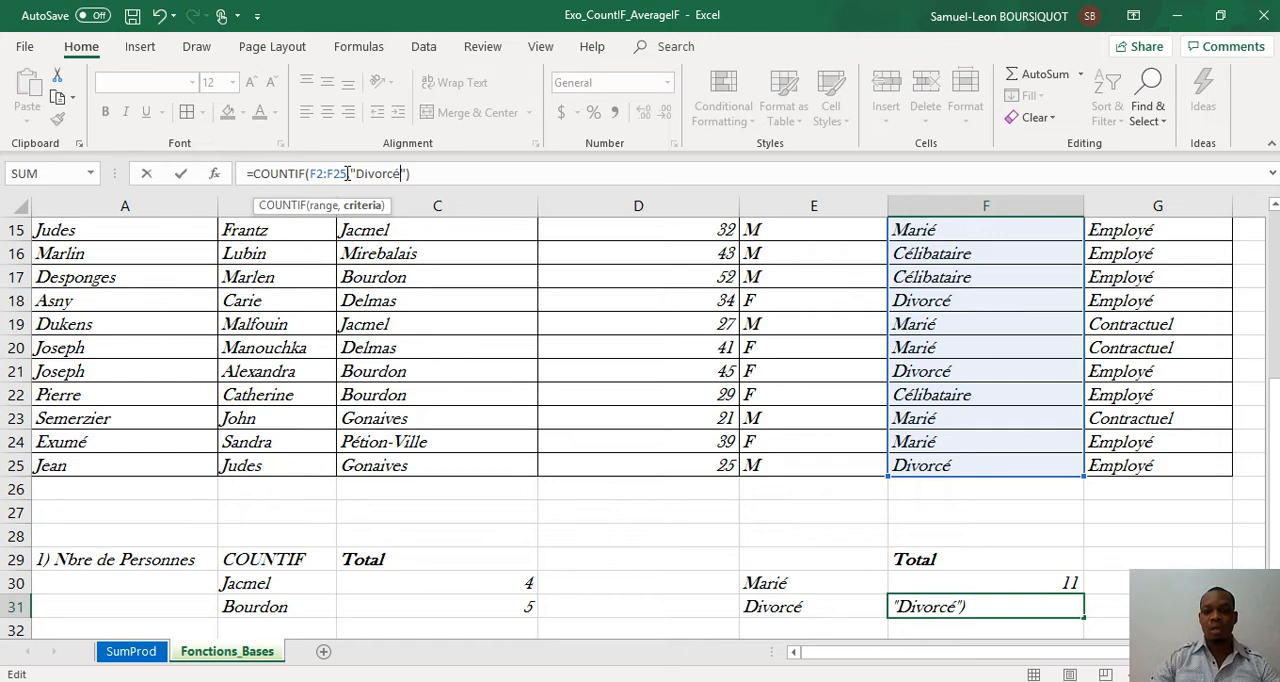
key("Return")
key("Up")
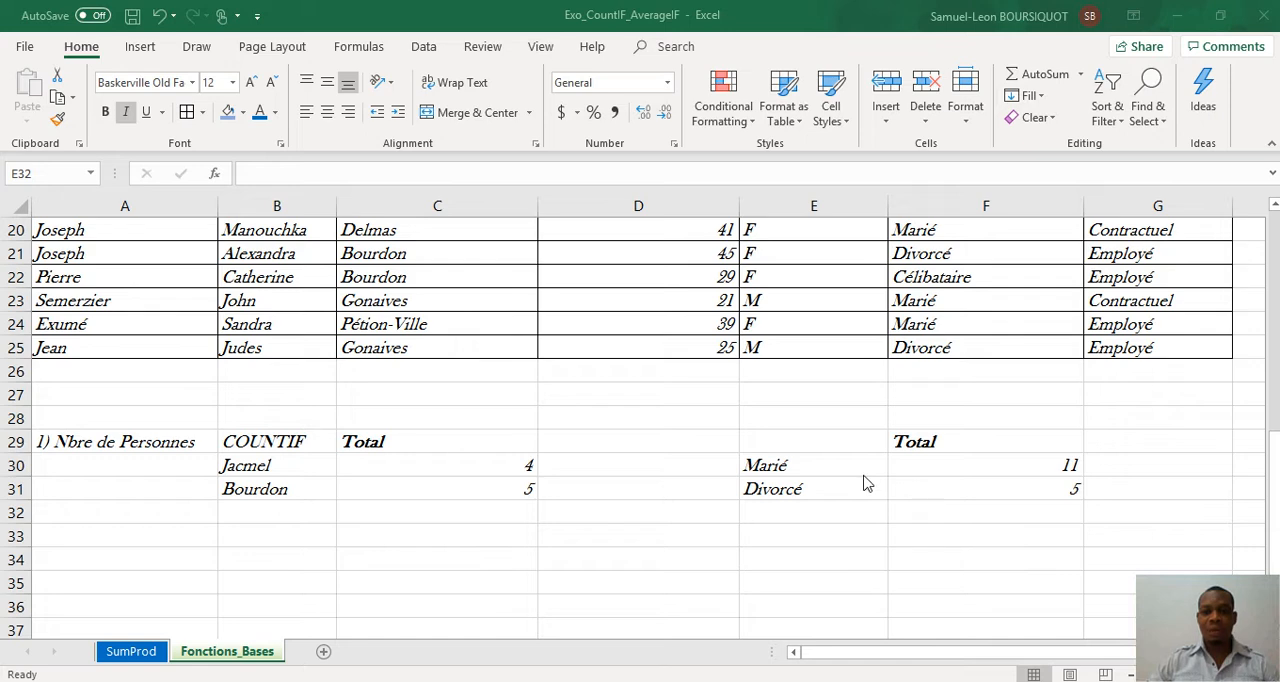
Step: Enter the criterion label Age >25 in E32, below the marital statuses
left_click(802, 517)
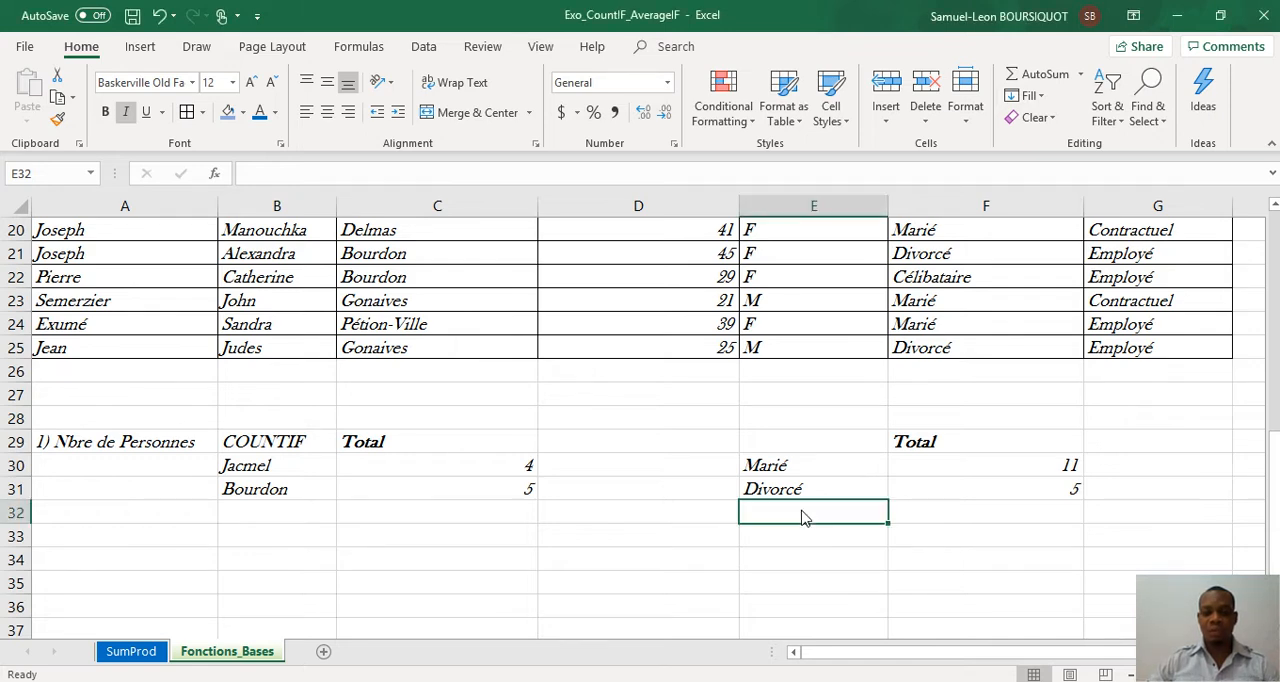
type("Ag")
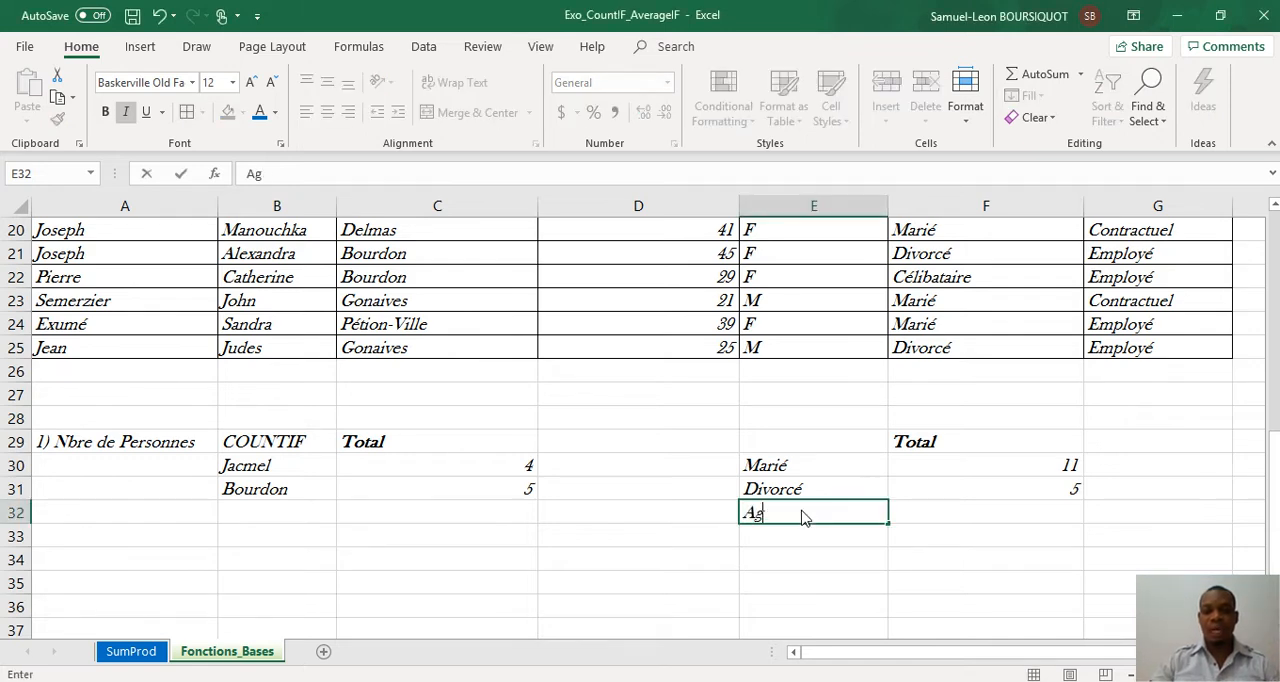
type("e")
key("Tab")
left_click(806, 517)
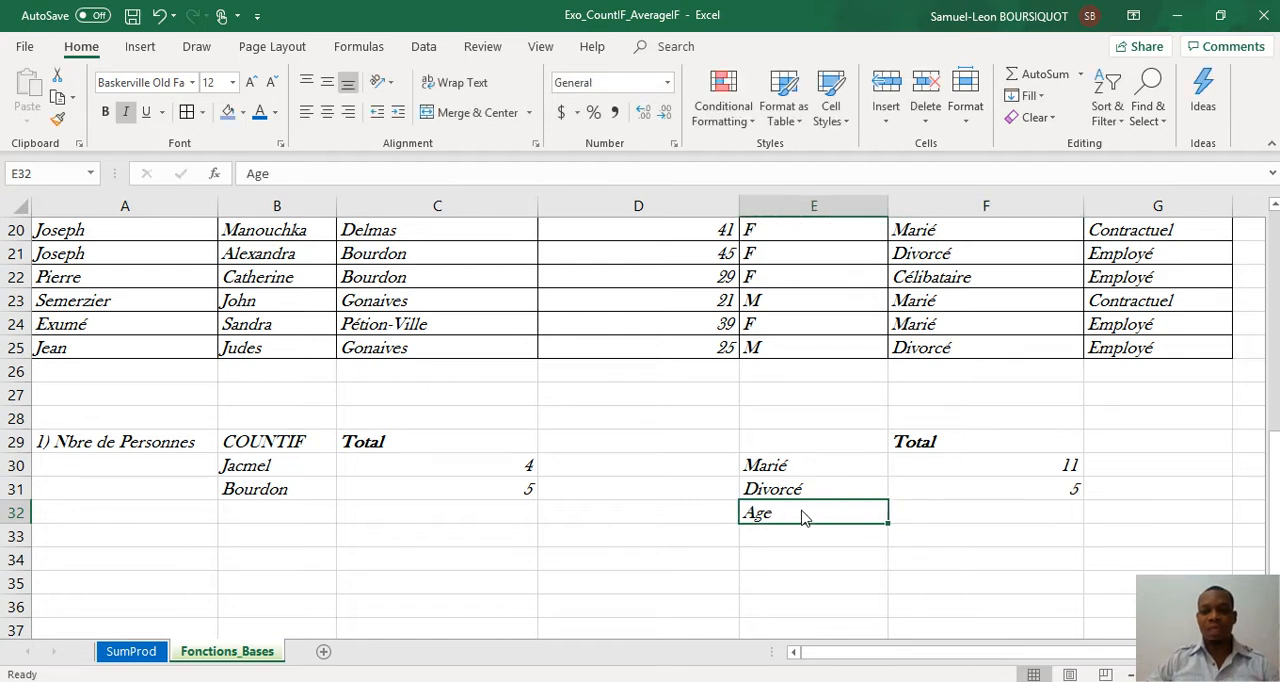
left_click(323, 173)
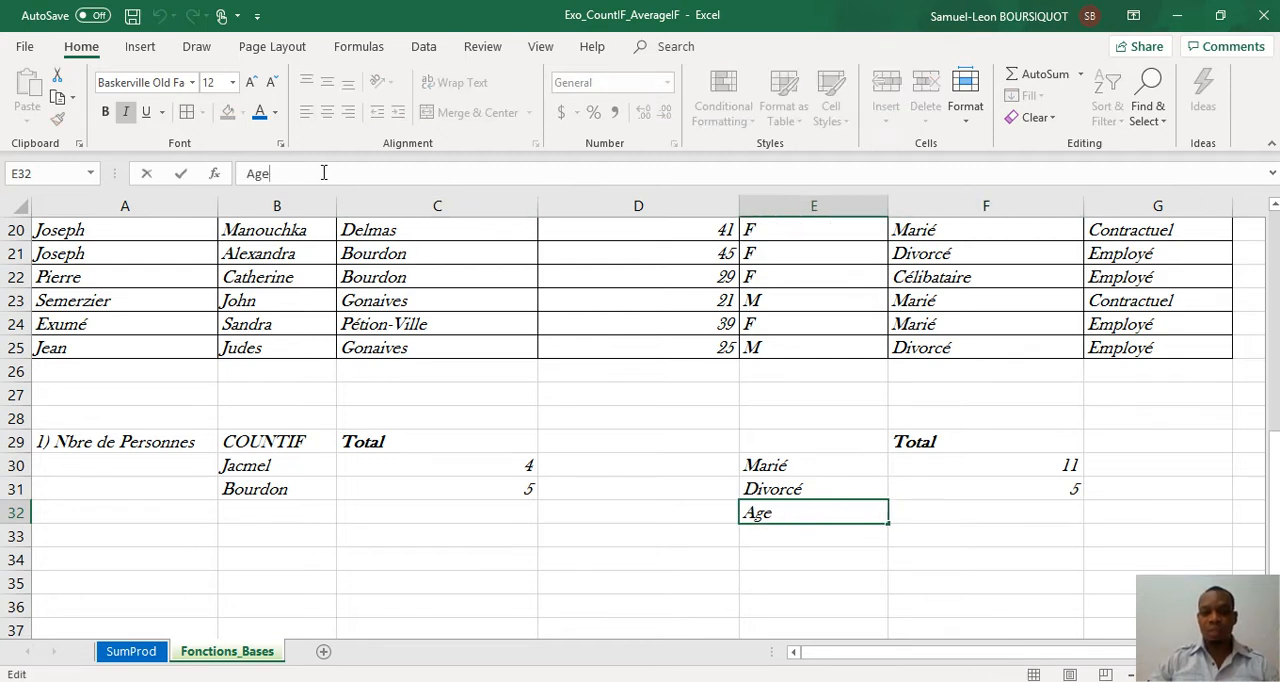
type(">25")
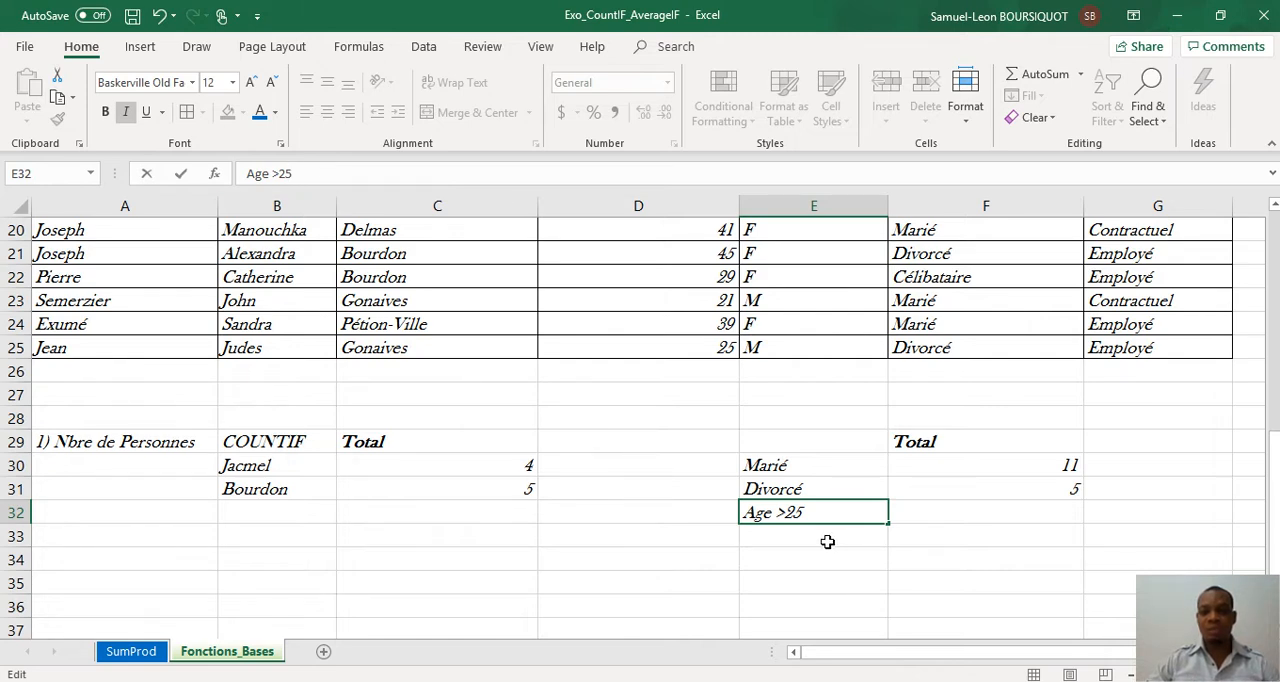
key("Return")
Step: Count the people older than 25 by entering =COUNTIF(D2:D25,">25") in F32
left_click(918, 515)
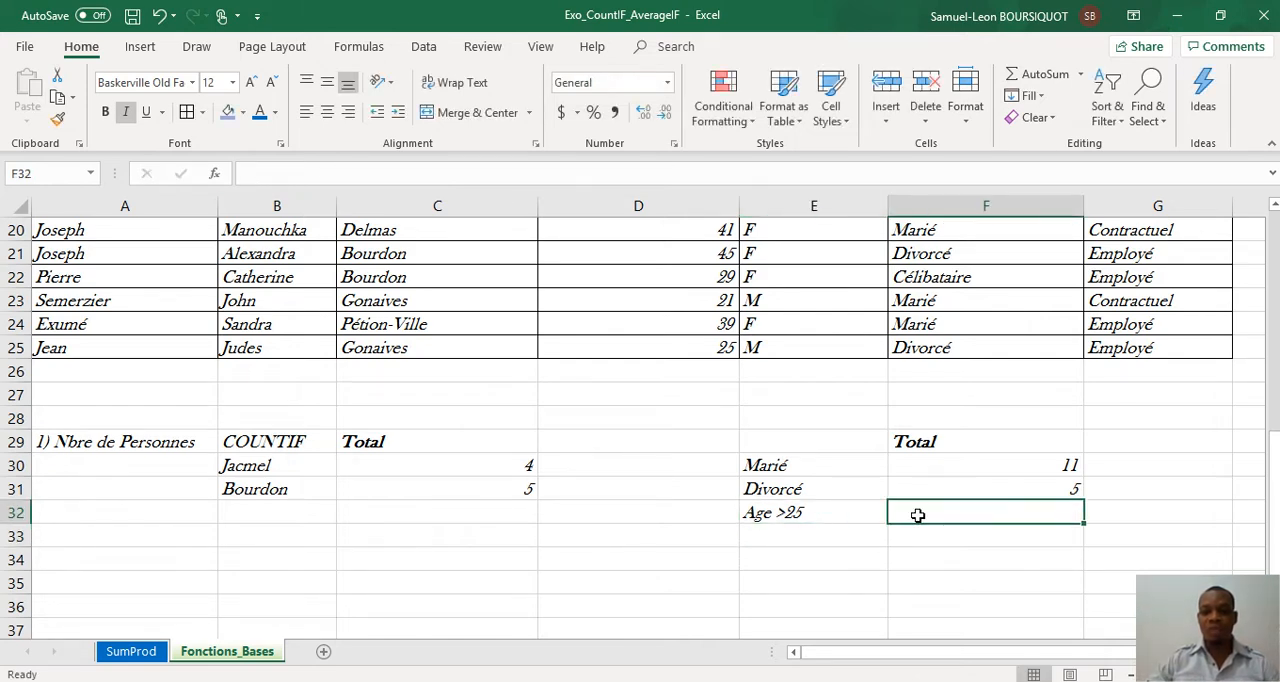
type("=cou")
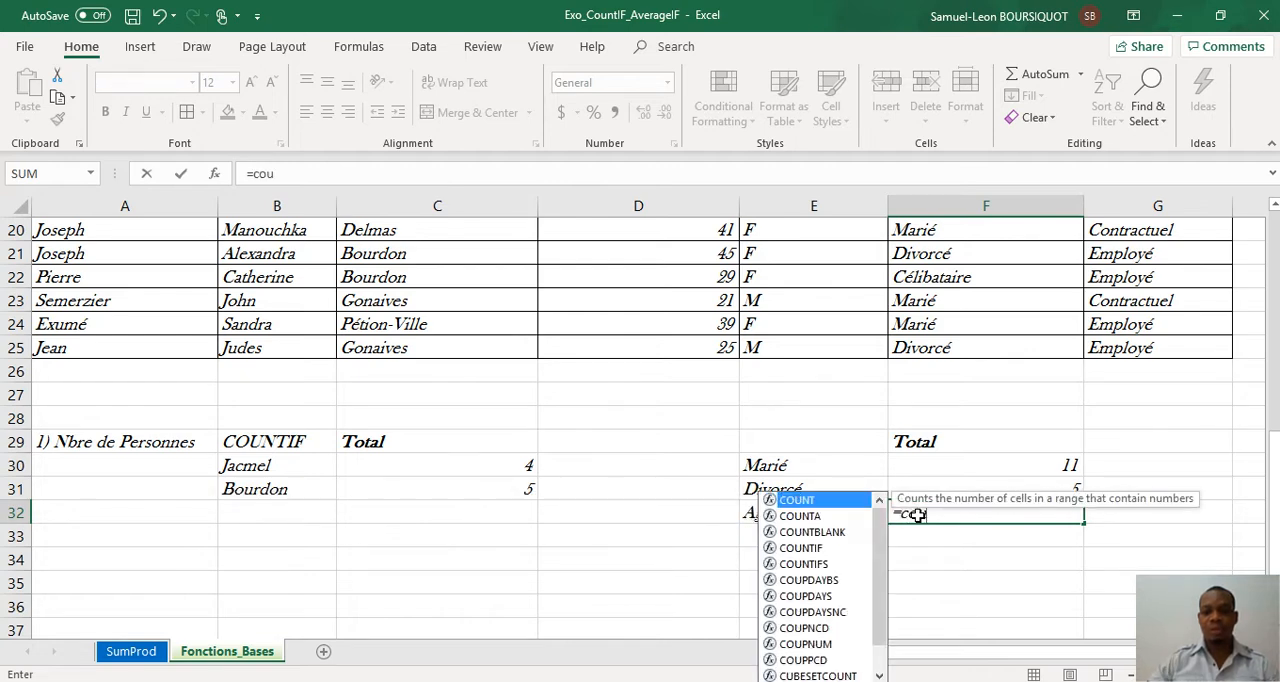
left_click(796, 550)
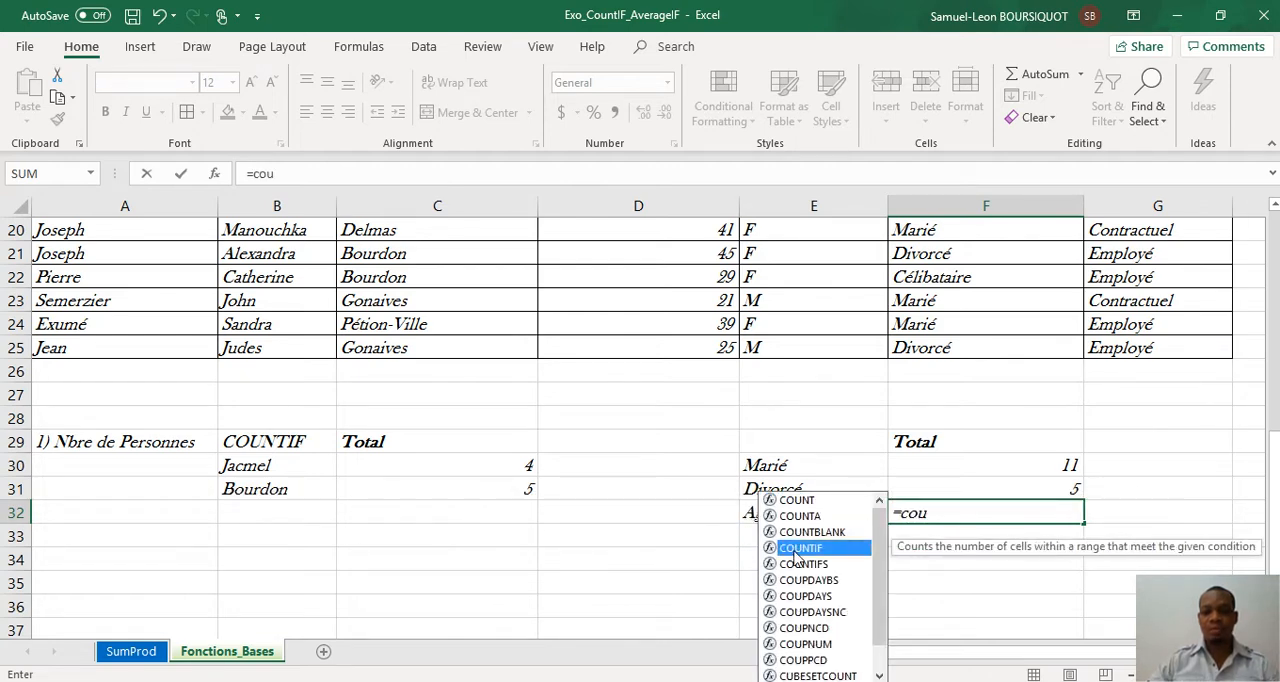
double_click(797, 550)
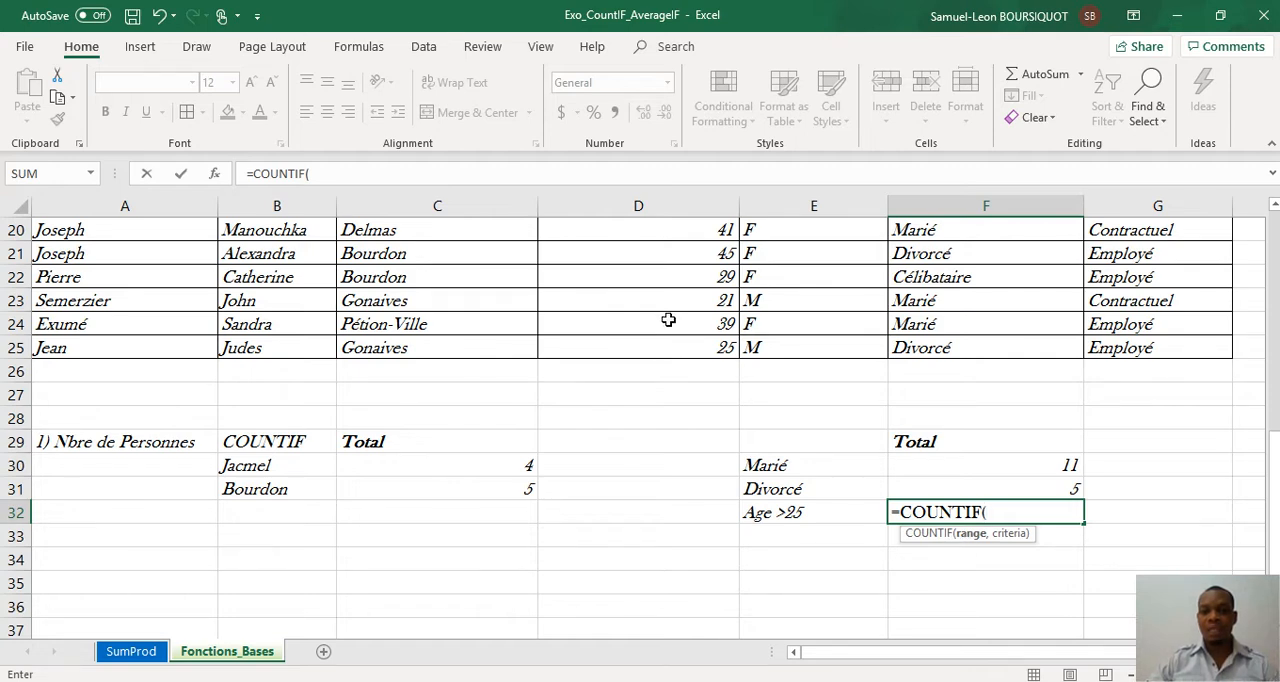
left_click_drag(663, 347, 652, 248)
type(",\">25")
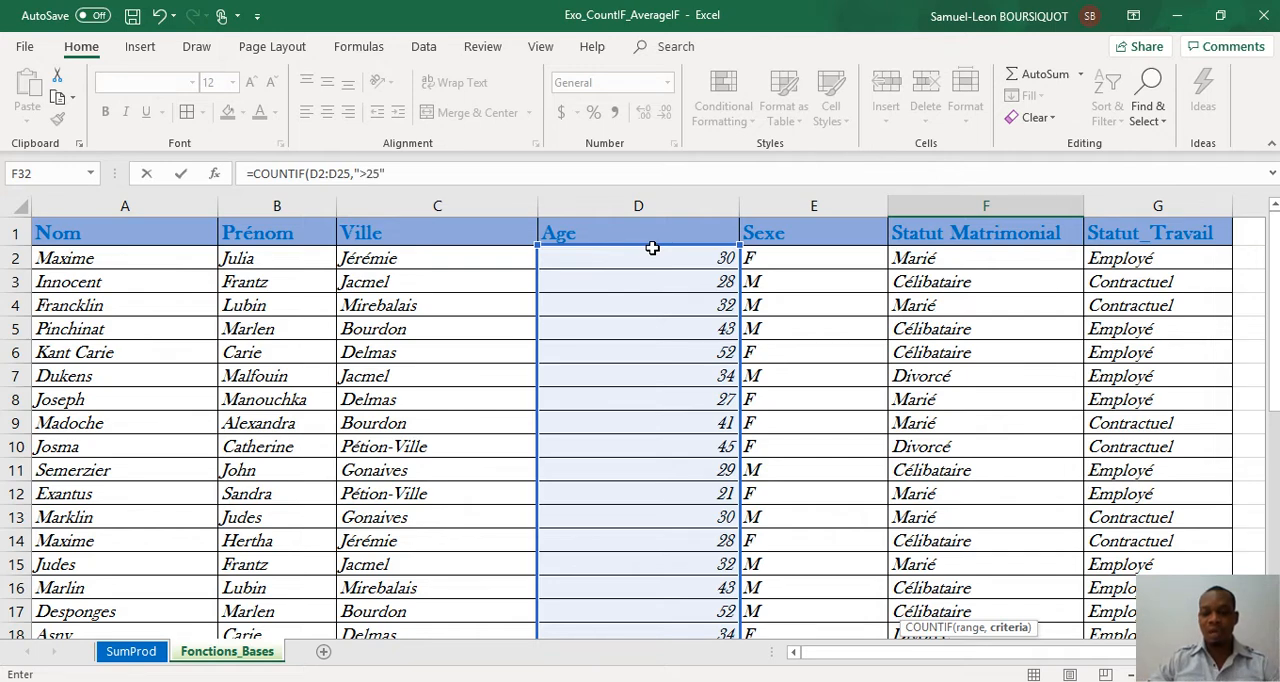
type("\")")
key("Return")
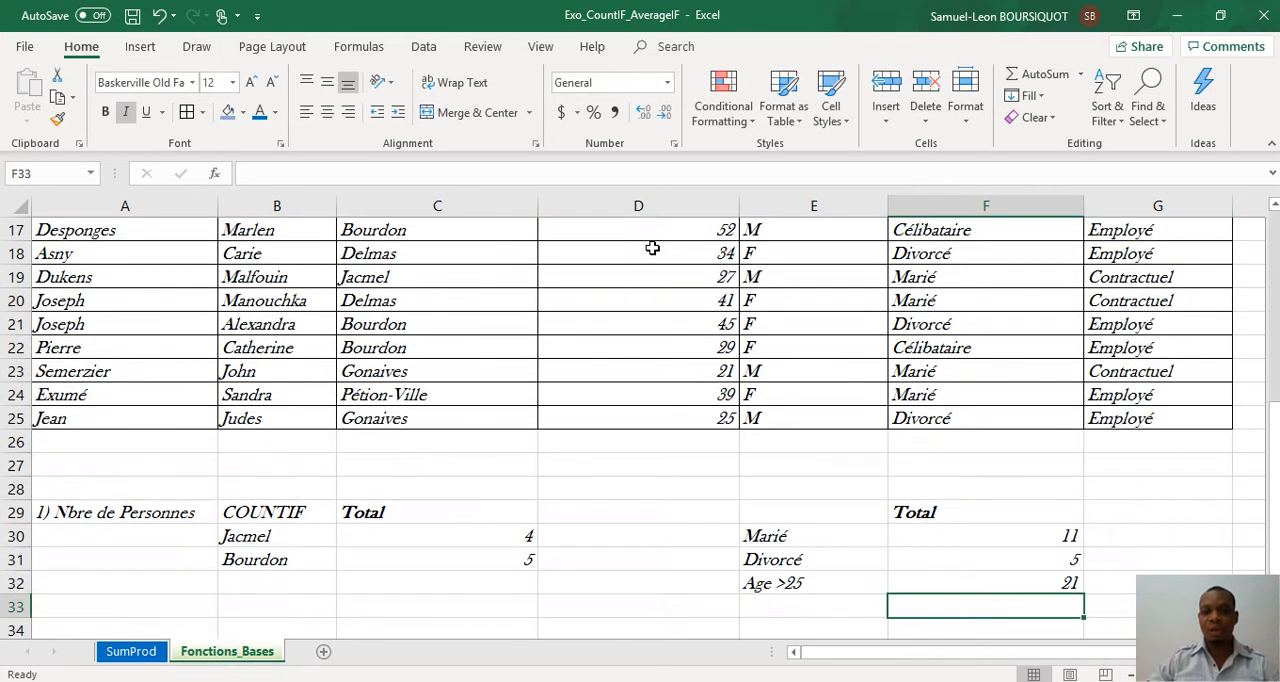
left_click(1010, 582)
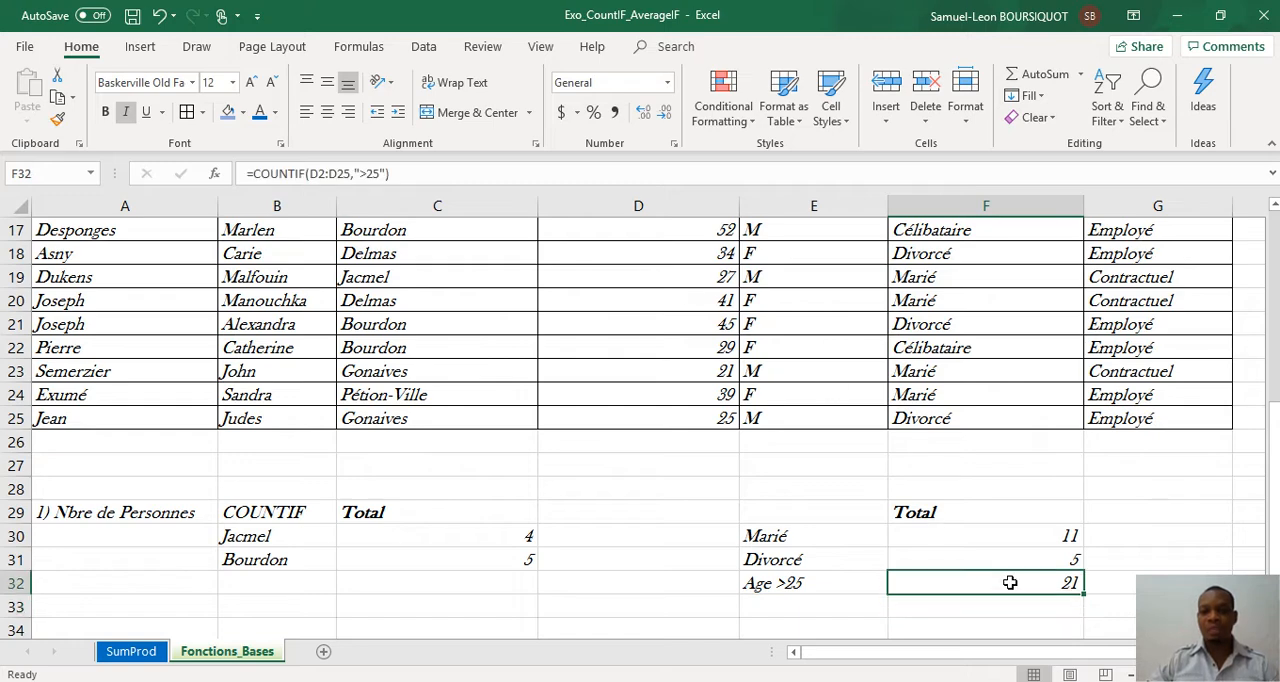
Step: Enter the criterion label Age>40 in E33, below the Age >25 label
left_click(837, 611)
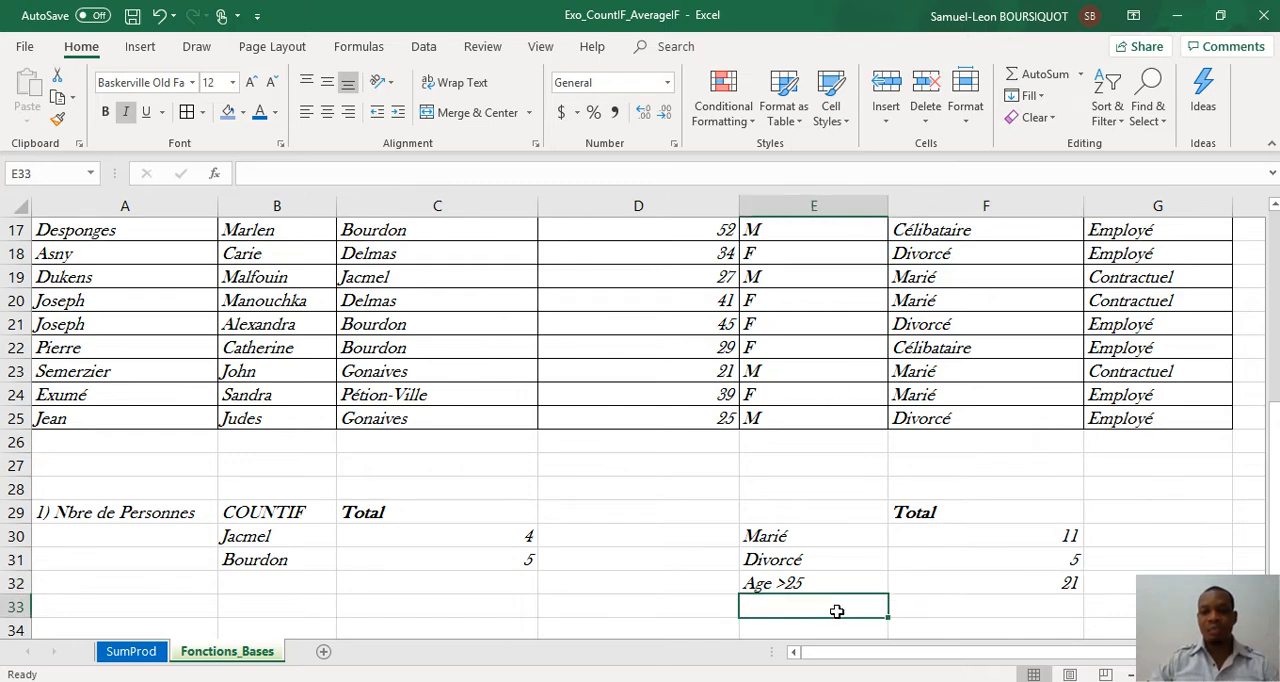
type("Age")
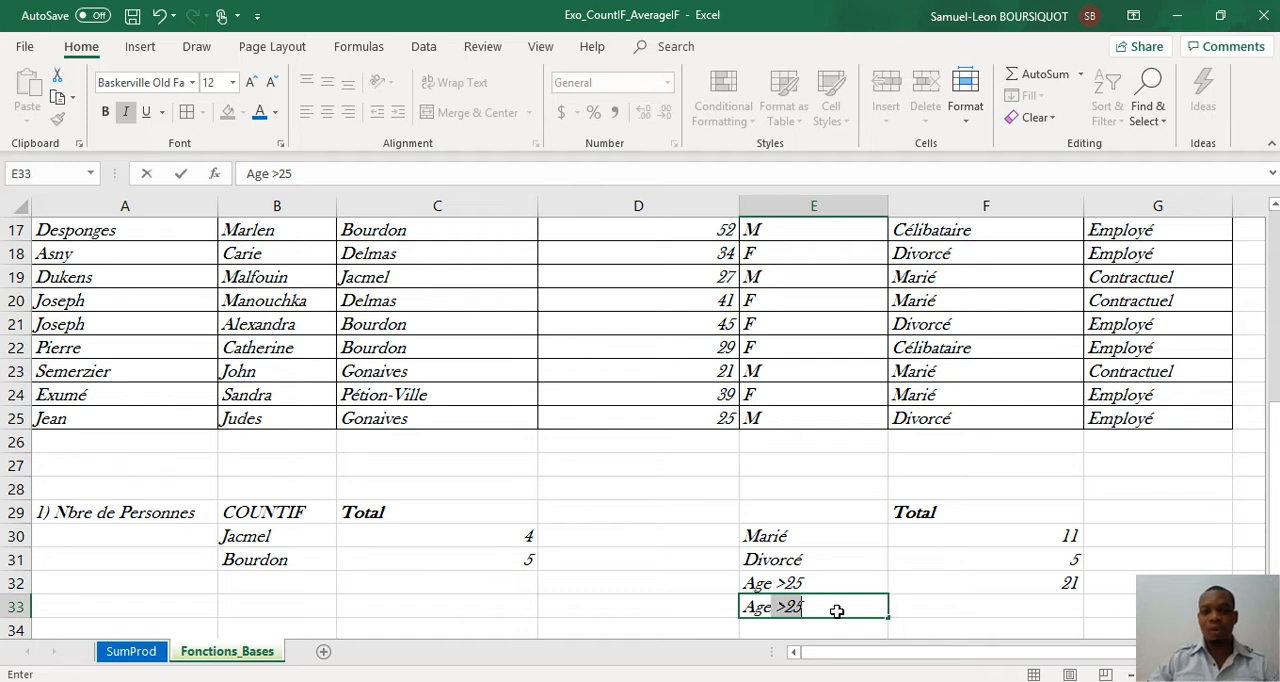
type("<")
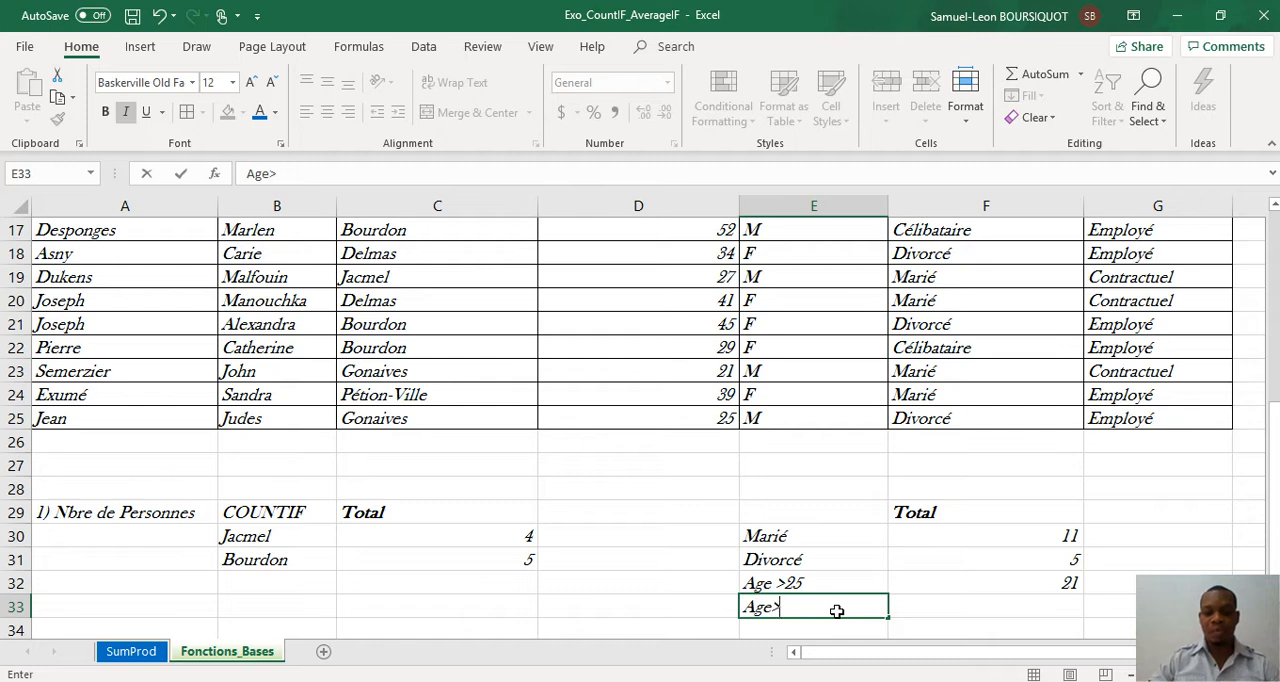
type("40")
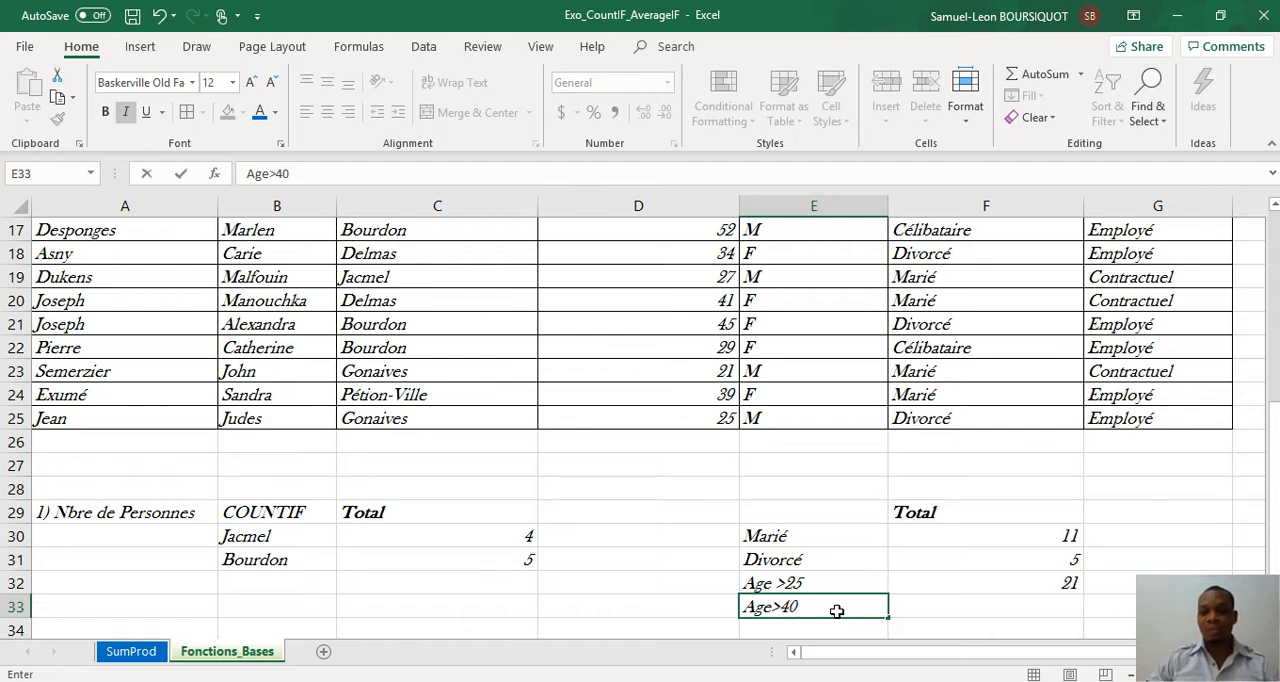
key("Tab")
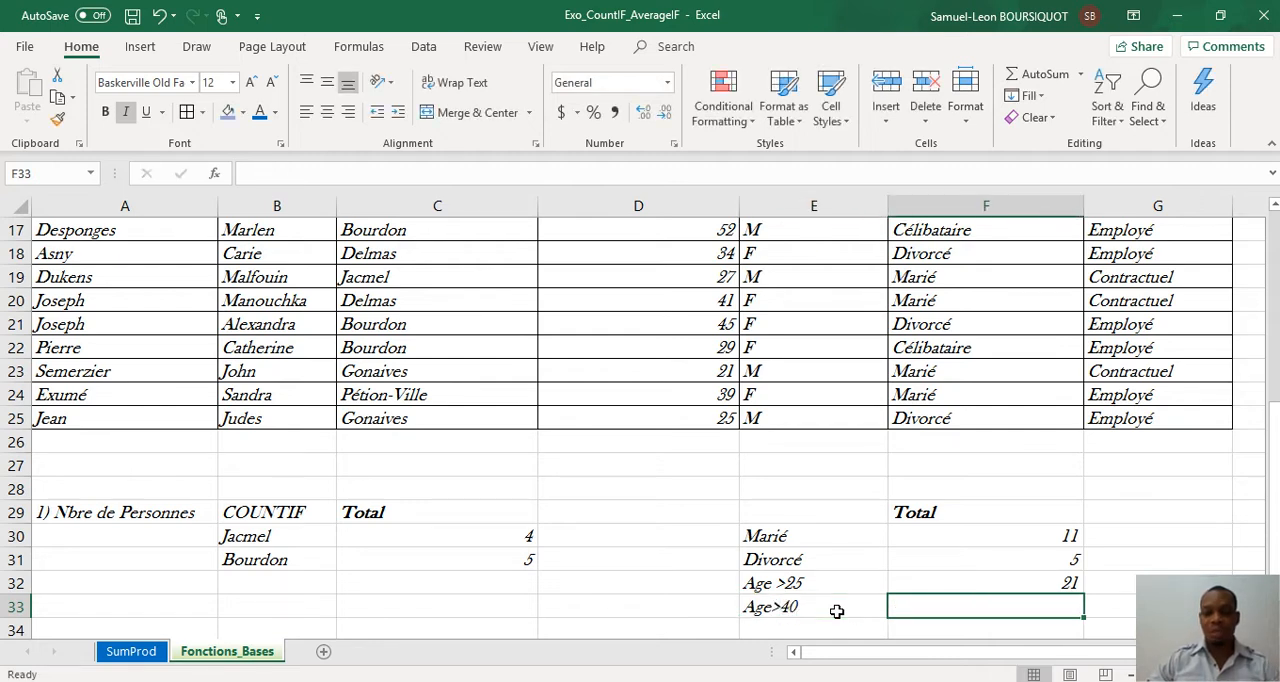
Step: Count the people older than 40 by entering =COUNTIF(D2:D25,">40") in F33
type("=coun")
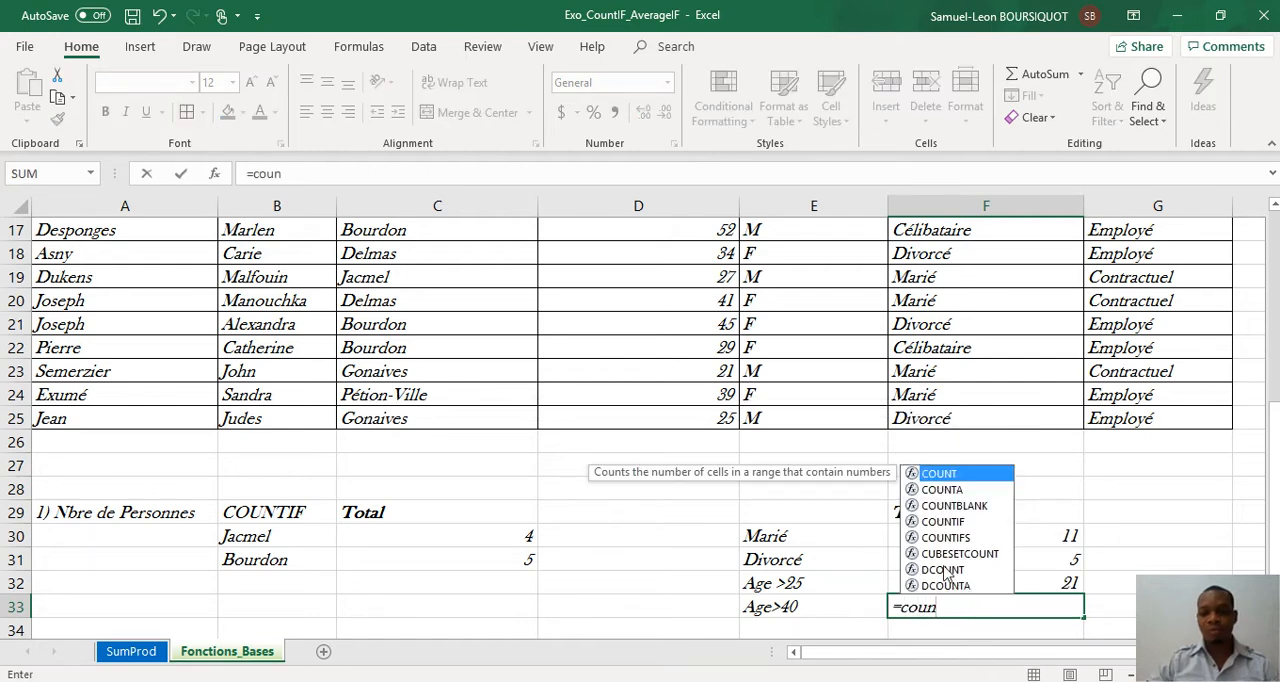
double_click(945, 522)
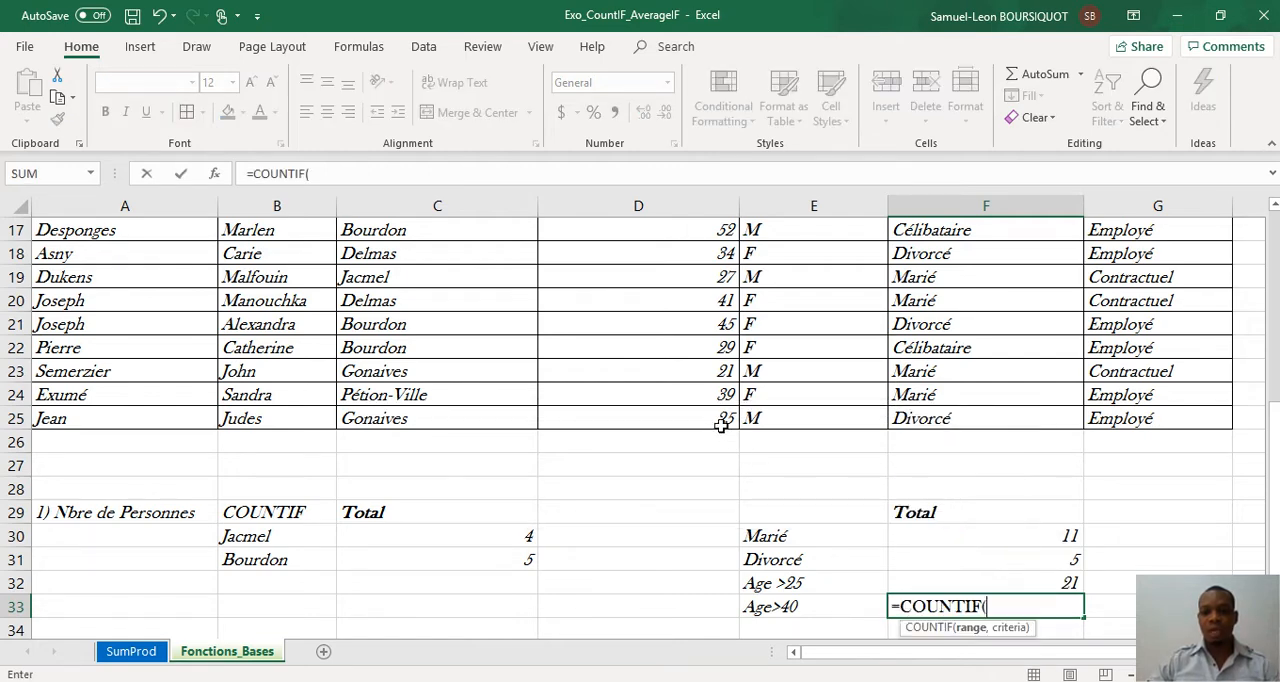
left_click_drag(722, 420, 700, 252)
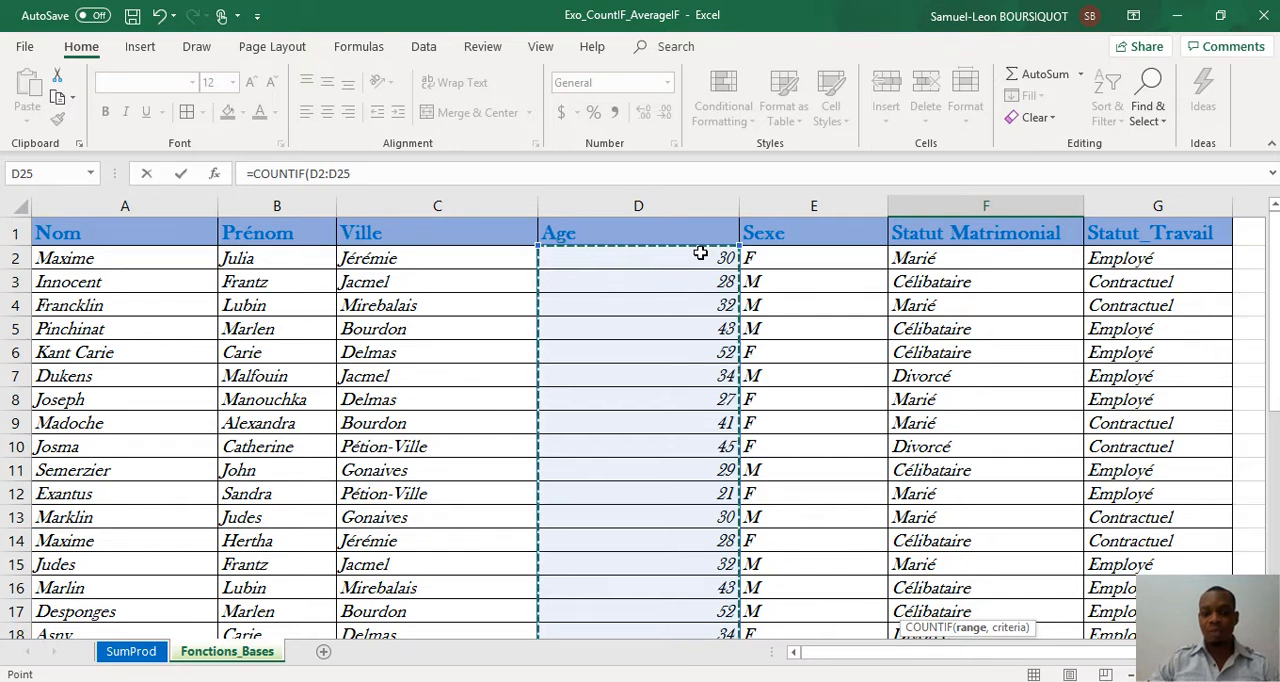
type(",")
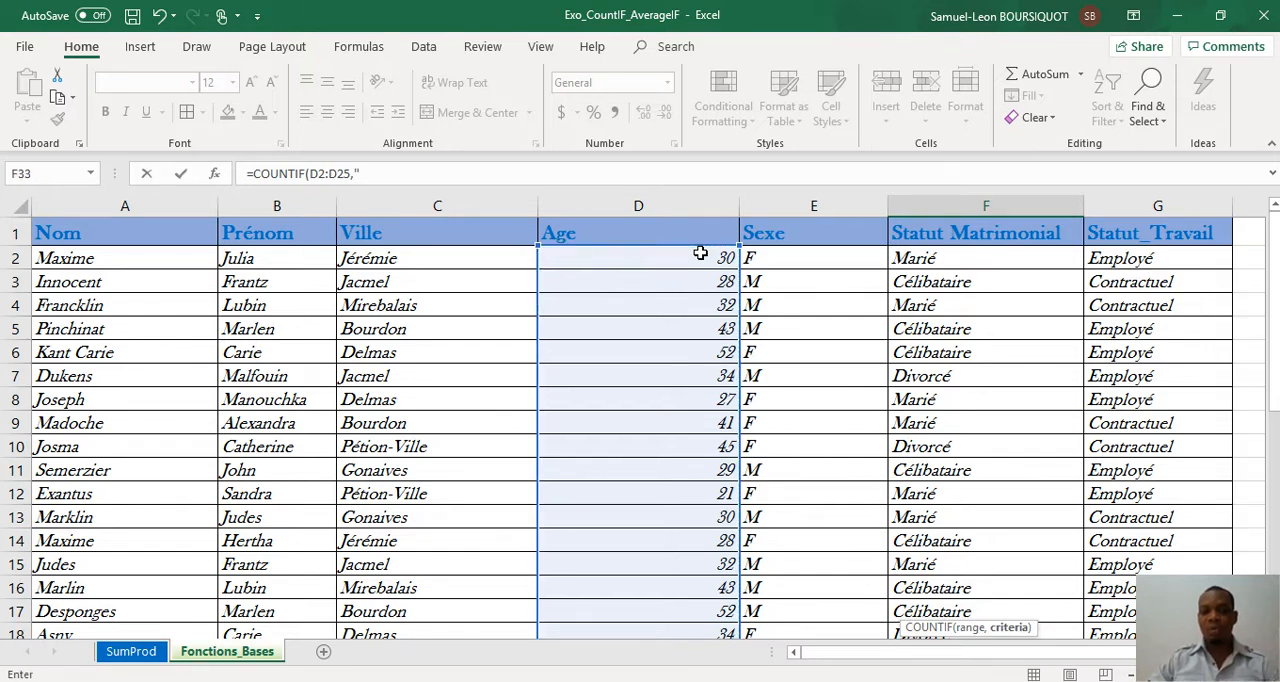
type("\">")
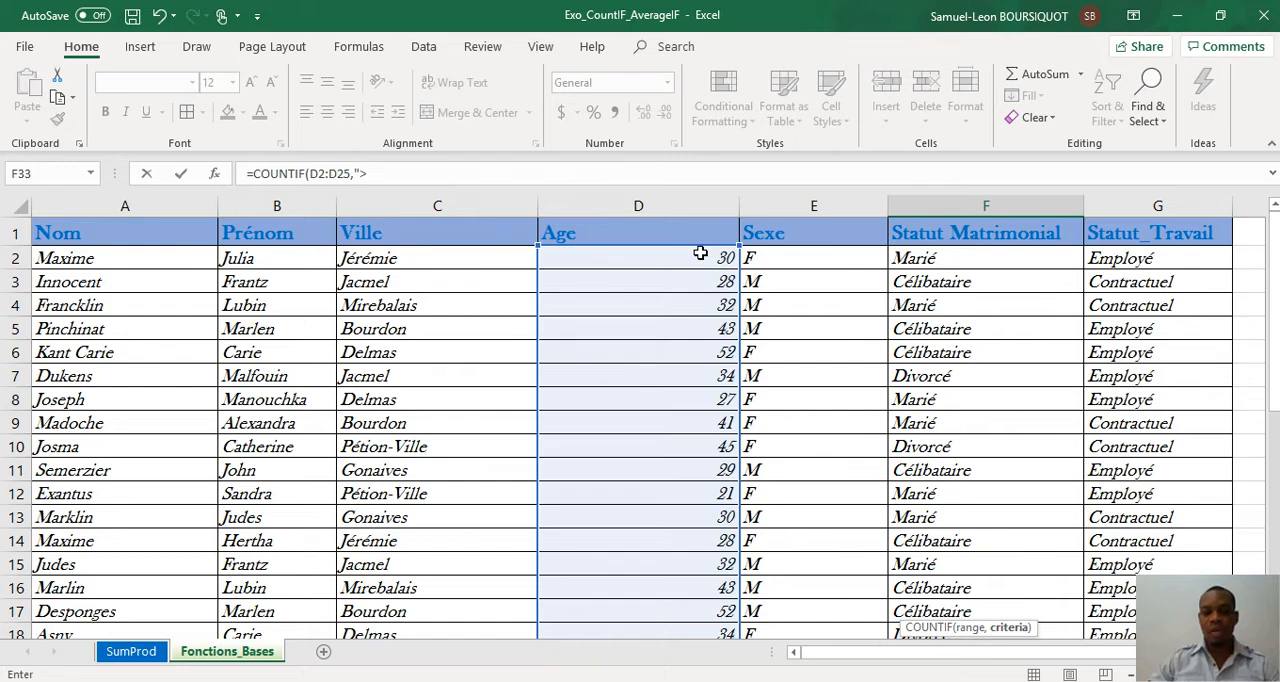
type("40\")")
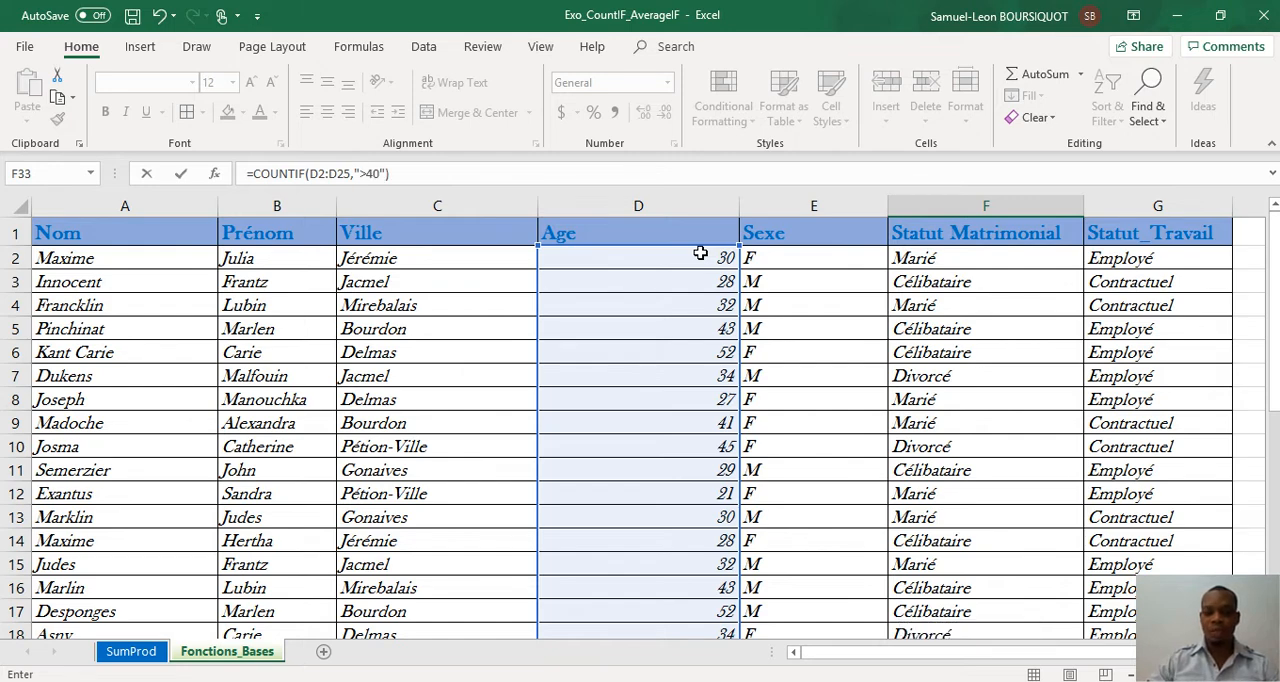
key("ctrl+Return")
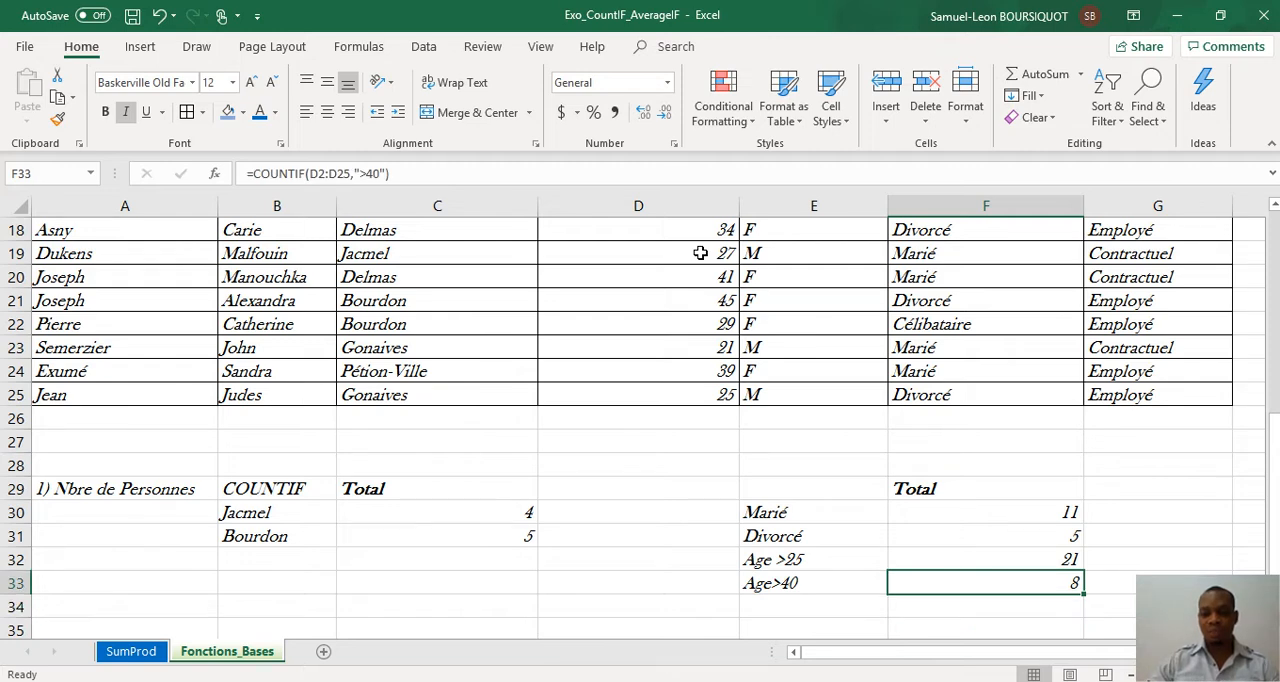
Step: Enter the heading COUNTIFS in B34, below the city counts, by reusing the COUNTIF heading from B29 and adding an S
key("Down")
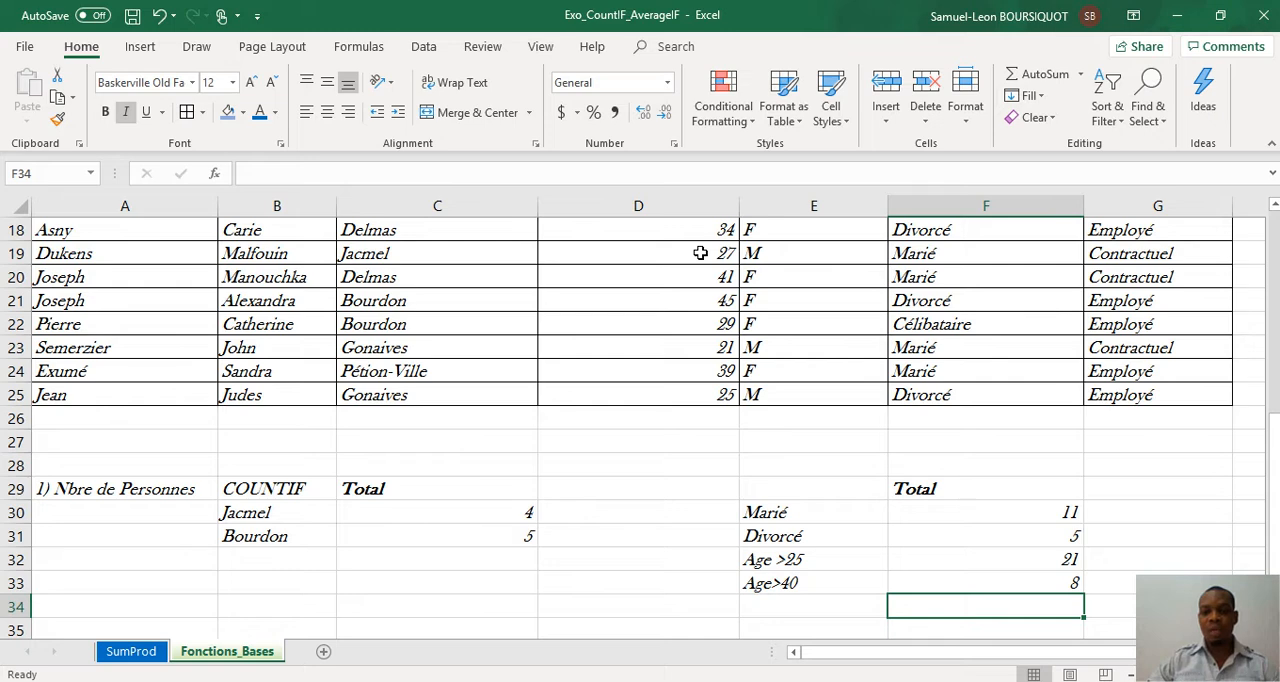
key("Left")
key("Left")
key("Left")
key("Left")
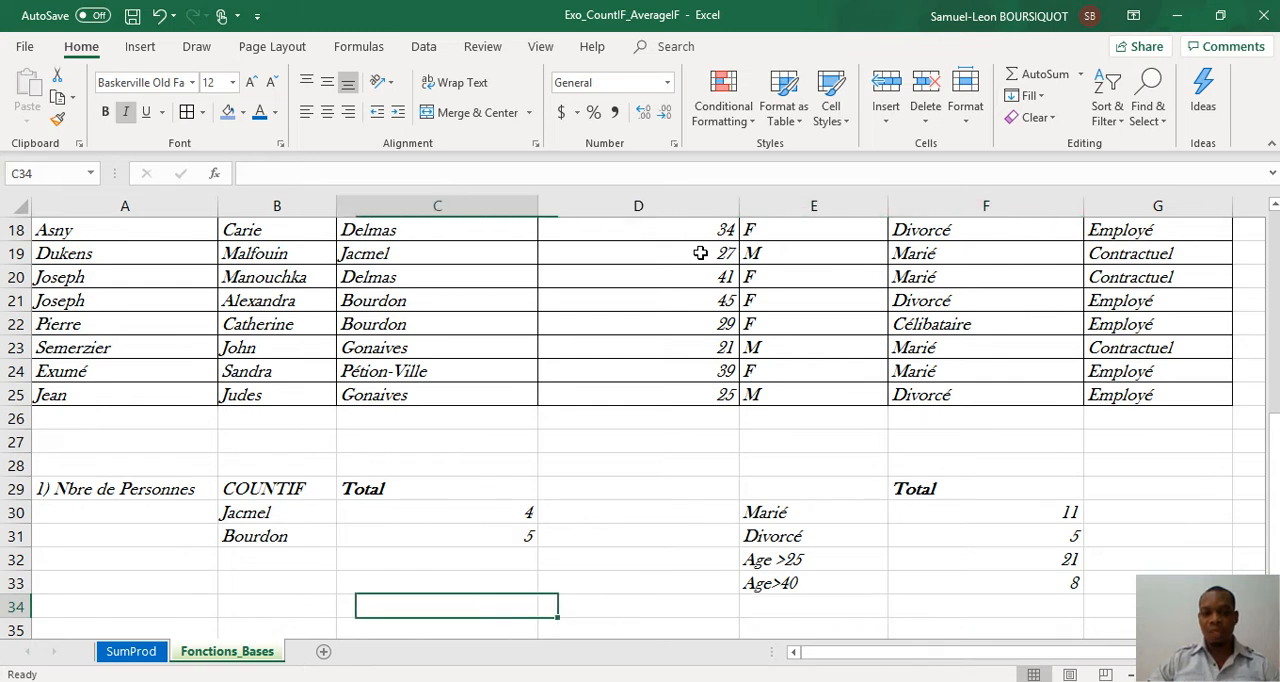
key("Up")
key("Up")
key("Up")
key("Up")
key("Up")
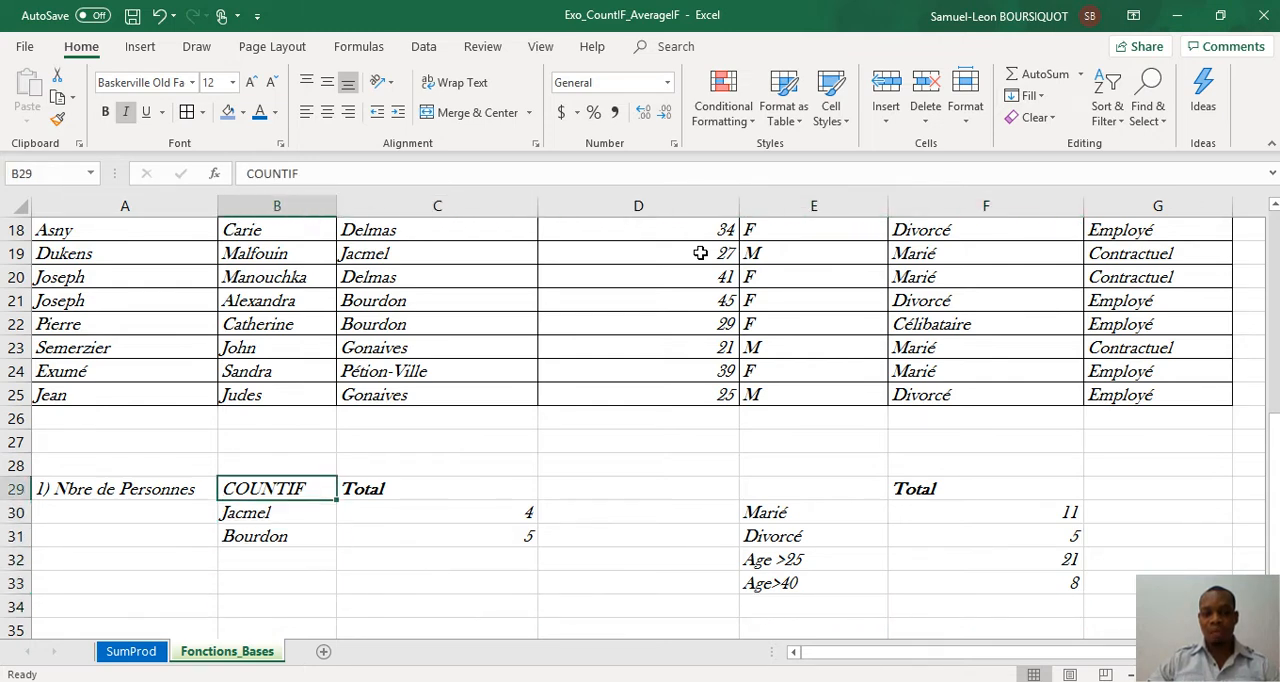
key("ctrl+c")
key("Down")
key("Down")
key("Down")
key("Down")
key("Down")
scroll(700, 253, "down", 1)
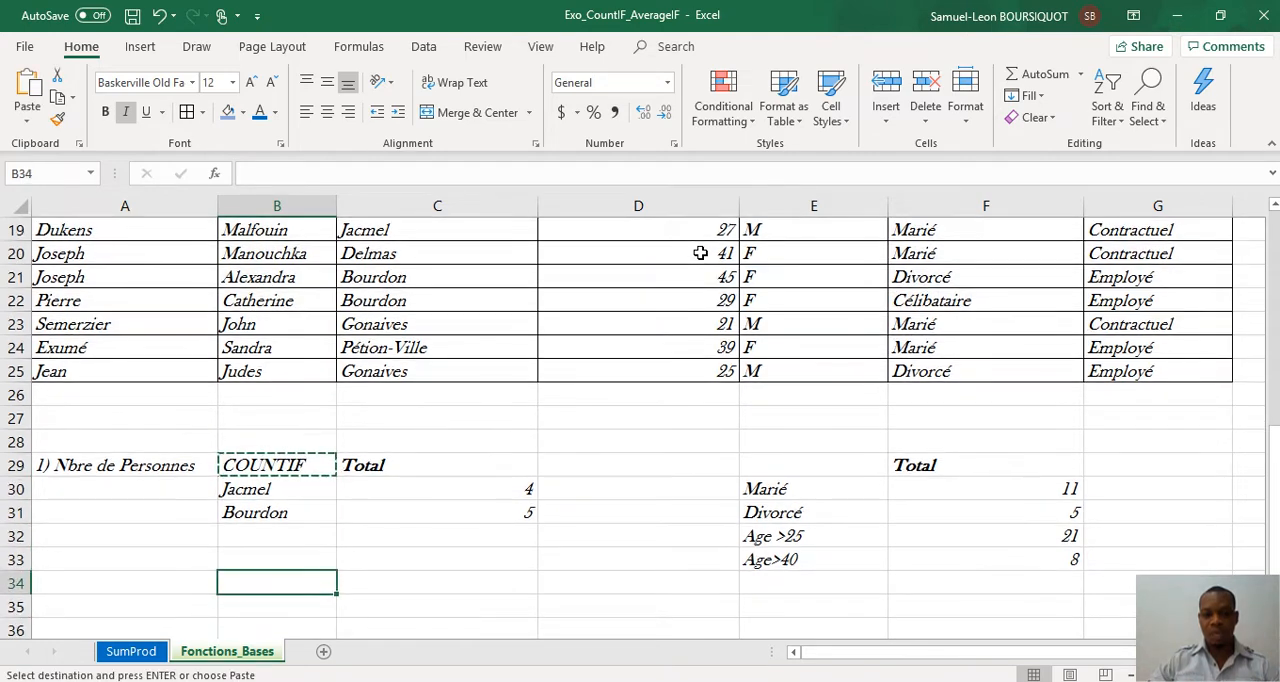
type("COUNTIF")
scroll(760, 350, "down", 1)
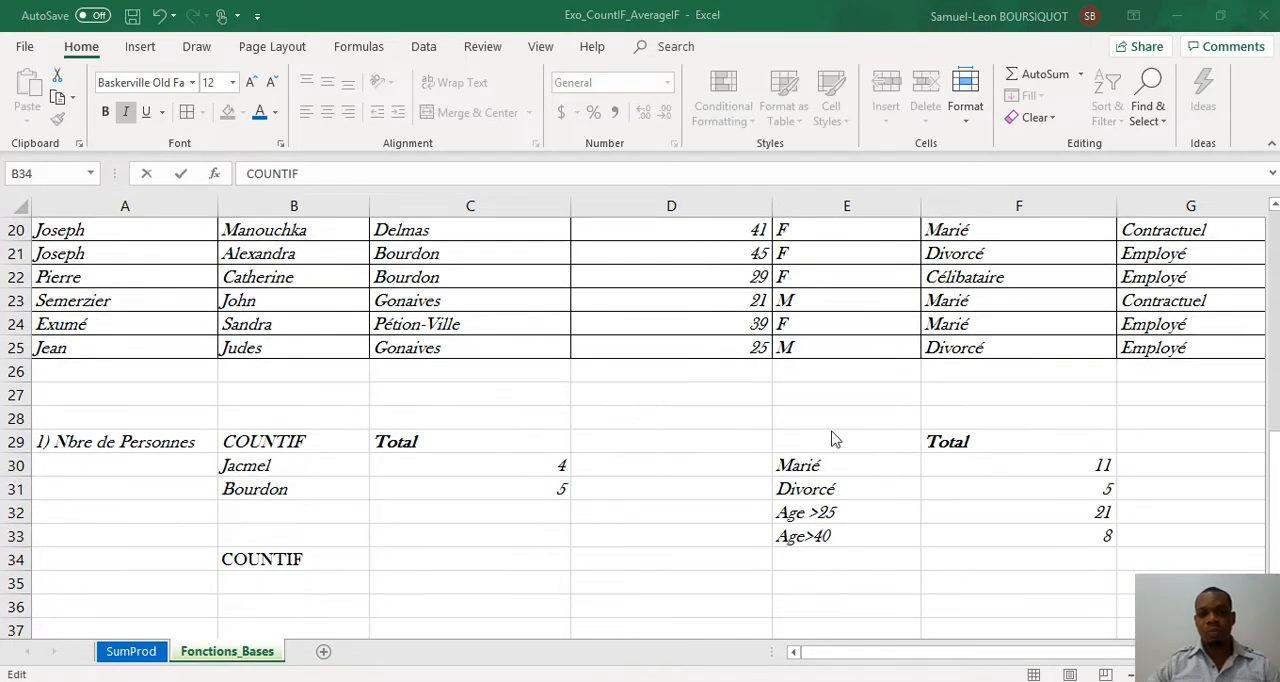
left_click(318, 174)
type("S")
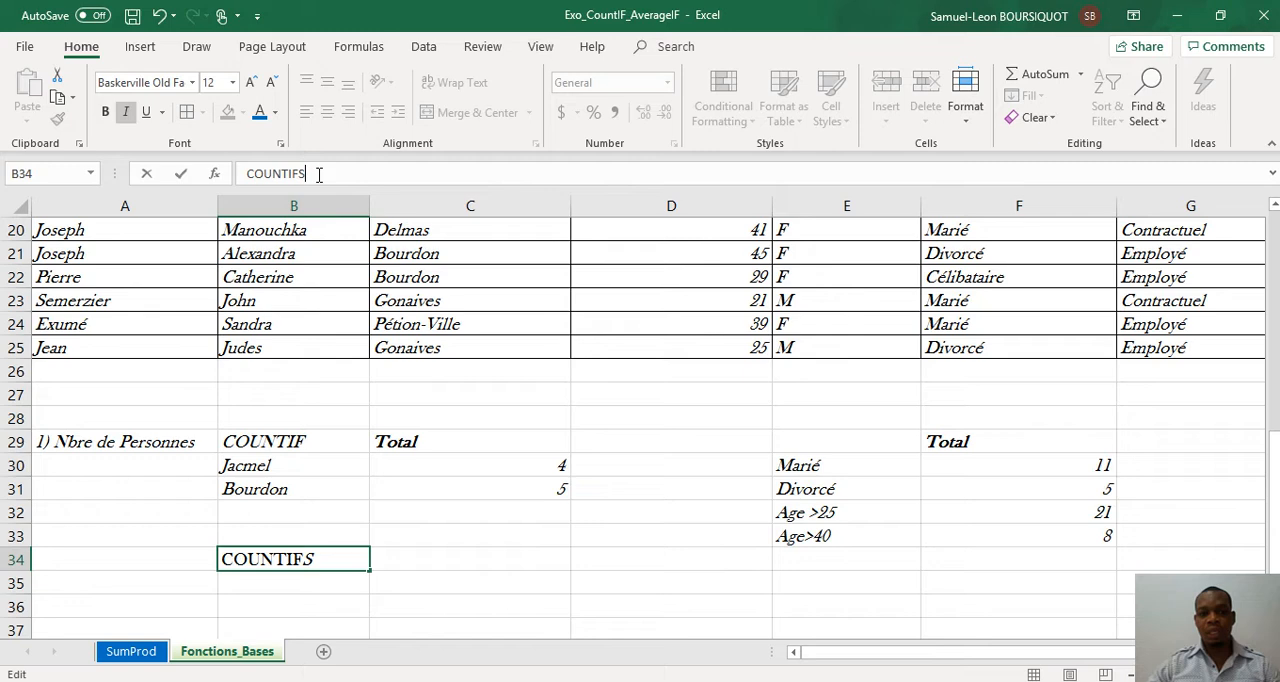
left_click(431, 576)
Step: Copy the Total heading from C29 to C34, beside the COUNTIFS heading
left_click(398, 437)
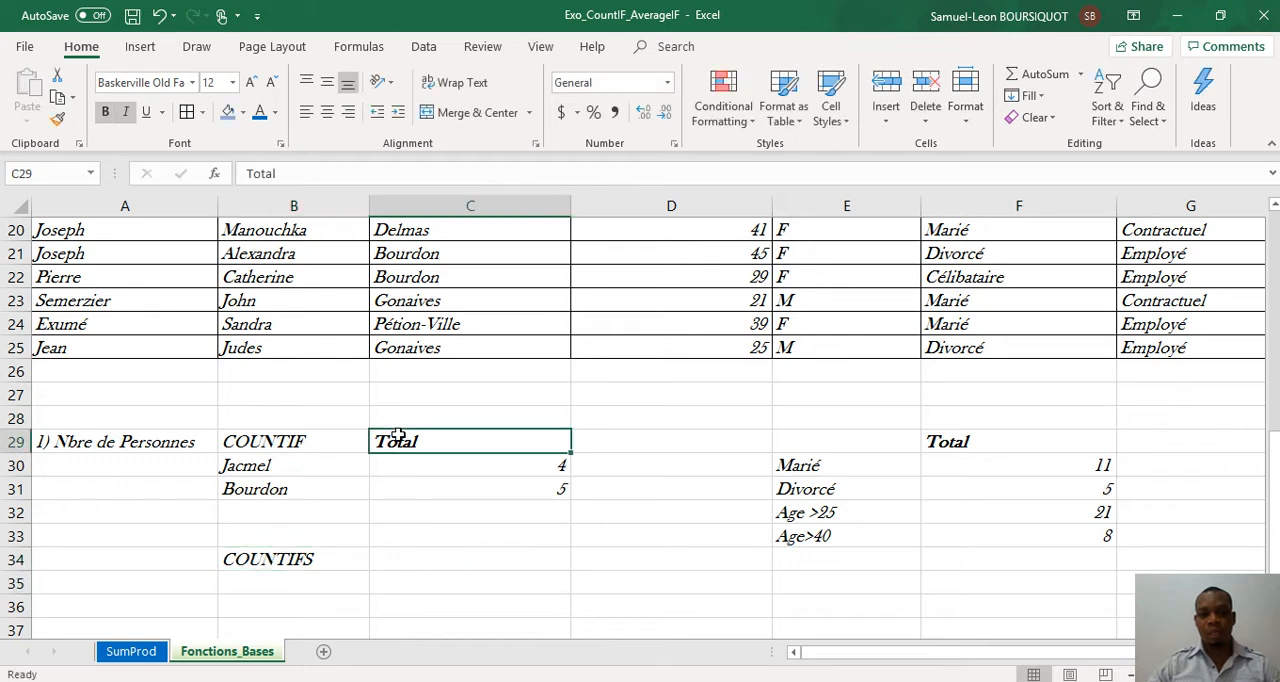
key("ctrl+c")
left_click(408, 558)
key("ctrl+v")
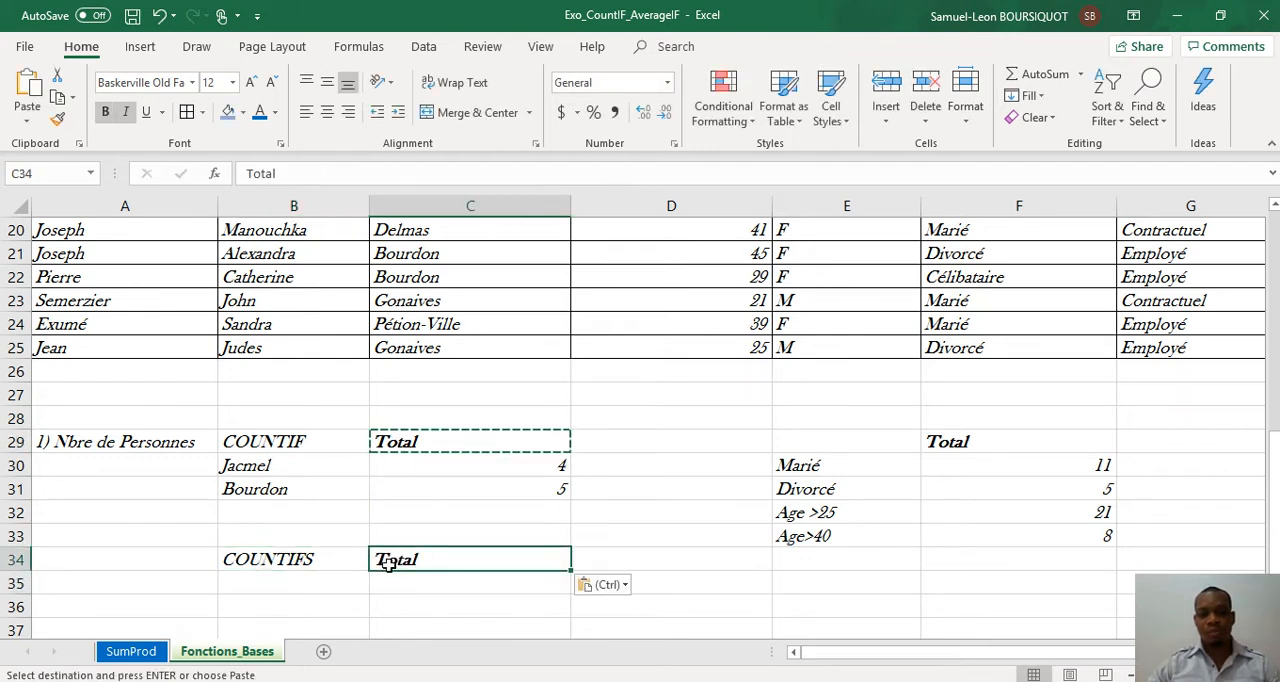
Step: Enter the combined criterion label Jacmel & Sexe (F) in B35, below the COUNTIFS heading
left_click(324, 583)
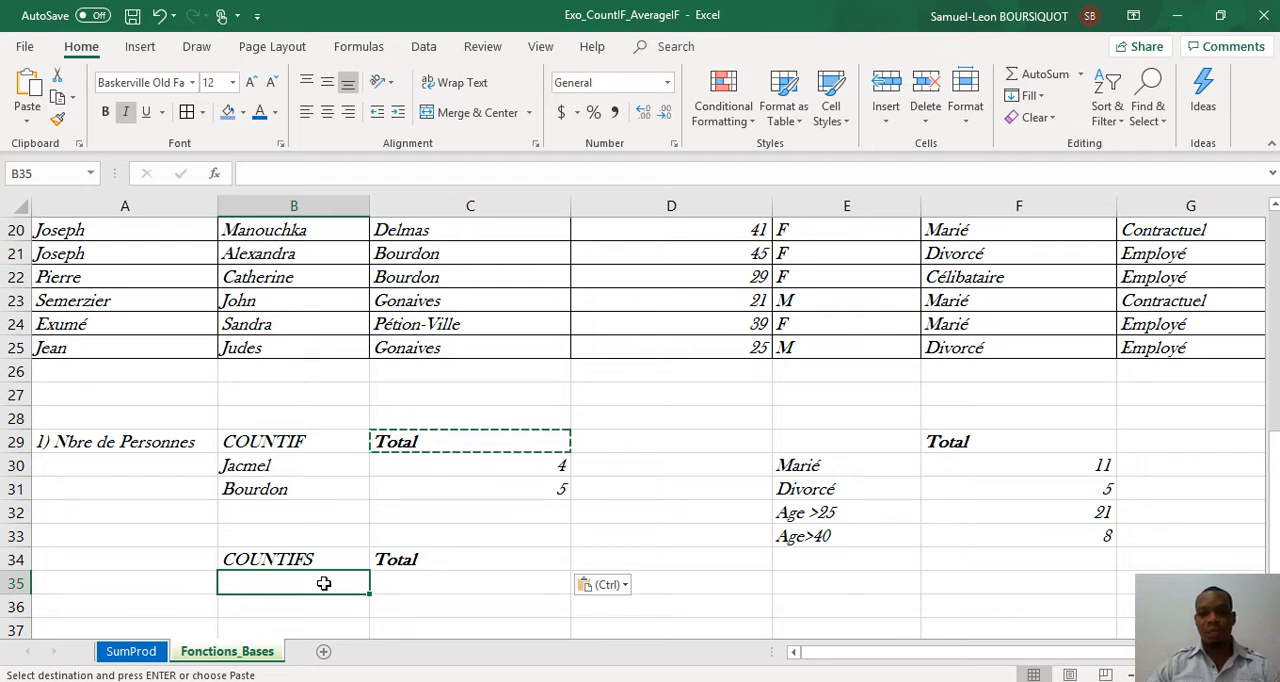
key("Escape")
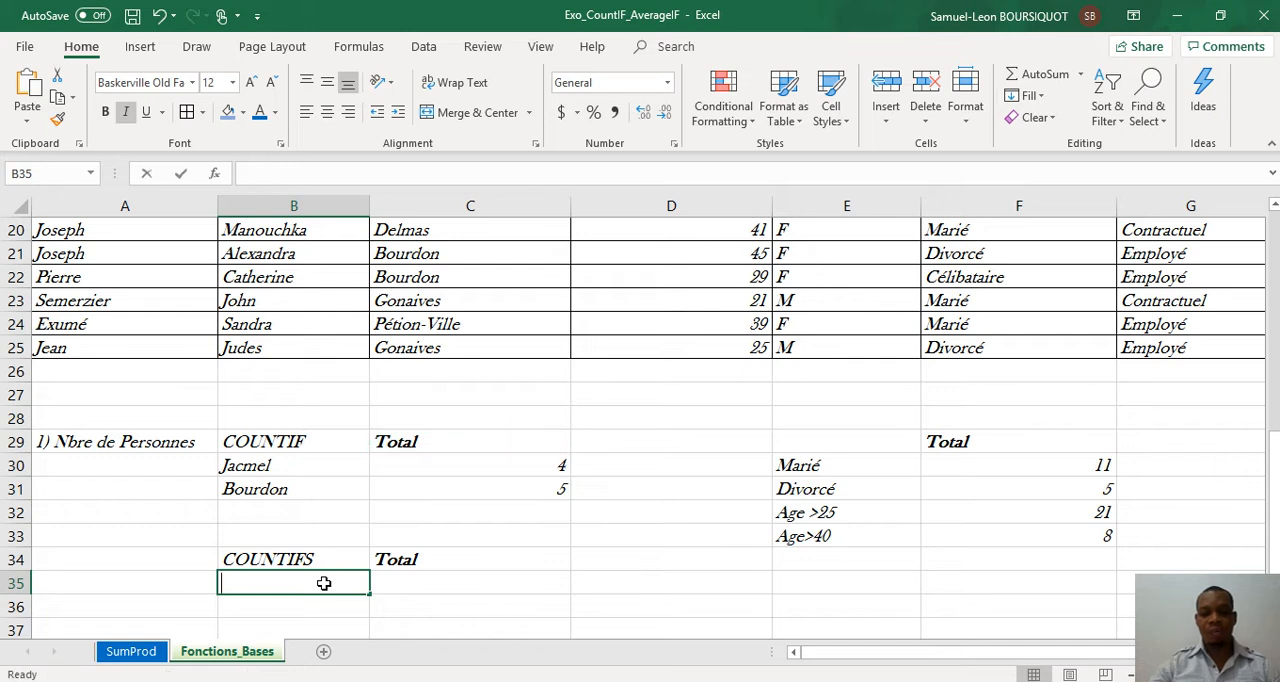
type("Jacme")
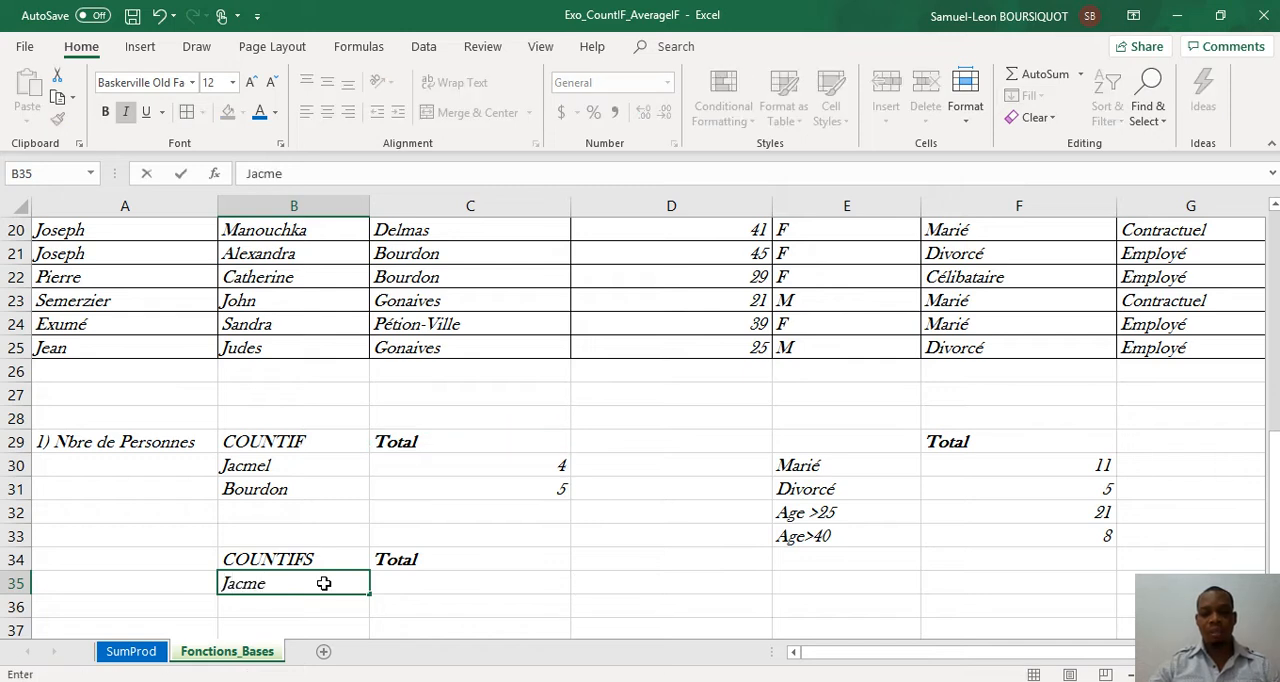
type("l & Sexe")
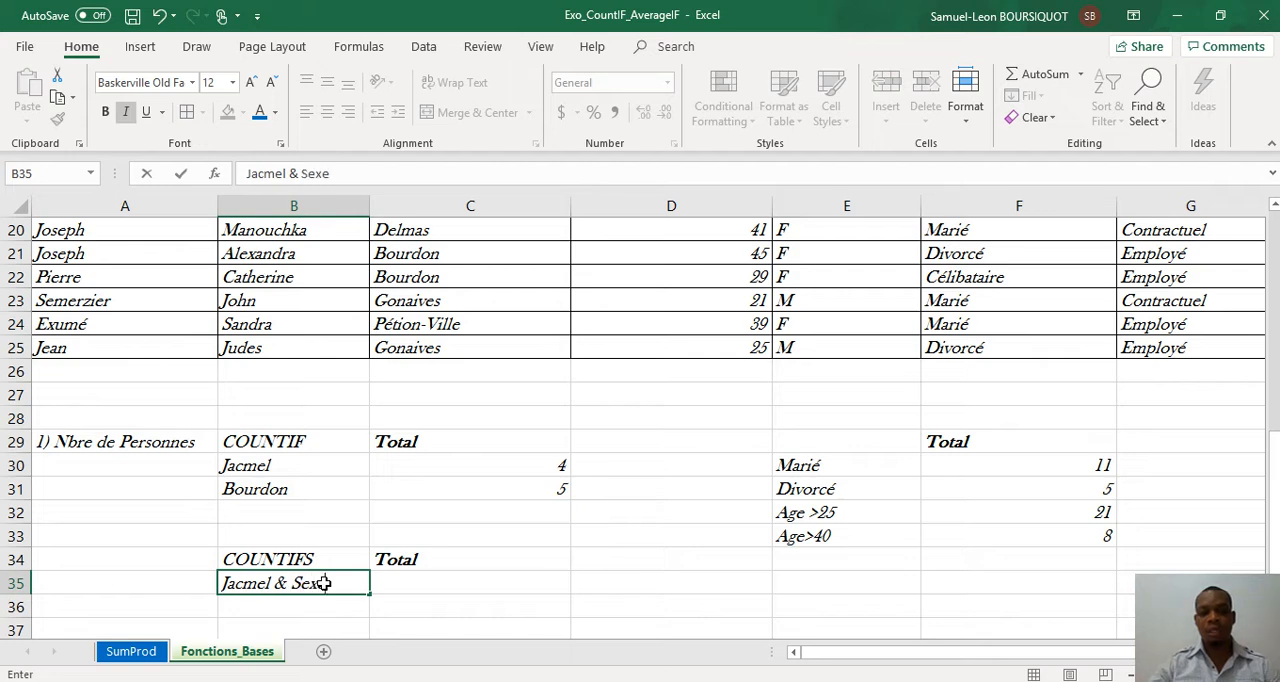
type(" (F")
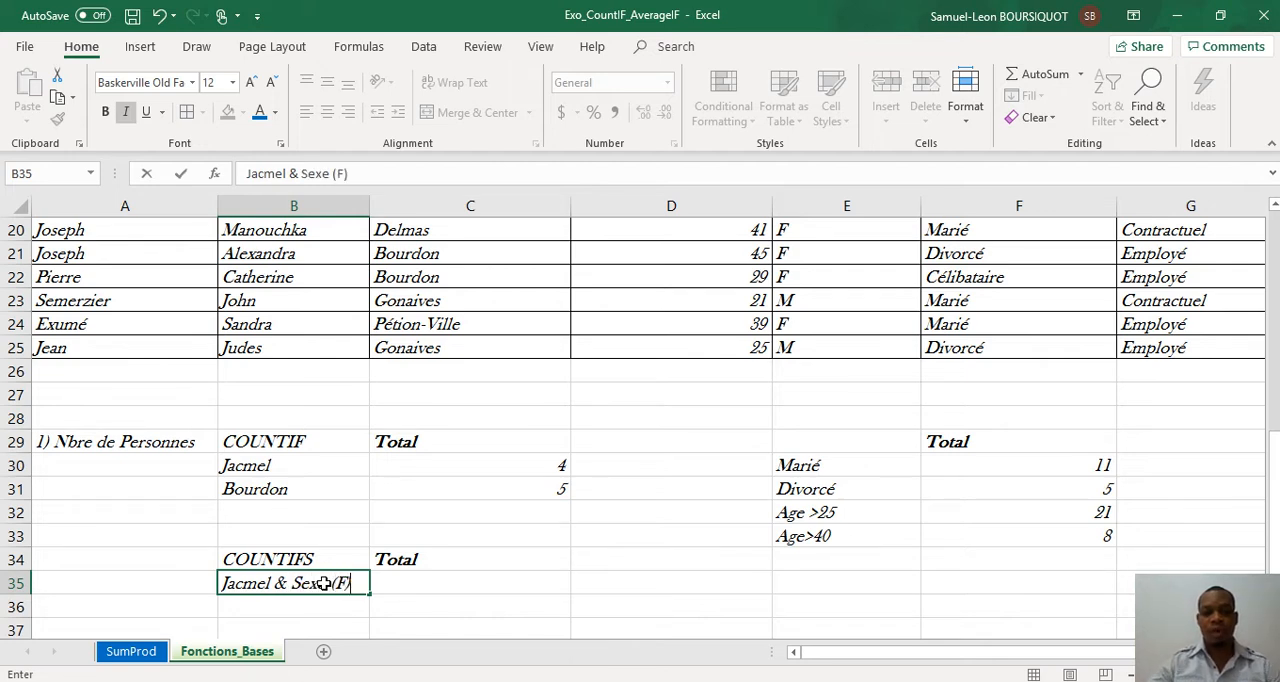
key("Tab")
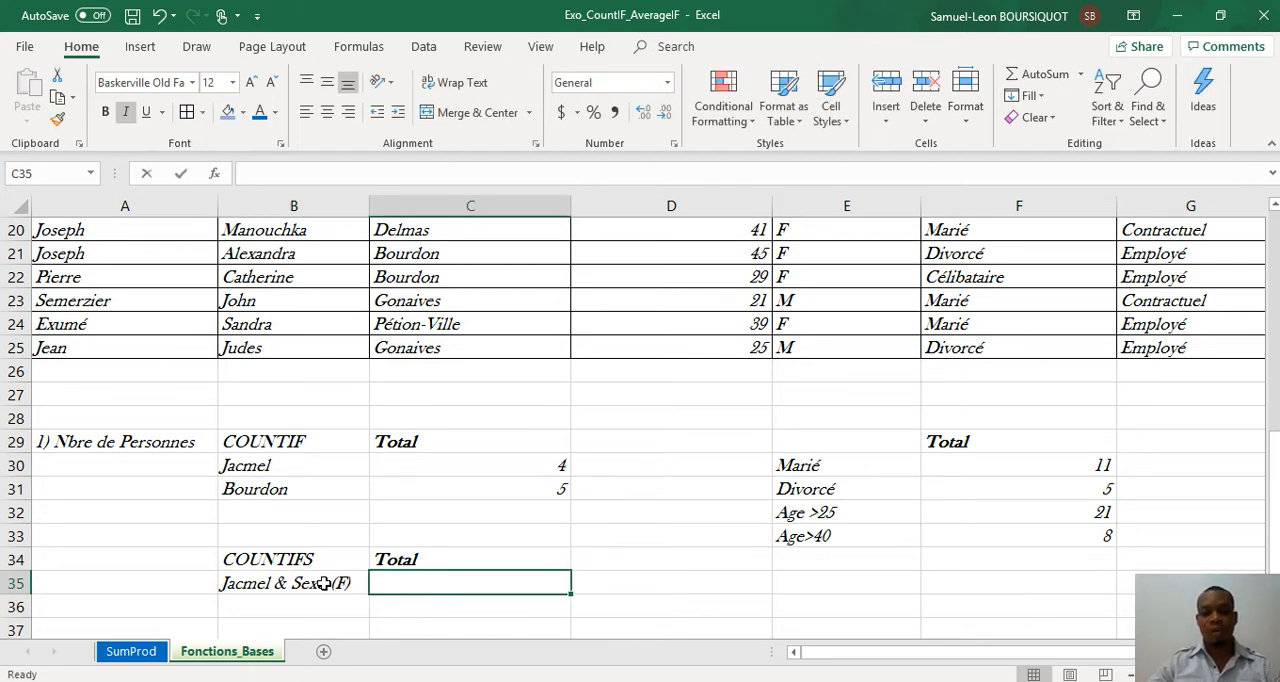
Step: Count the women living in Jacmel by entering =COUNTIFS(C2:C25,"Jacmel",E2:E25,"F") in C35
type("=coun")
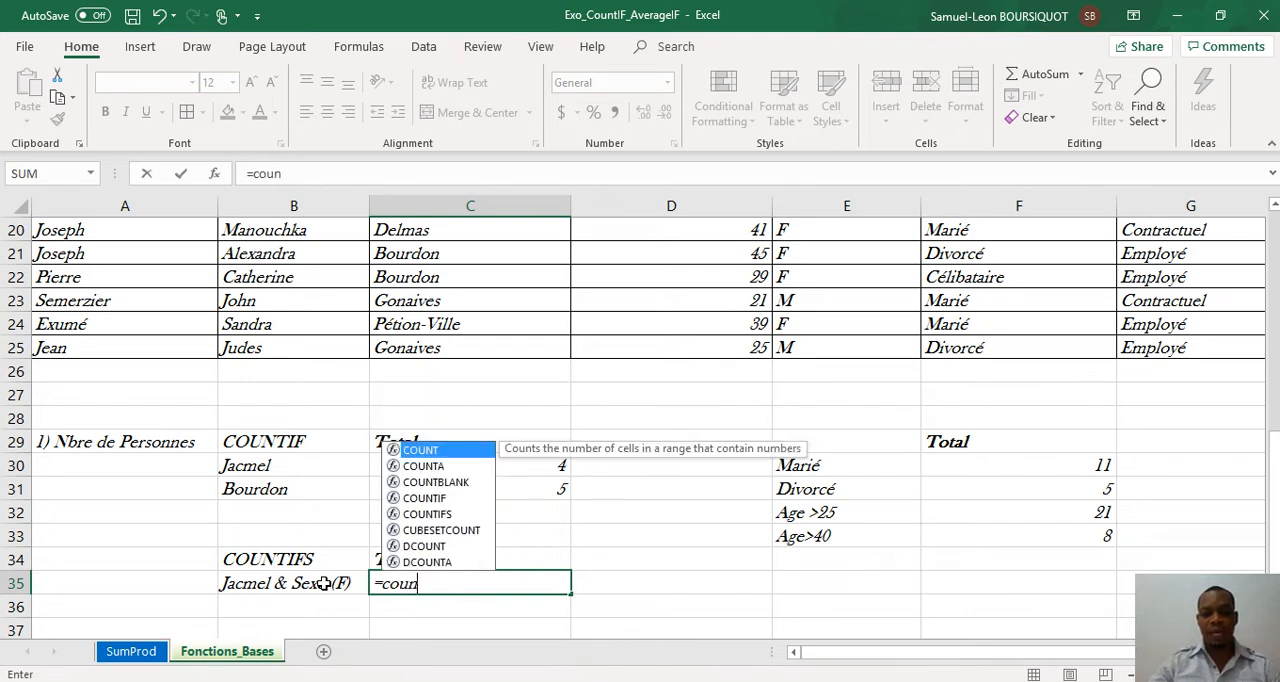
double_click(430, 520)
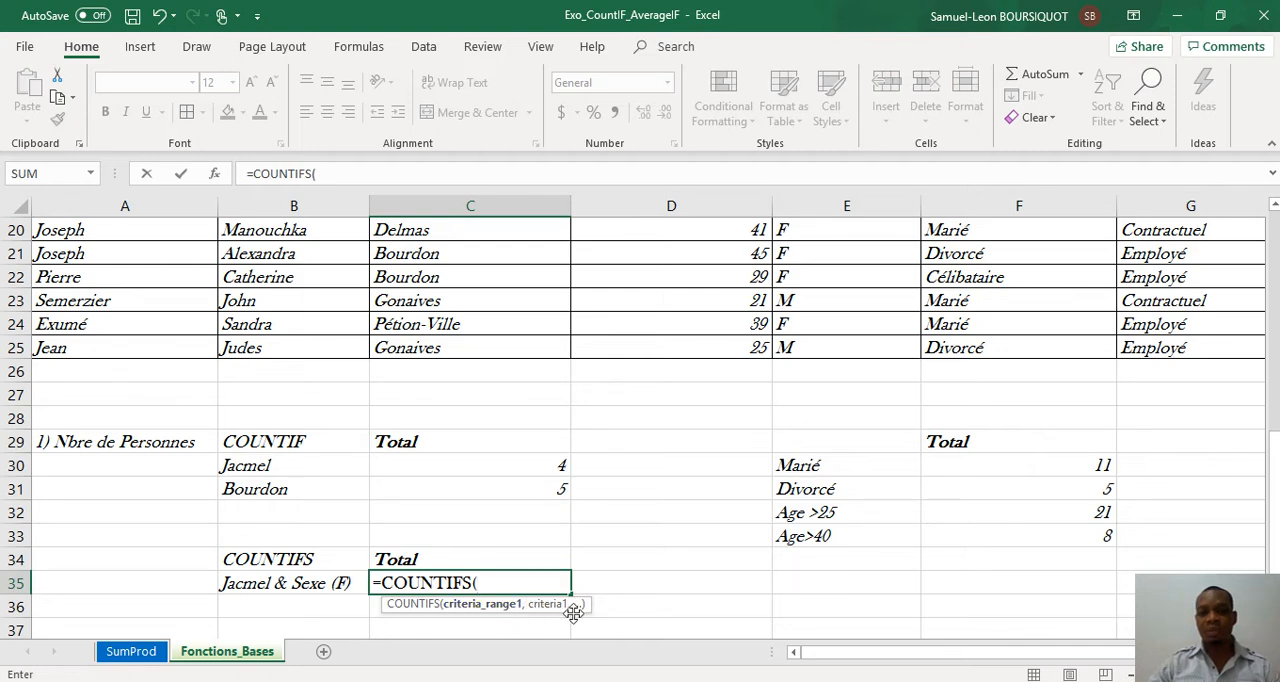
left_click(487, 352)
left_click_drag(487, 352, 444, 248)
type(",\"Jacmel")
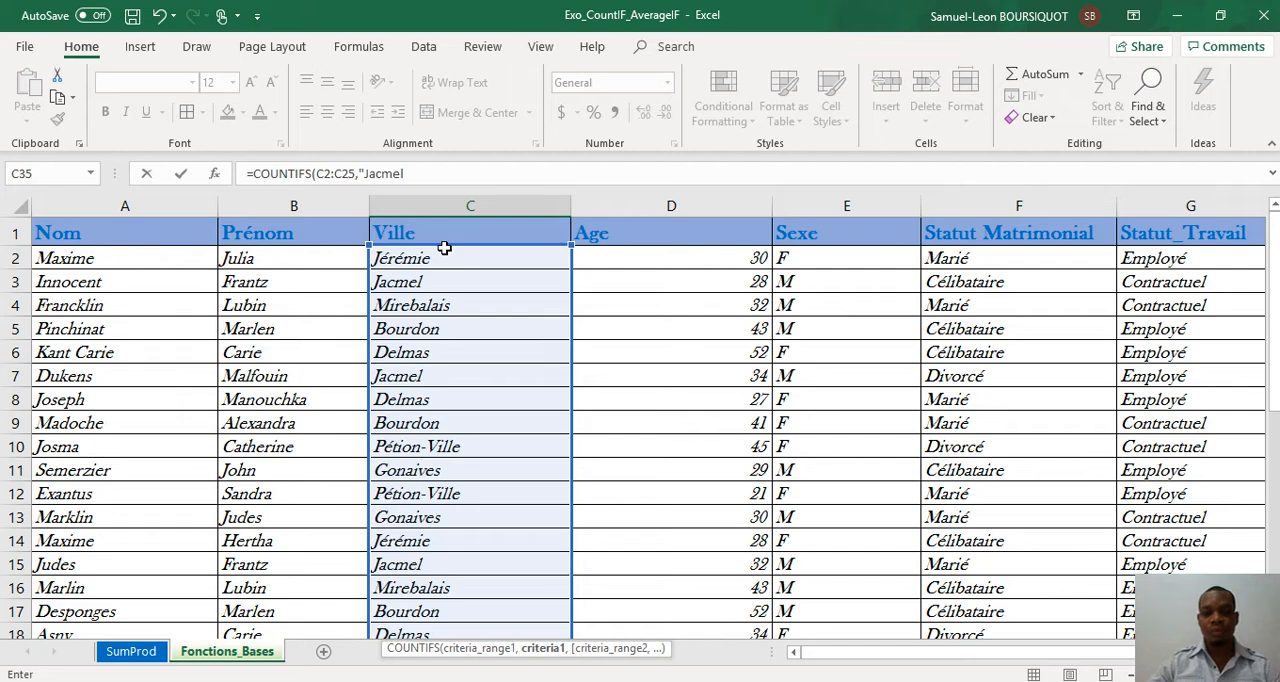
type(",")
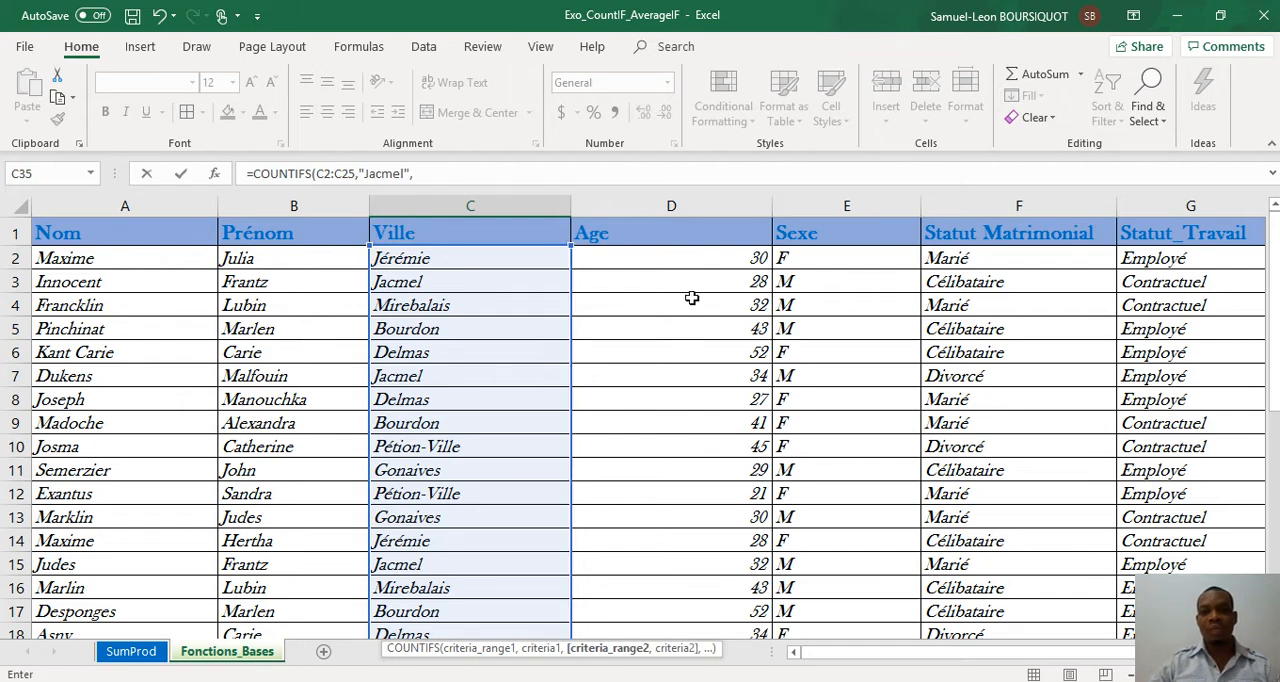
left_click_drag(831, 261, 818, 560)
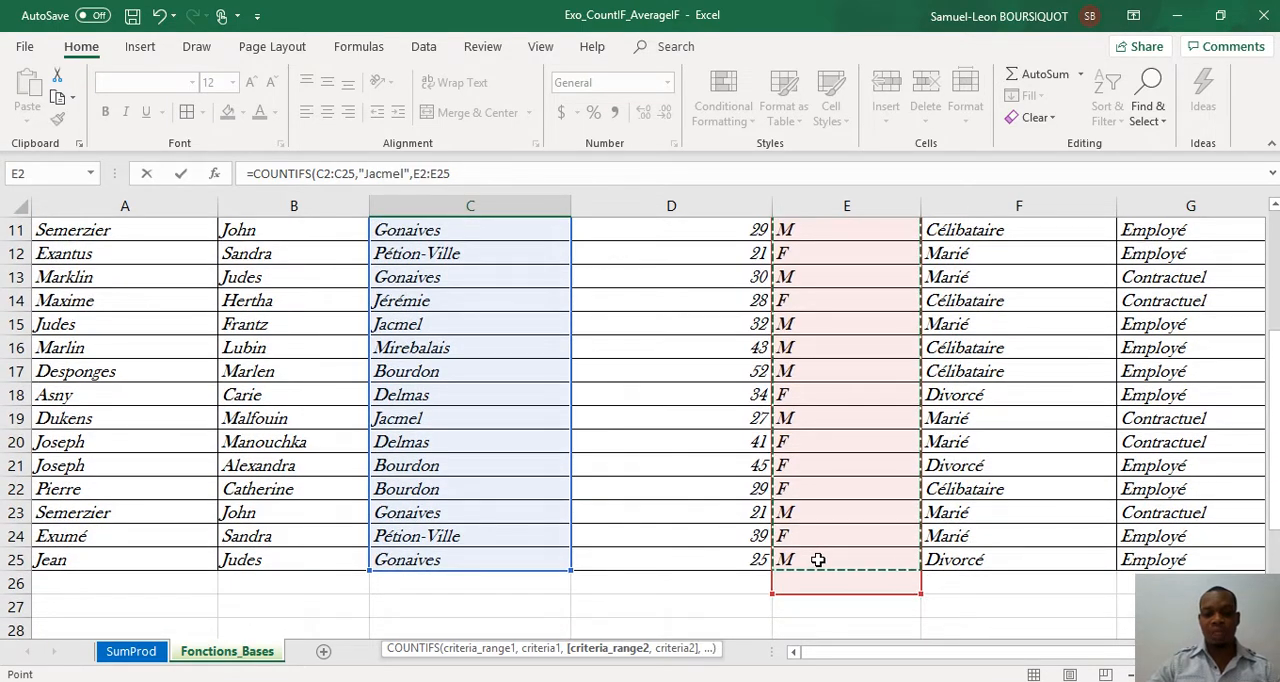
type(",\"")
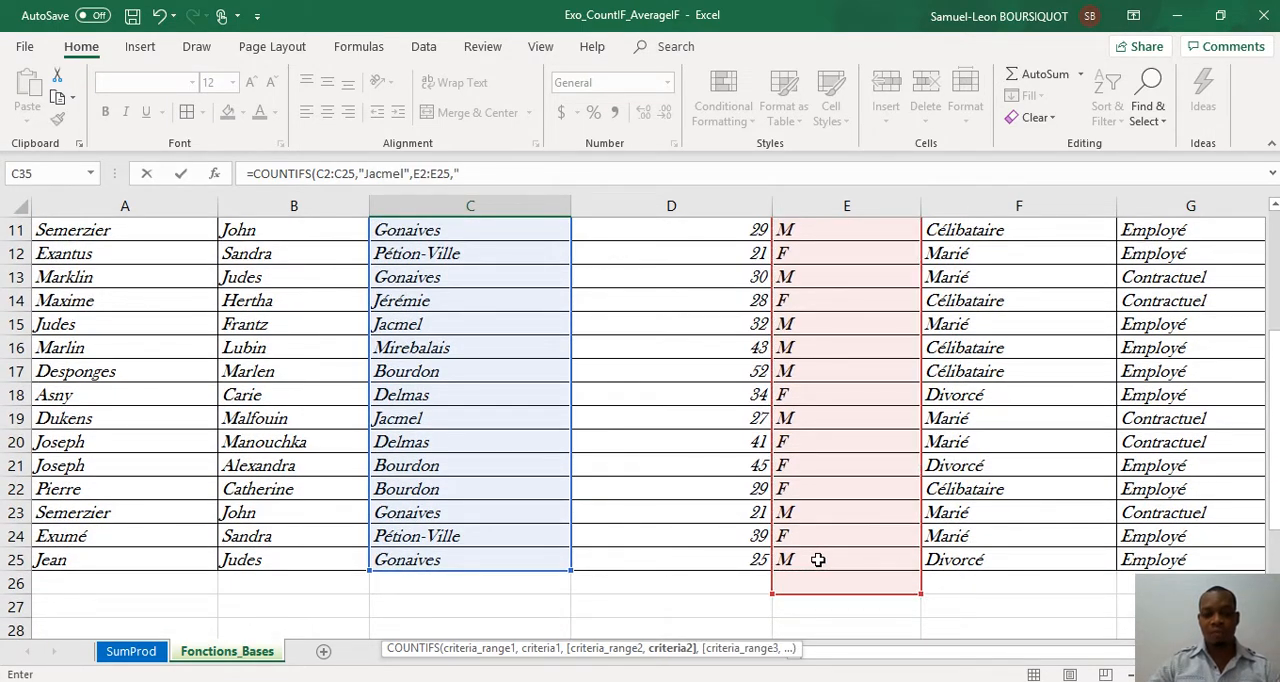
type("F")
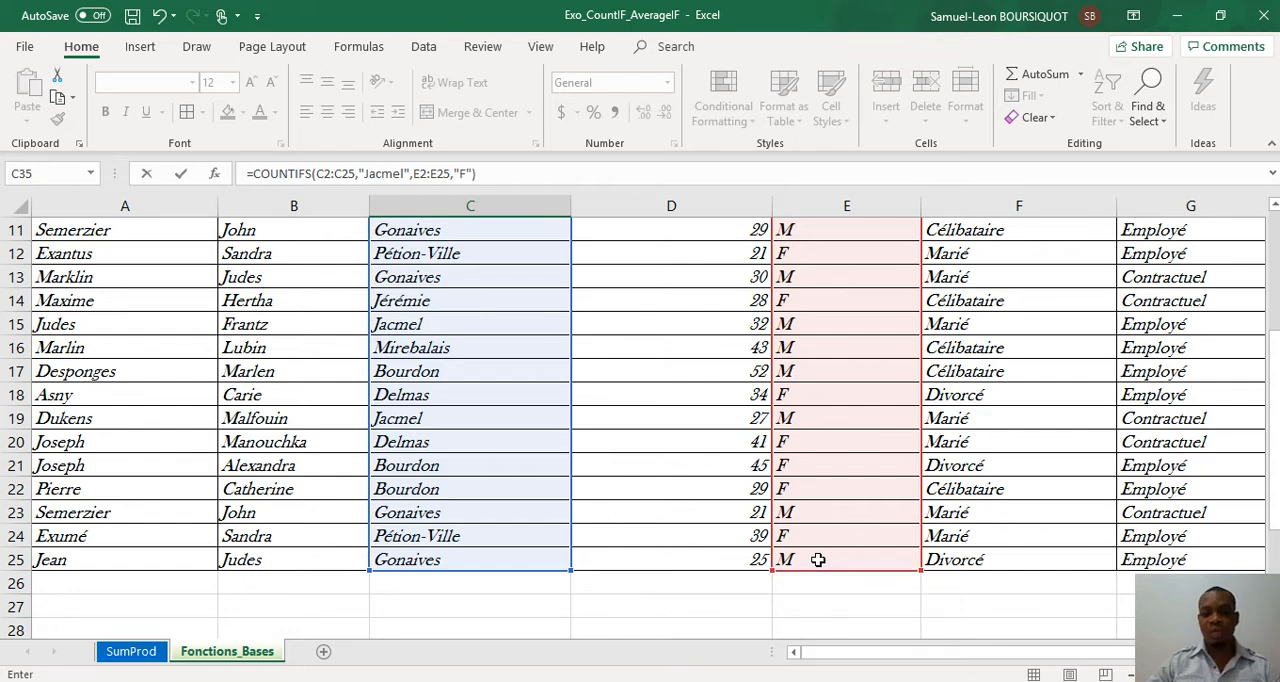
type("\")")
key("Return")
key("Up")
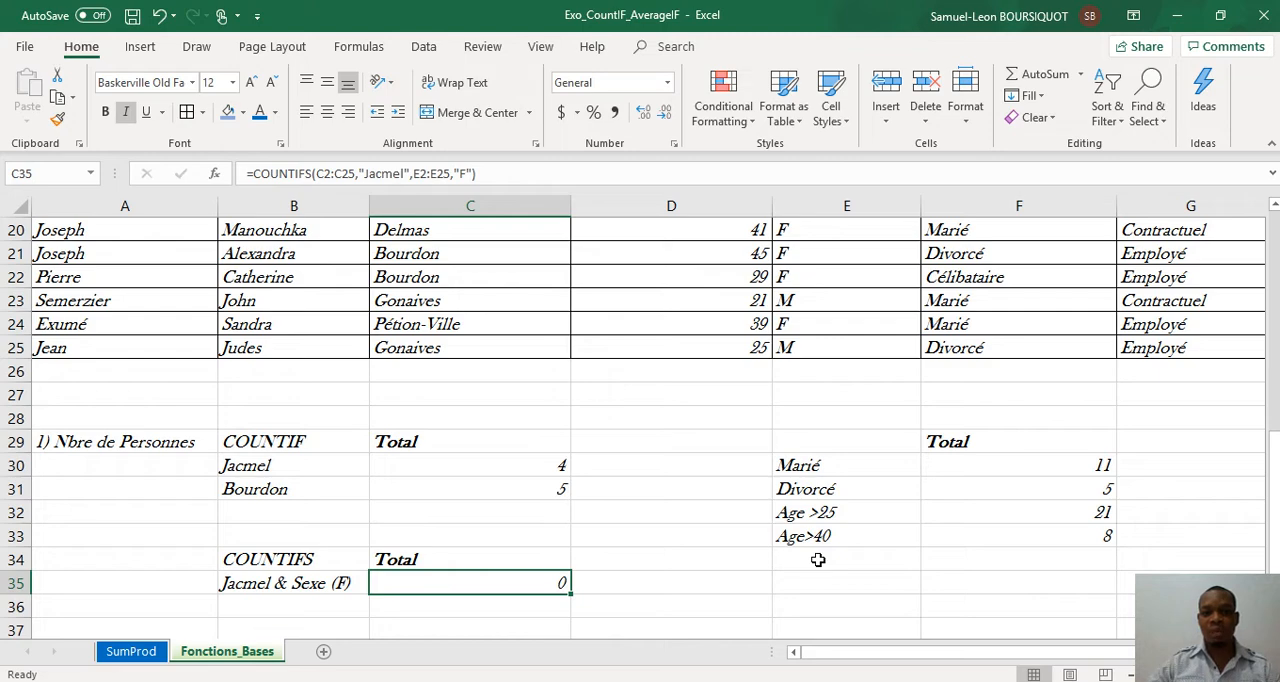
Step: Change the city in C20, for the 41-year-old woman in row 20, to Jacmel
key("Up")
key("Up")
key("Up")
key("Up")
key("Up")
key("Up")
key("Up")
key("Up")
key("Up")
key("Up")
key("Up")
key("Up")
key("Up")
key("Up")
key("Up")
key("Up")
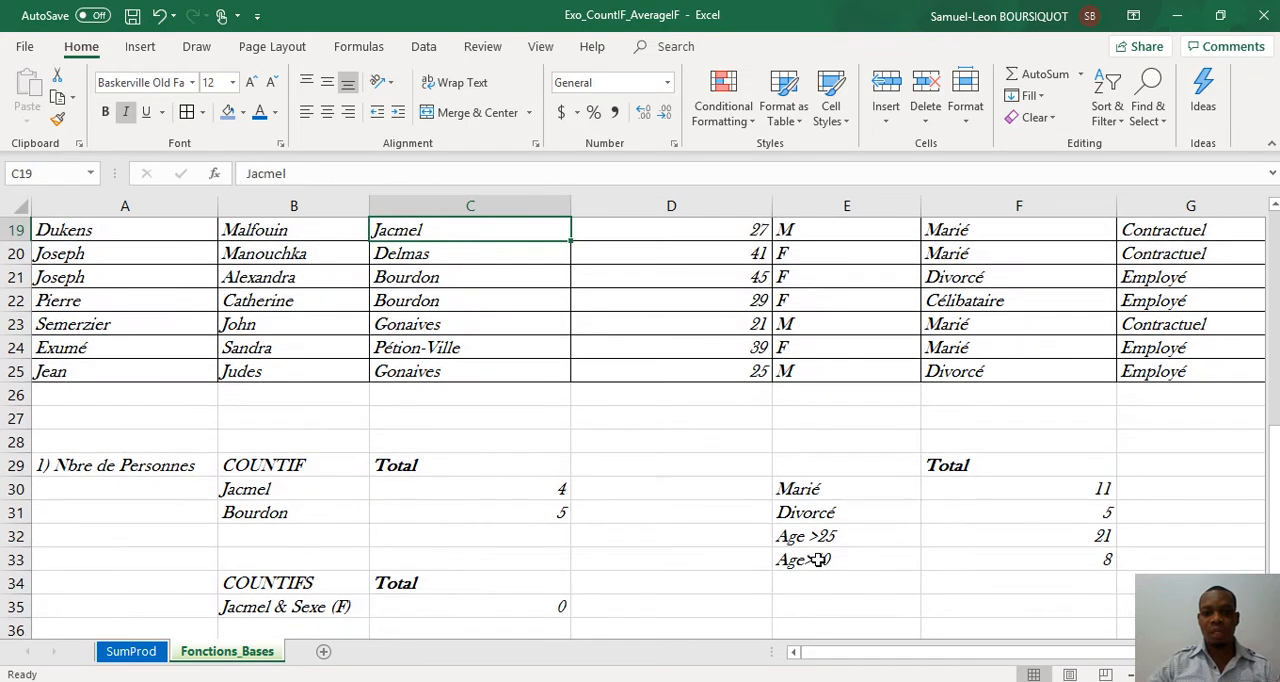
key("Down")
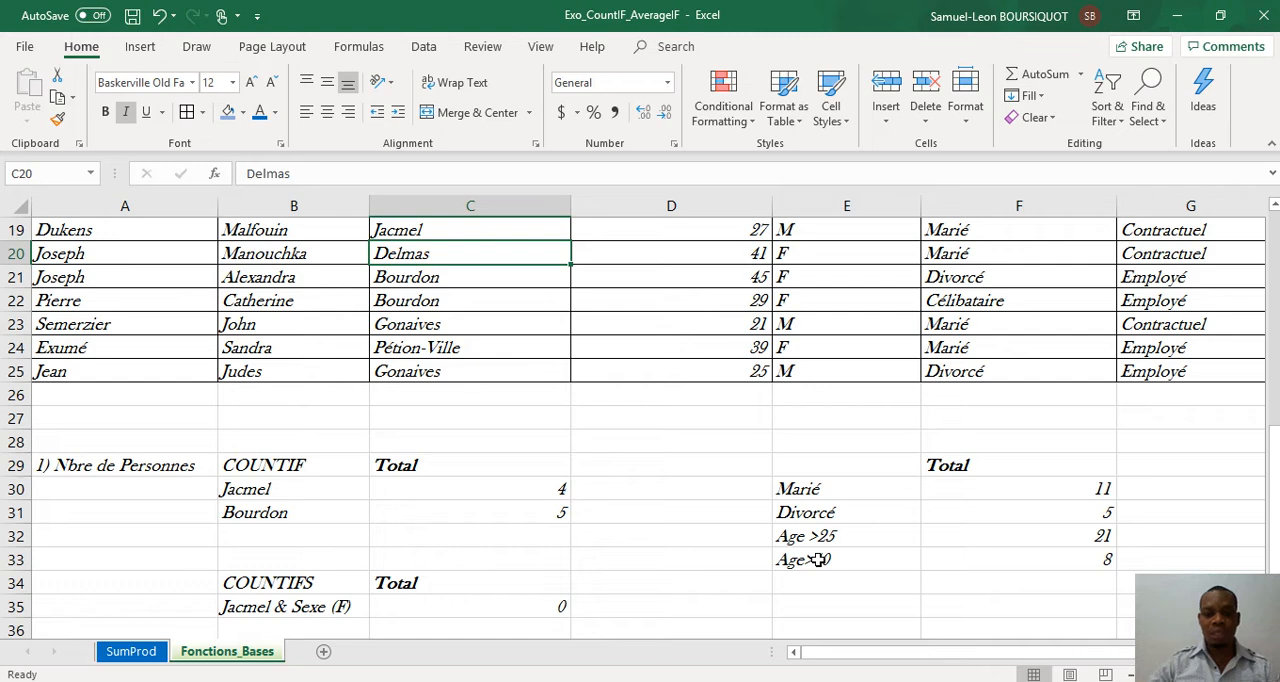
key("BackSpace")
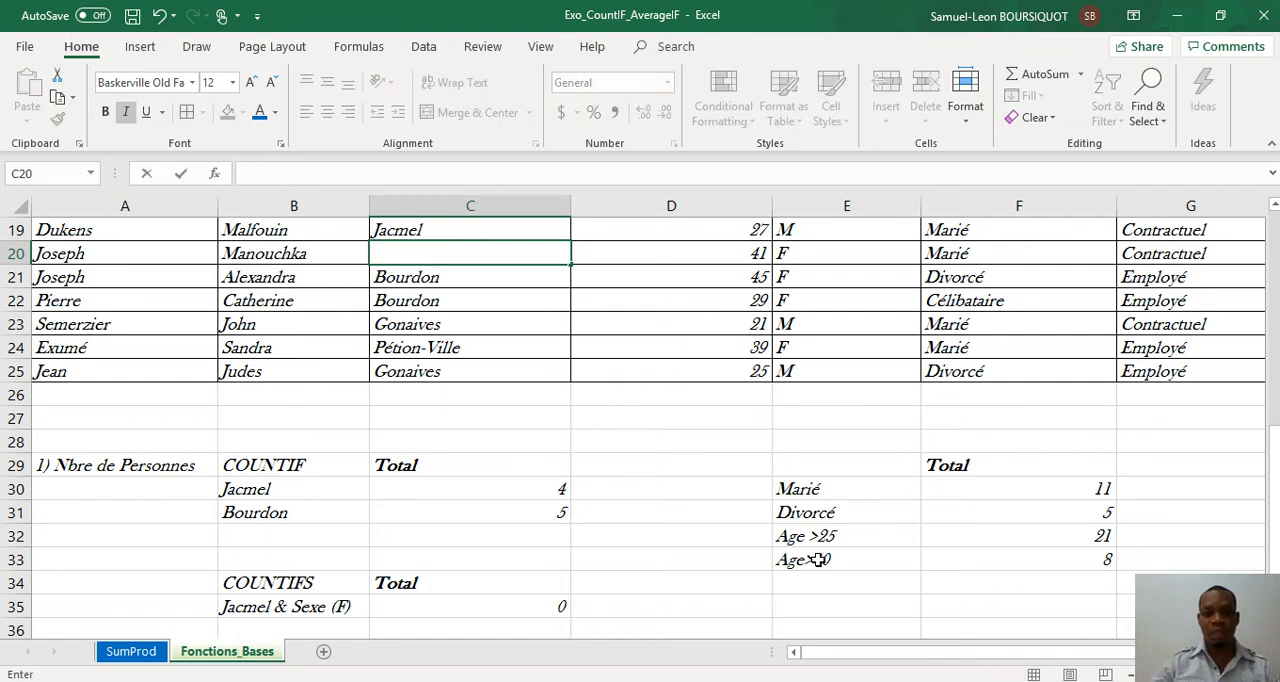
type("Jacmel")
key("Return")
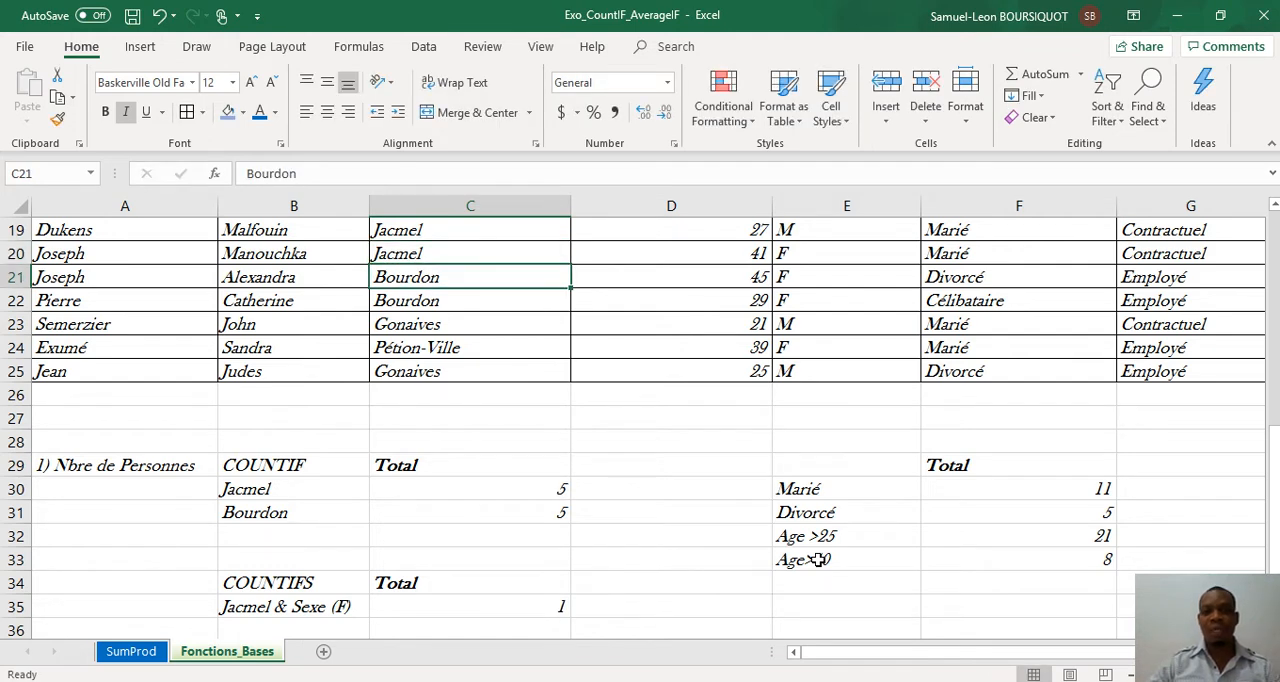
Step: Check the COUNTIFS result in C35 and review the Ville column of the table against the city totals
key("Down")
key("Down")
key("Down")
key("Down")
key("Down")
key("Down")
key("Down")
key("Down")
key("Down")
key("Down")
key("Down")
key("Down")
key("Down")
key("Down")
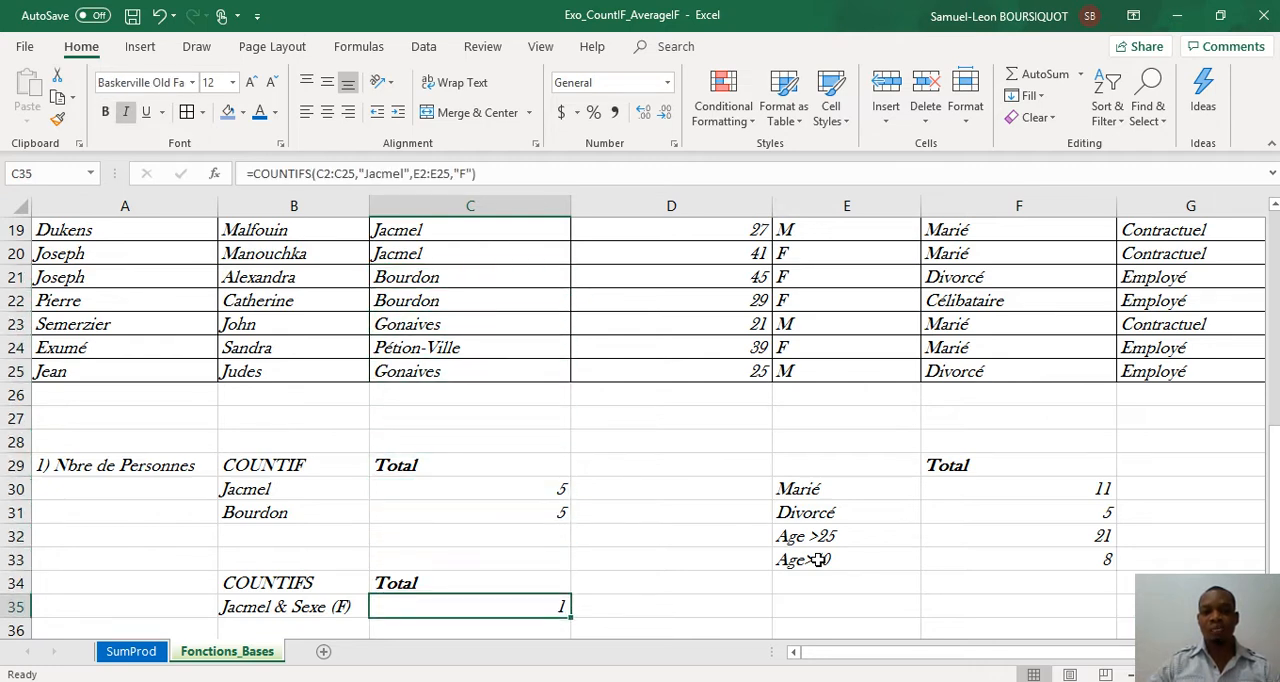
key("Up")
key("Up")
key("Up")
key("Up")
key("Down")
key("Down")
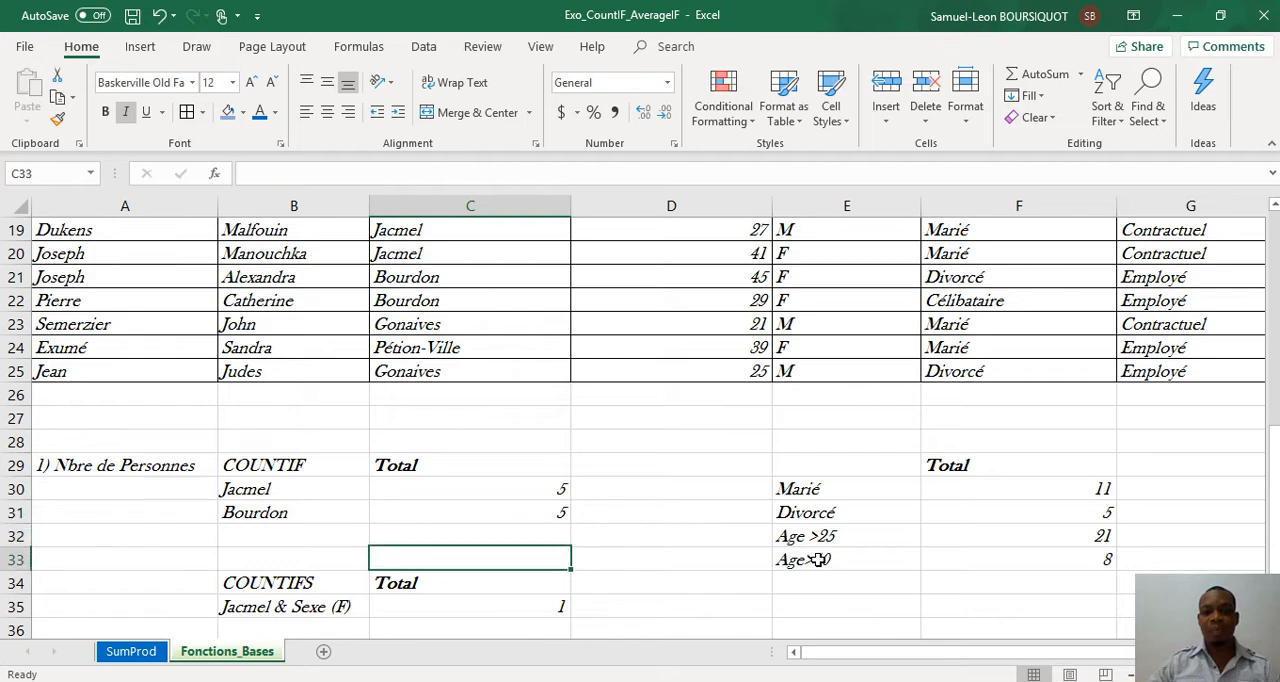
key("Up")
key("Up")
key("Up")
key("Up")
key("Up")
key("Up")
key("Up")
key("Up")
key("Up")
key("Up")
key("Up")
key("Up")
key("Up")
key("Up")
key("Up")
key("Up")
key("Up")
key("Up")
key("Up")
key("Up")
key("Up")
key("Up")
key("Up")
key("Up")
key("Up")
key("Up")
key("Up")
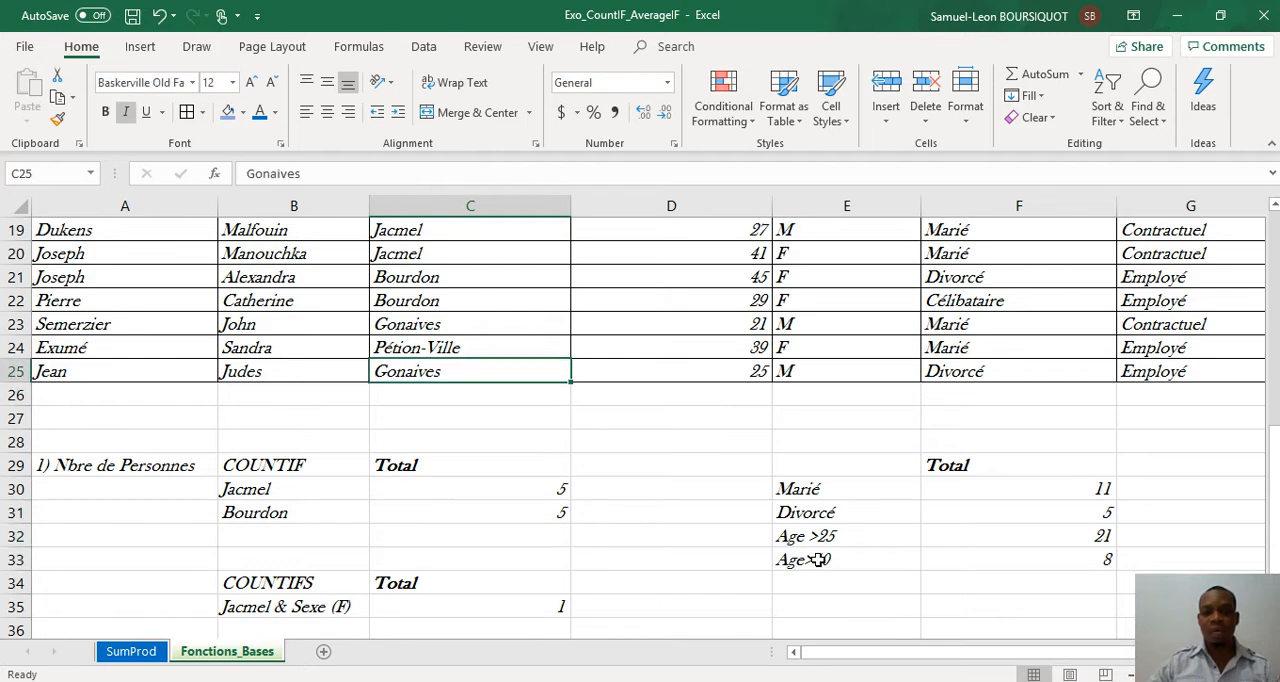
key("Down")
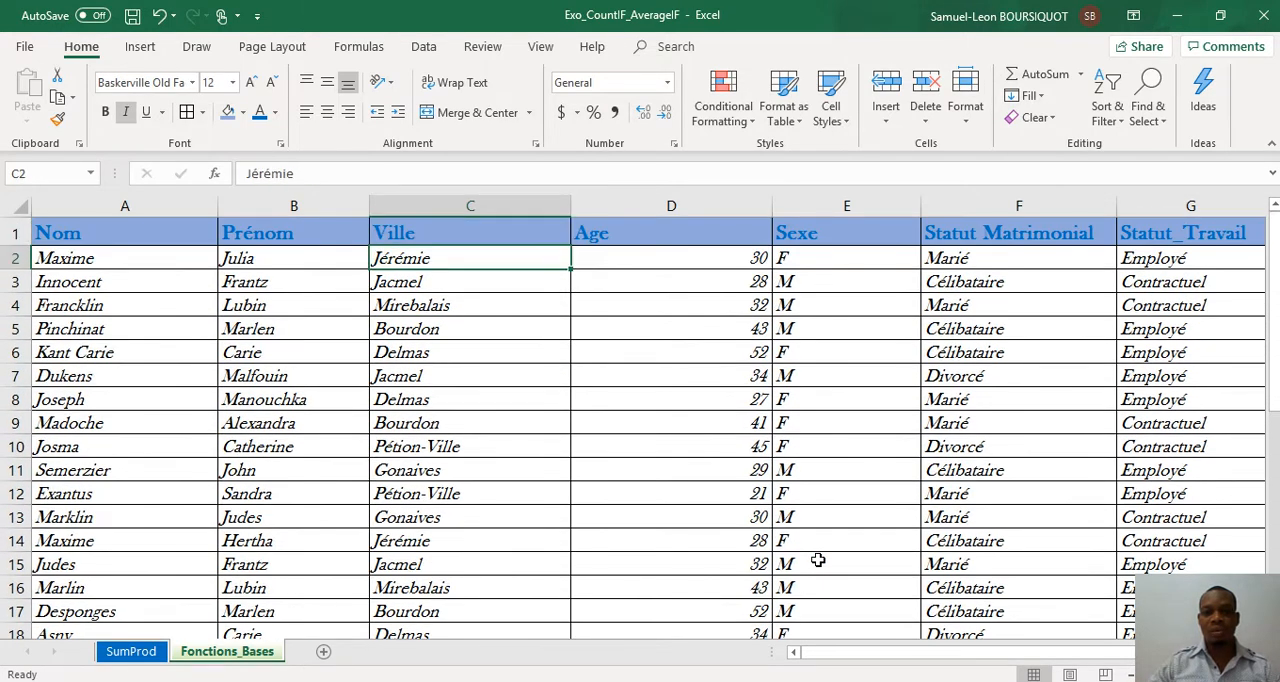
key("Down")
key("Down")
key("Down")
key("Down")
key("Down")
key("Down")
key("Down")
key("Down")
key("Down")
key("Down")
key("Down")
key("Down")
key("Down")
key("Down")
key("Down")
key("Down")
key("Down")
key("Down")
key("Down")
key("Down")
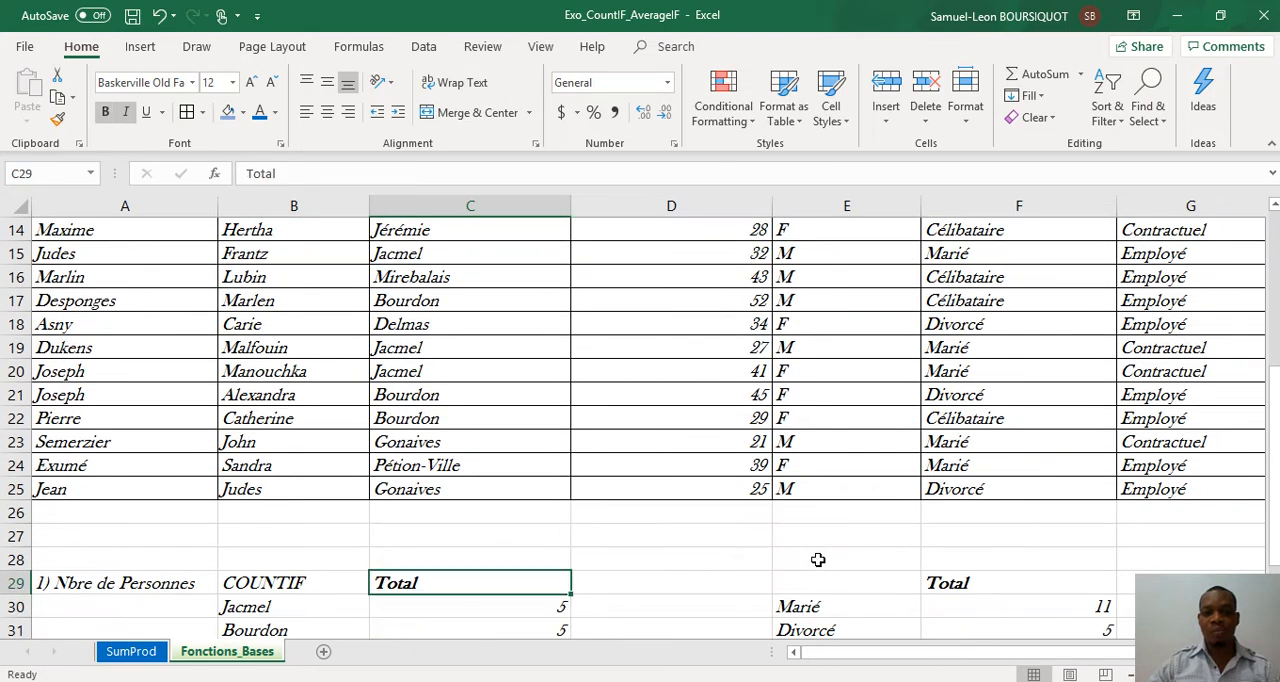
key("Down")
key("Down")
key("Down")
key("Down")
key("Down")
key("Down")
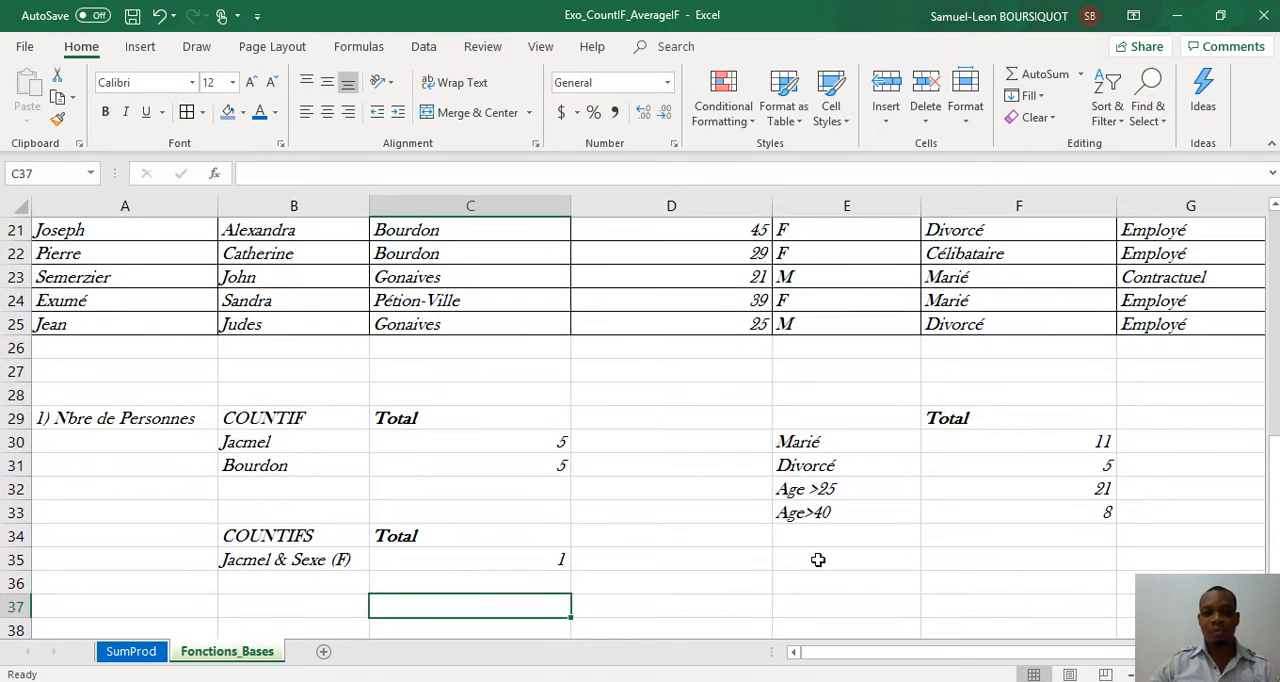
Step: Copy the combined criterion label from B35 to B36 and change it to Jacmel & Sexe (M)
key("Left")
key("Up")
key("Up")
key("ctrl+c")
key("Down")
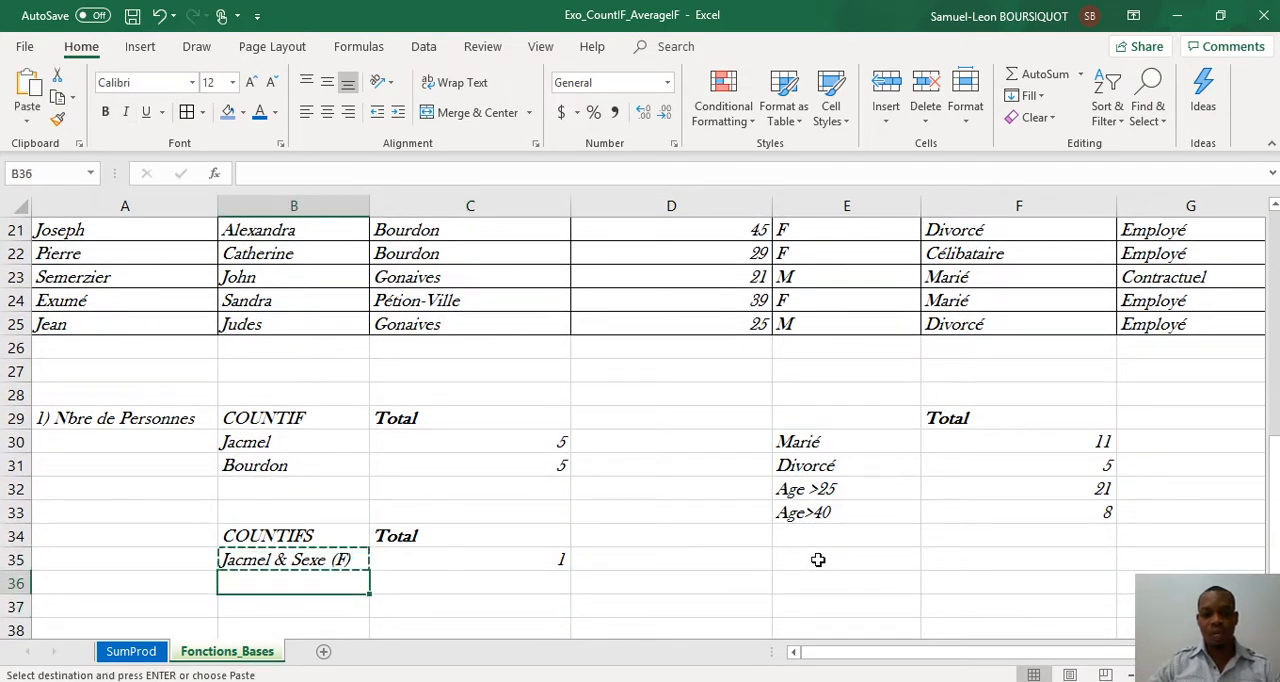
key("ctrl+v")
key("Down")
key("Up")
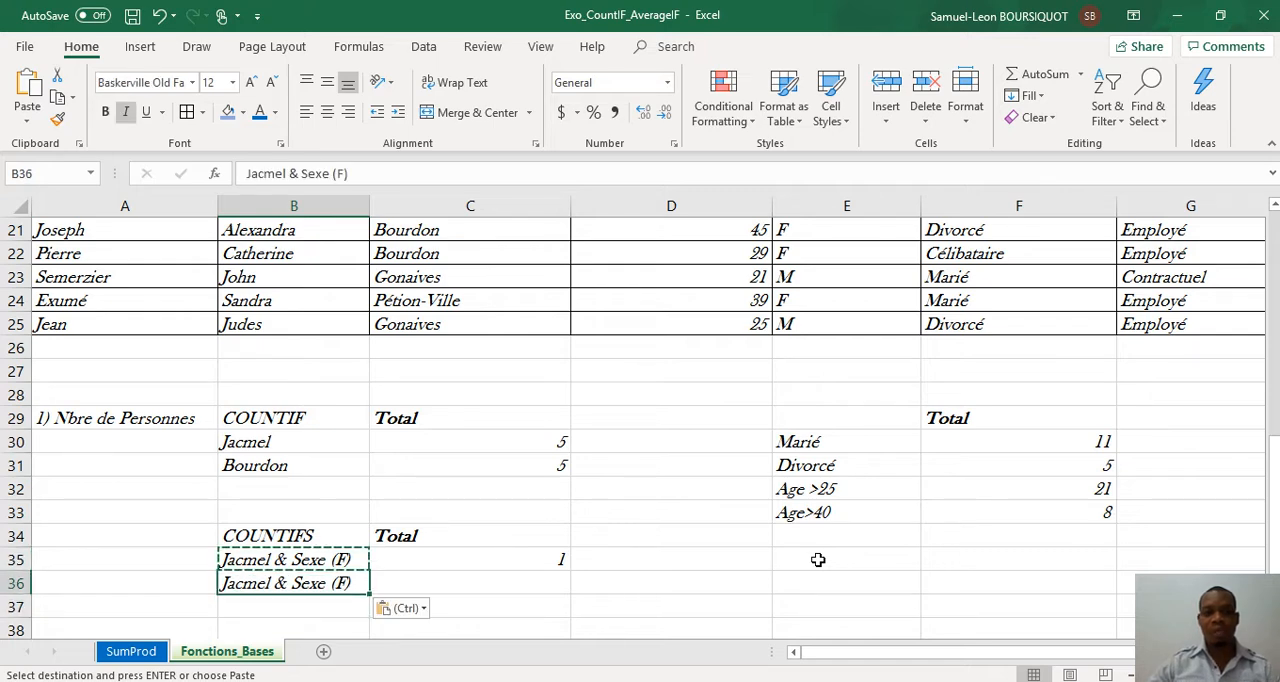
left_click(342, 173)
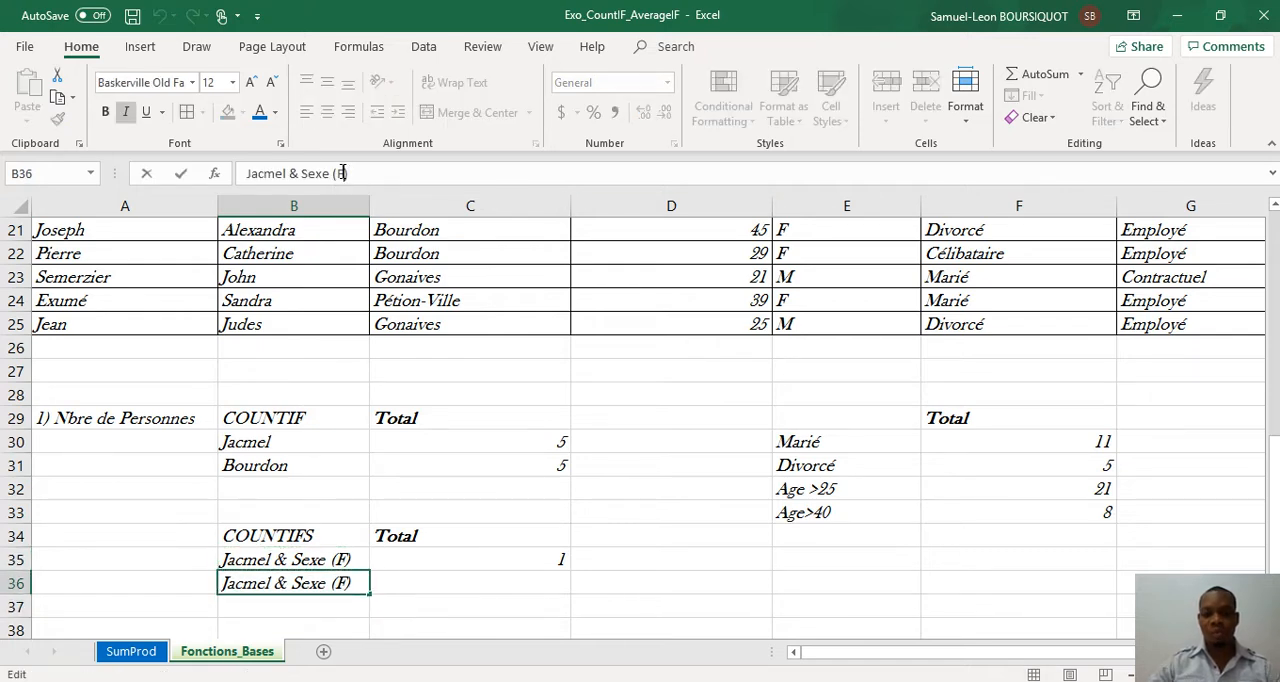
key("BackSpace")
type("M")
key("Return")
Step: Count the men living in Jacmel by entering =COUNTIFS(C2:C25,"Jacmel",E2:E25,"M") in C36
key("Right")
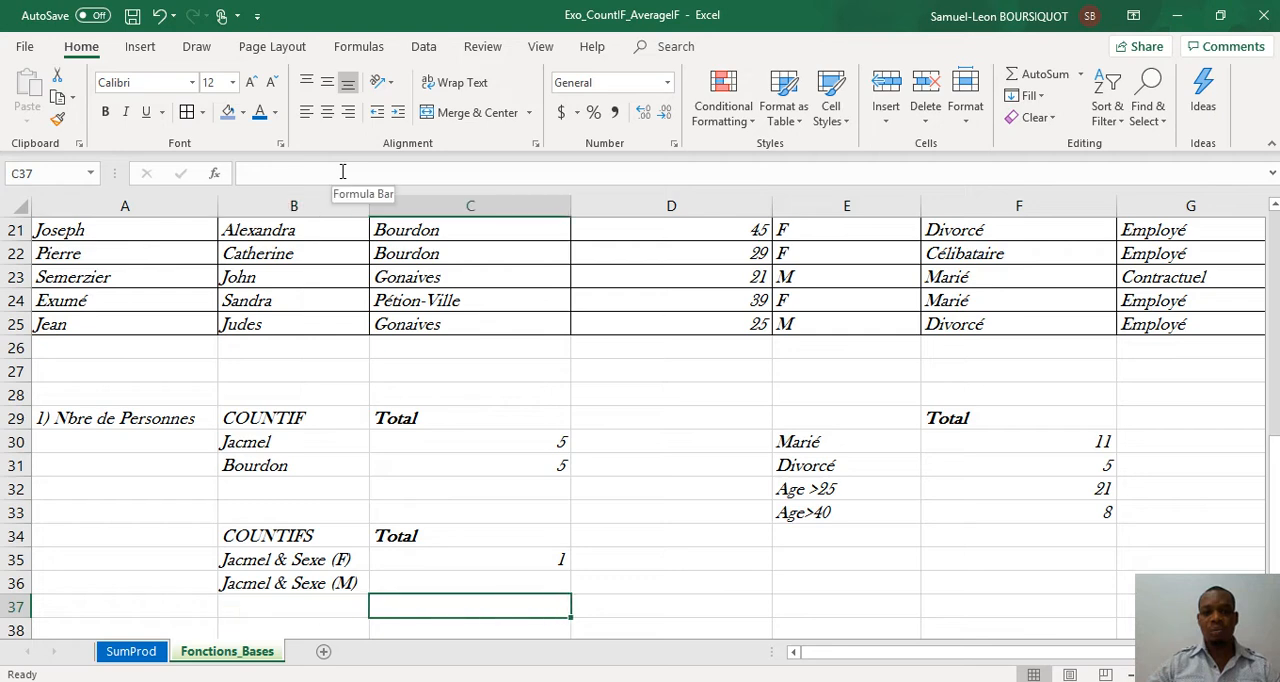
key("Up")
type("=-")
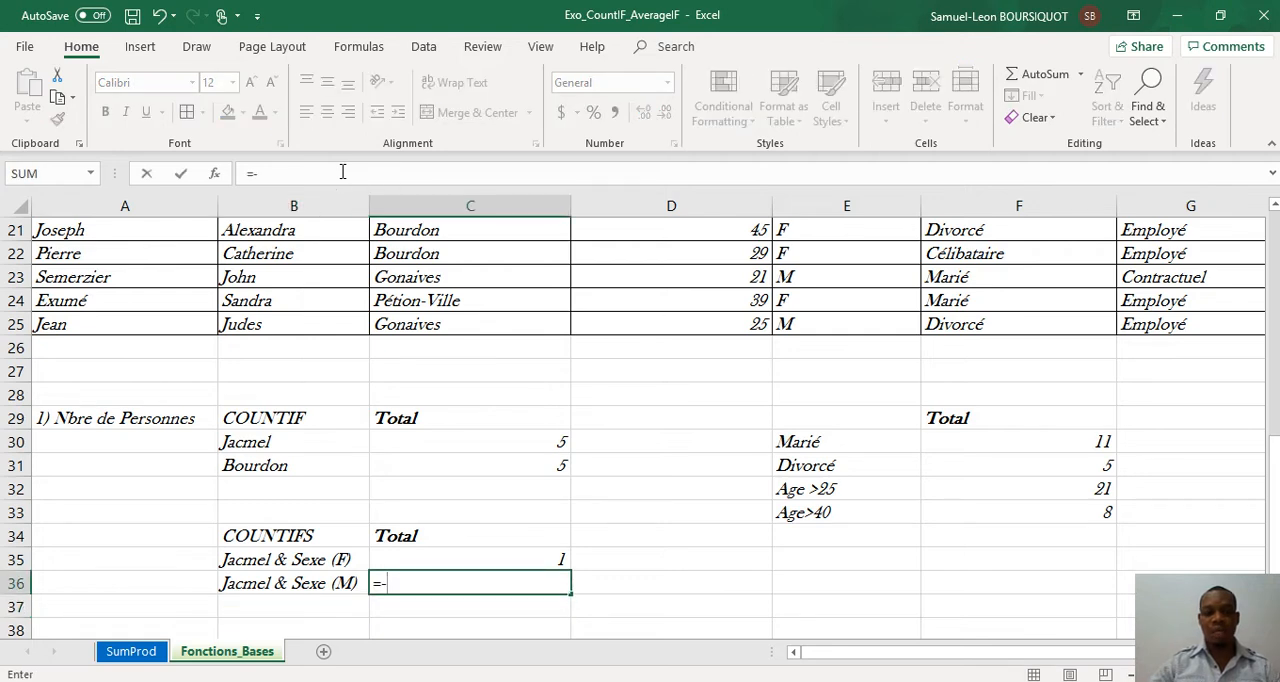
type("cou")
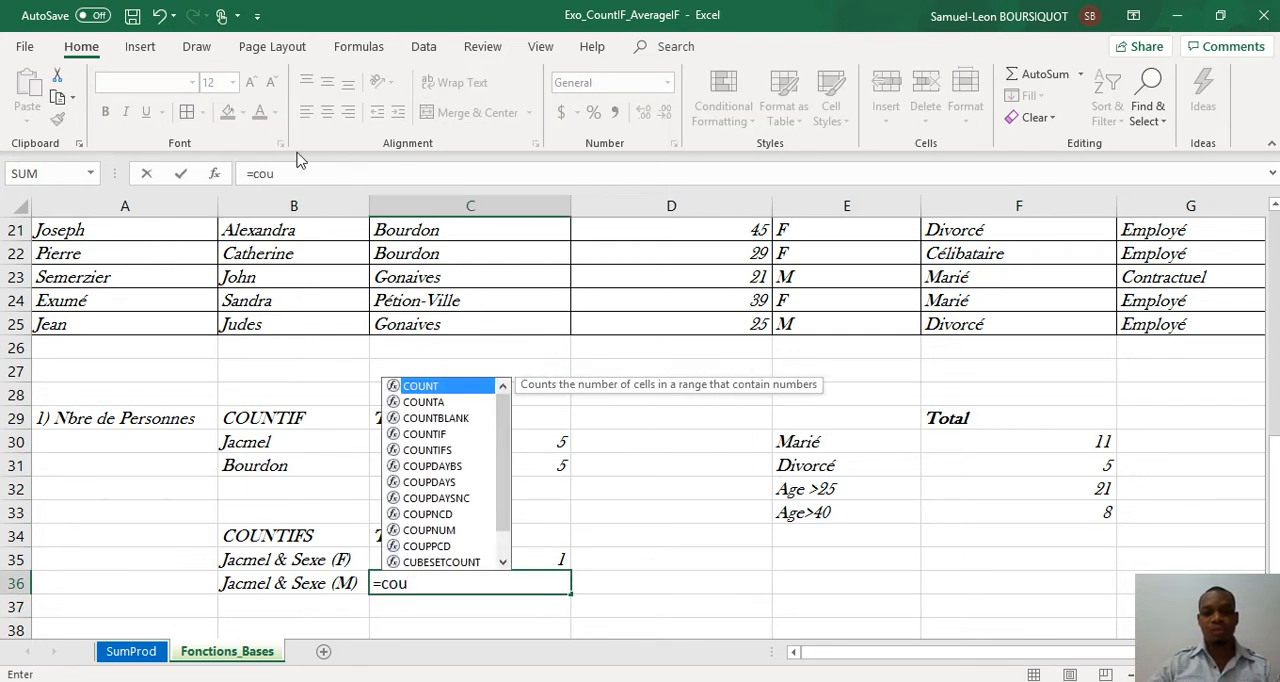
double_click(451, 450)
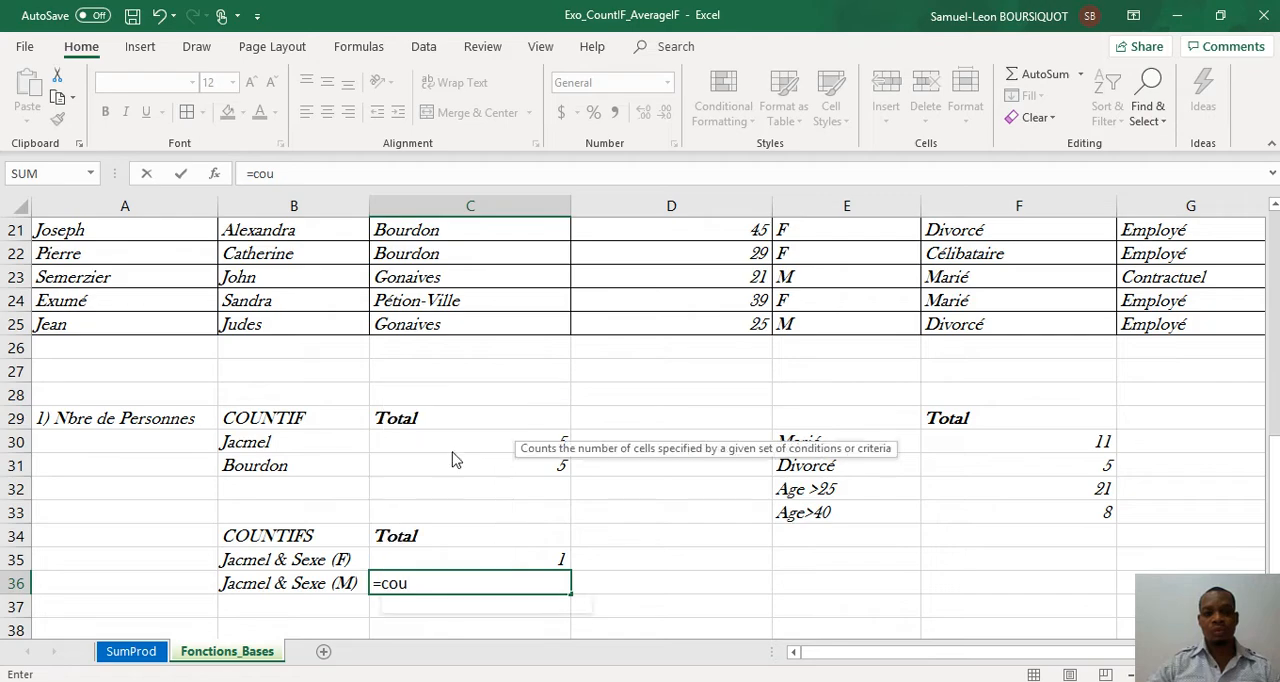
left_click(450, 324)
left_click_drag(450, 324, 438, 258)
type(",\"J")
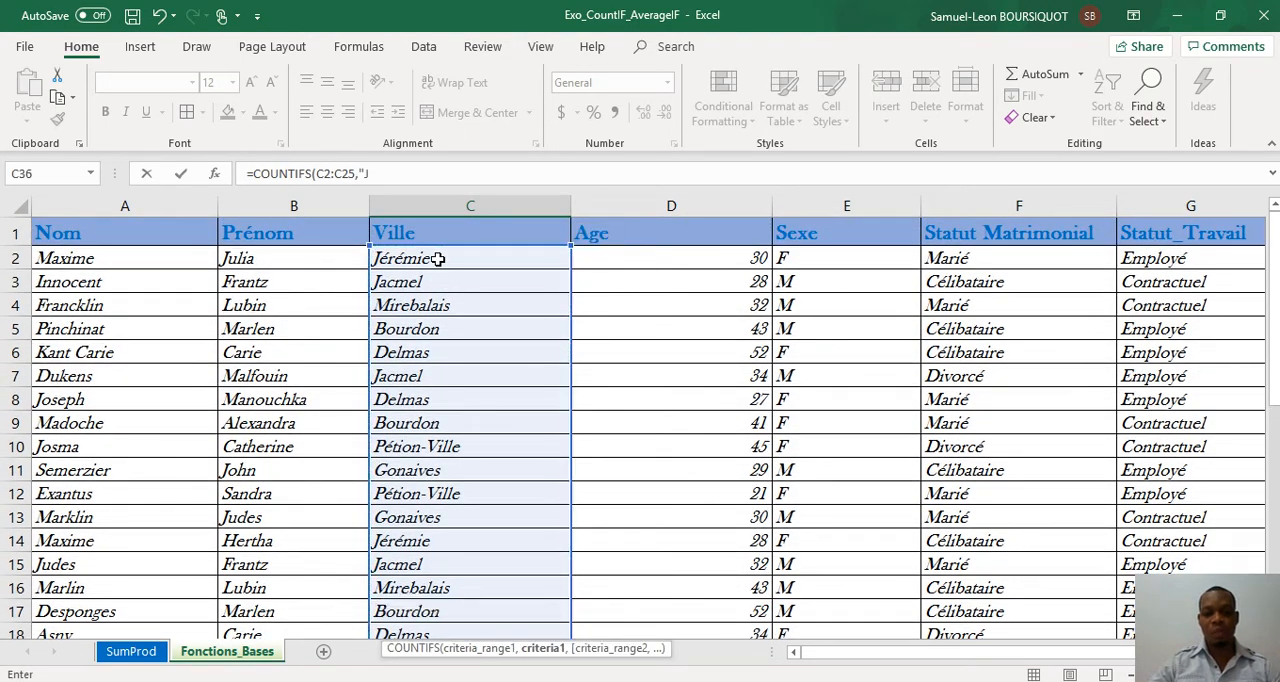
type("acmel\",")
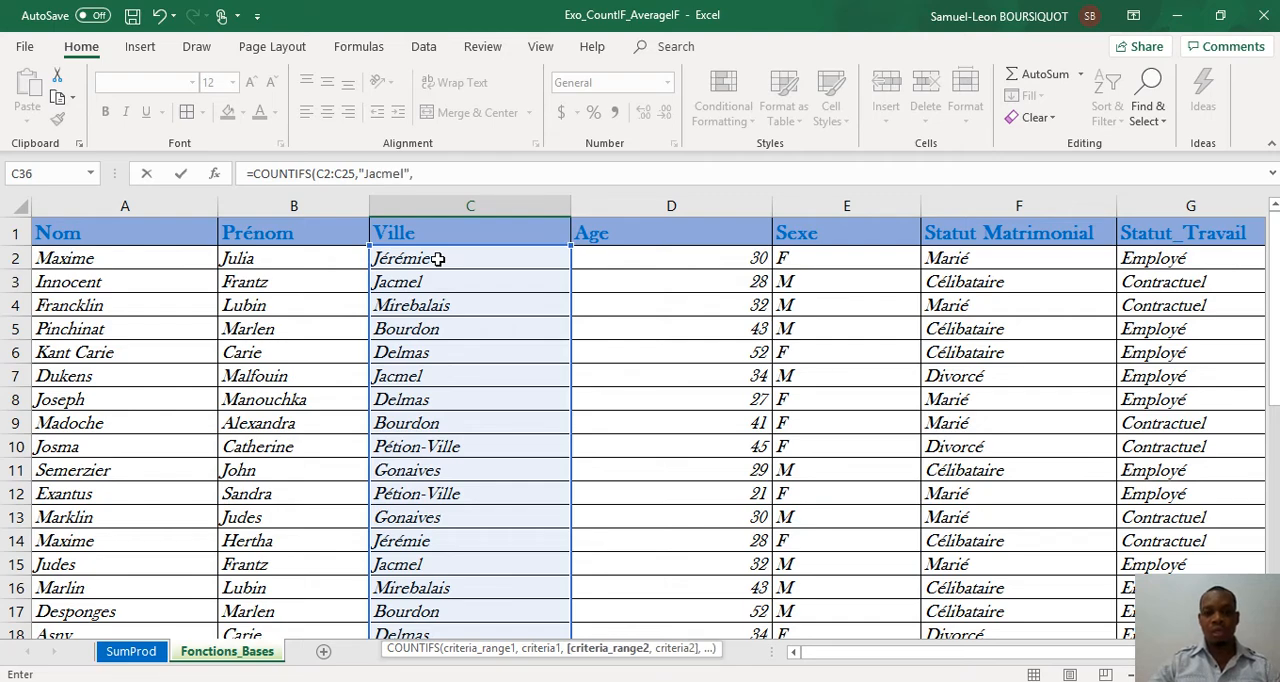
left_click_drag(806, 262, 808, 583)
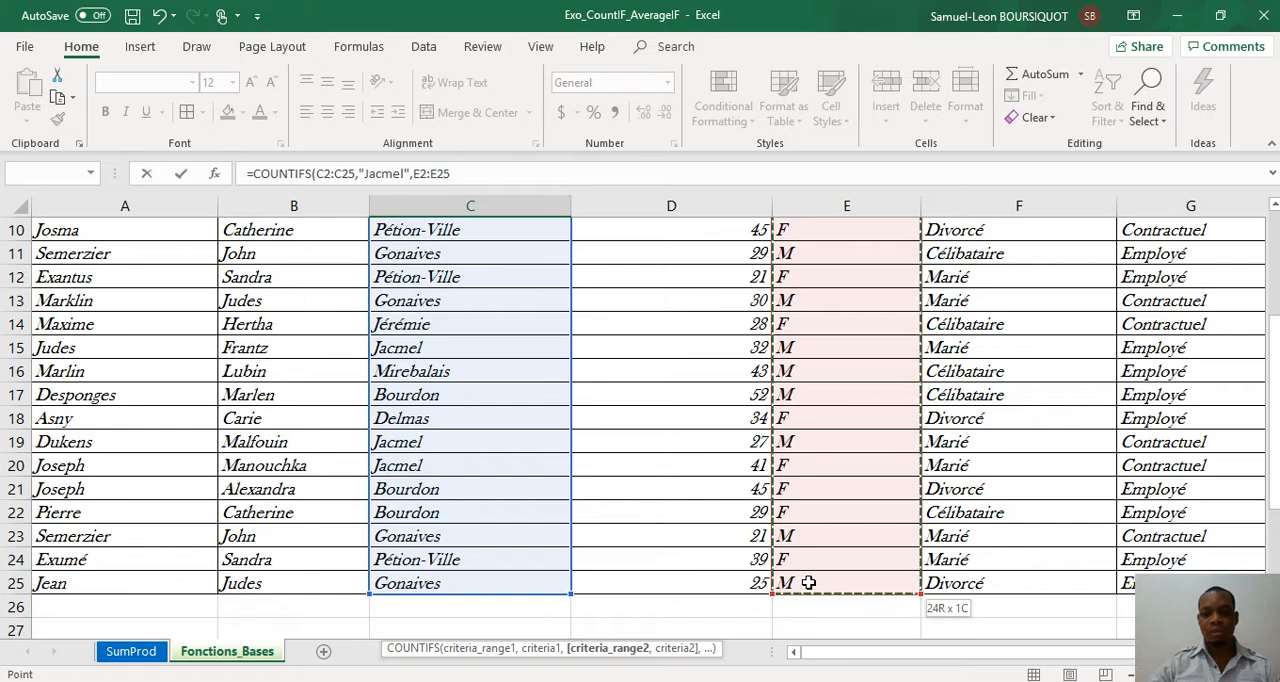
type(",")
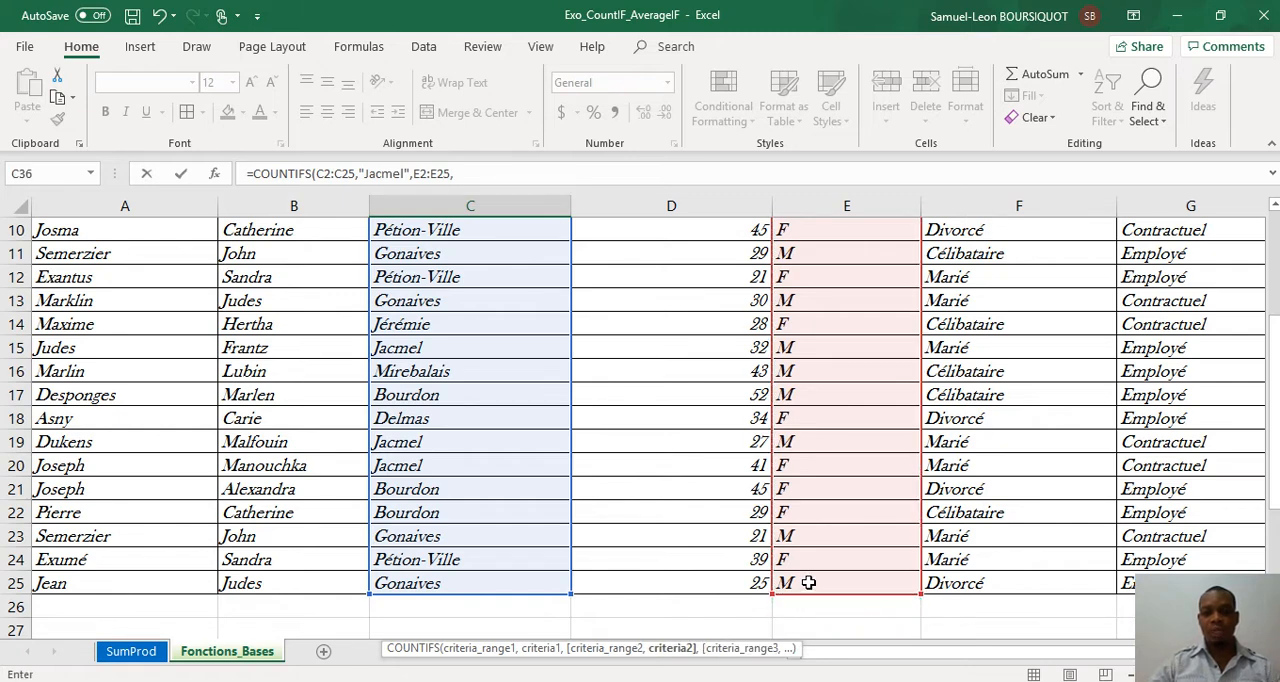
type("\"M\"")
key("Return")
key("Up")
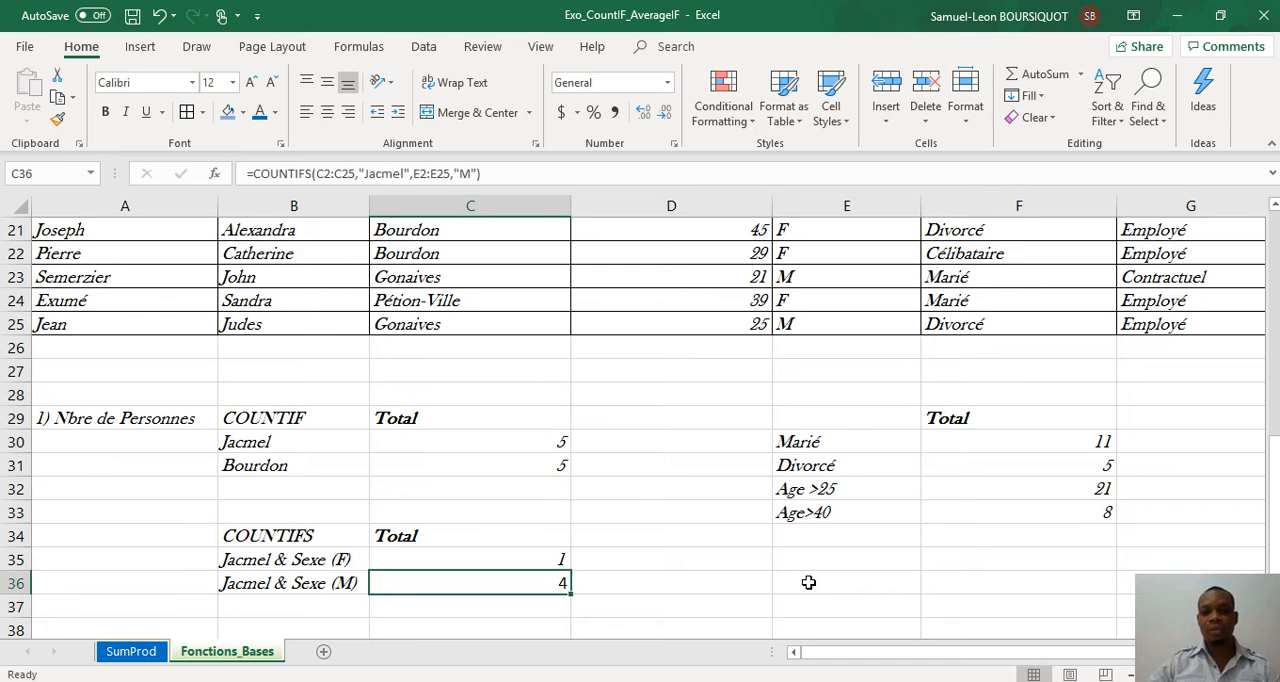
Step: Enter the combined criterion label Age>40 & Employé in B37, below the Jacmel labels
key("Down")
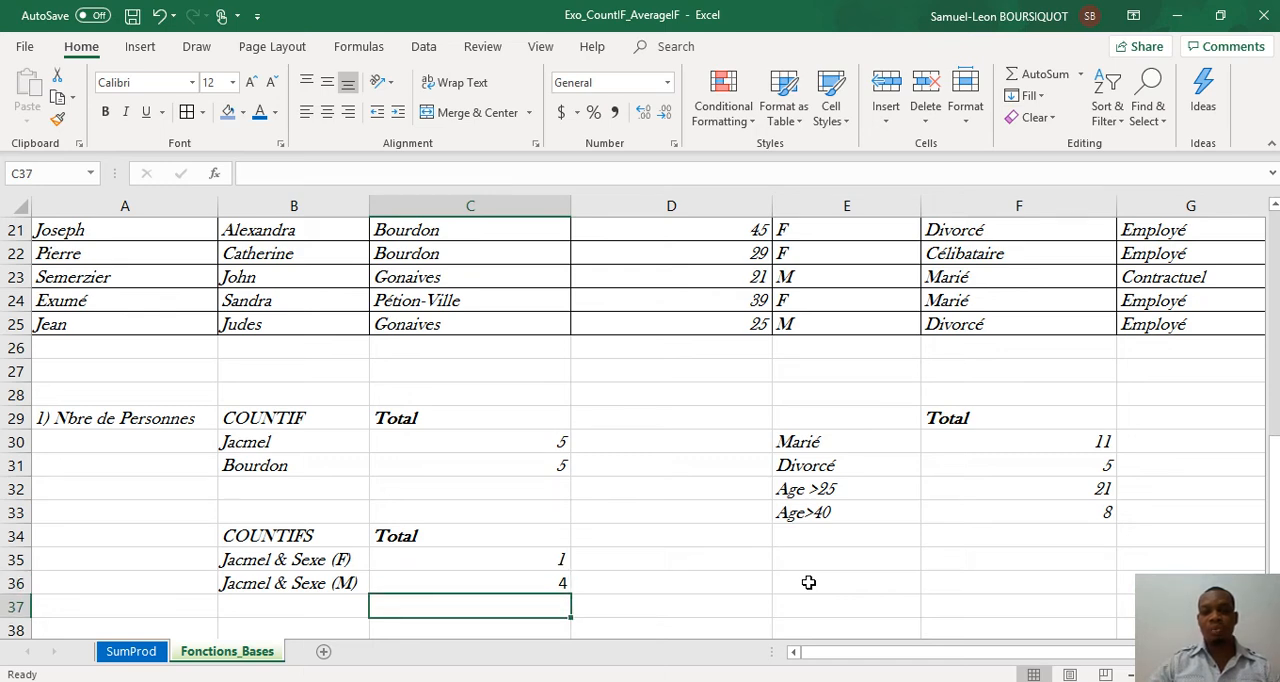
key("Left")
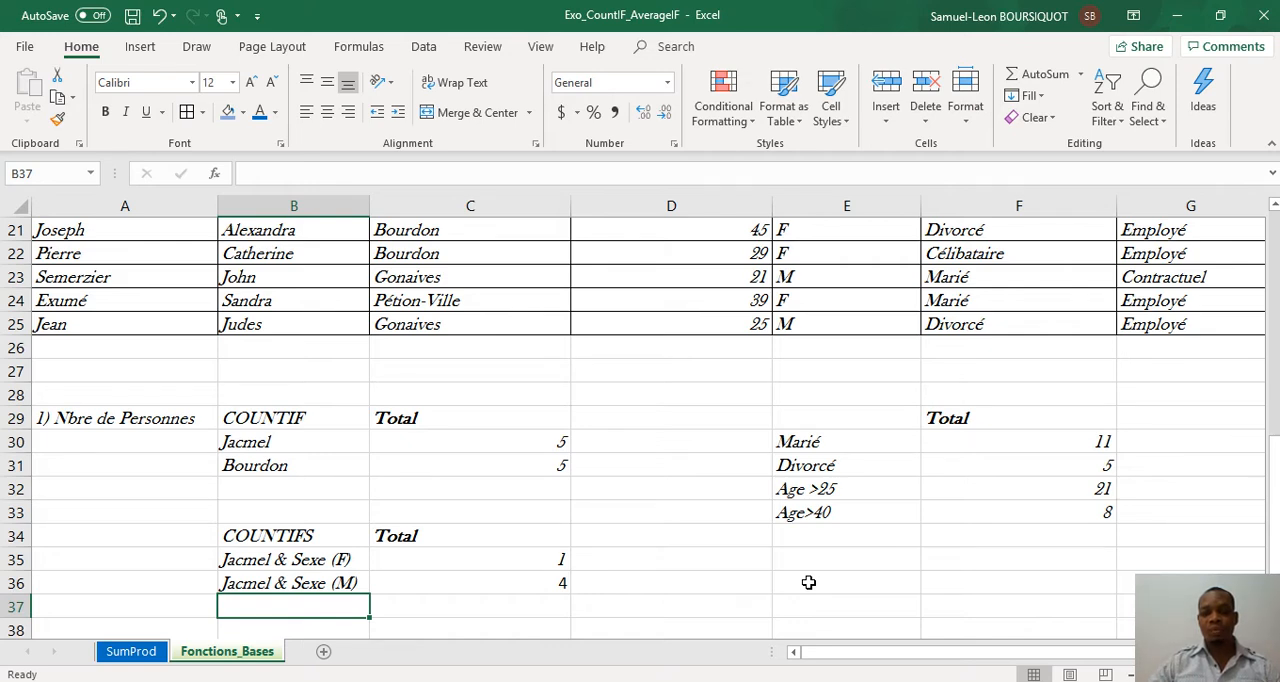
type("Age")
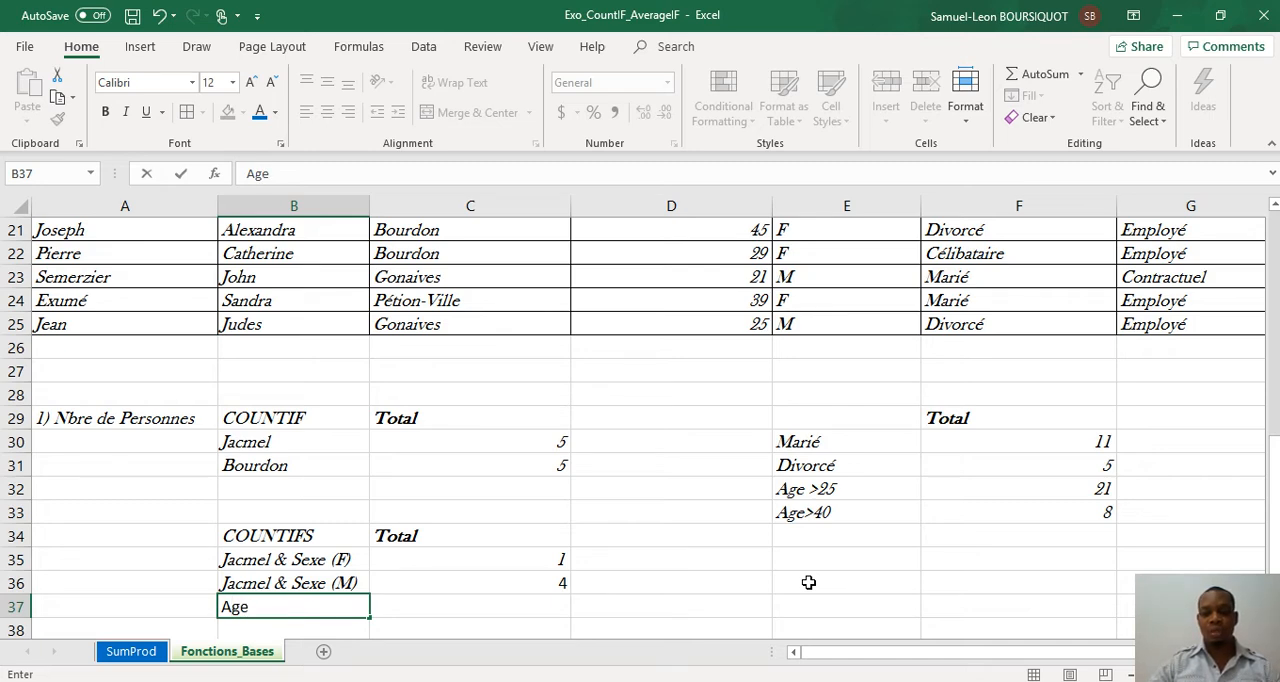
type(">40")
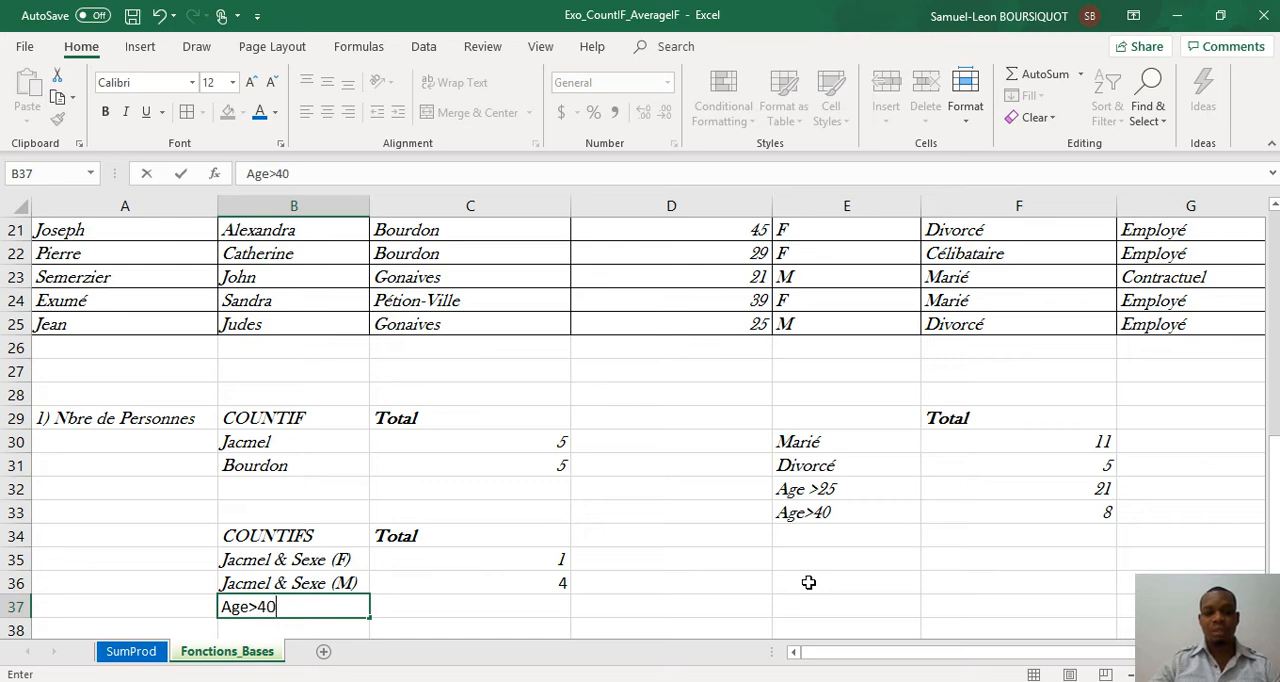
type(" & Employ")
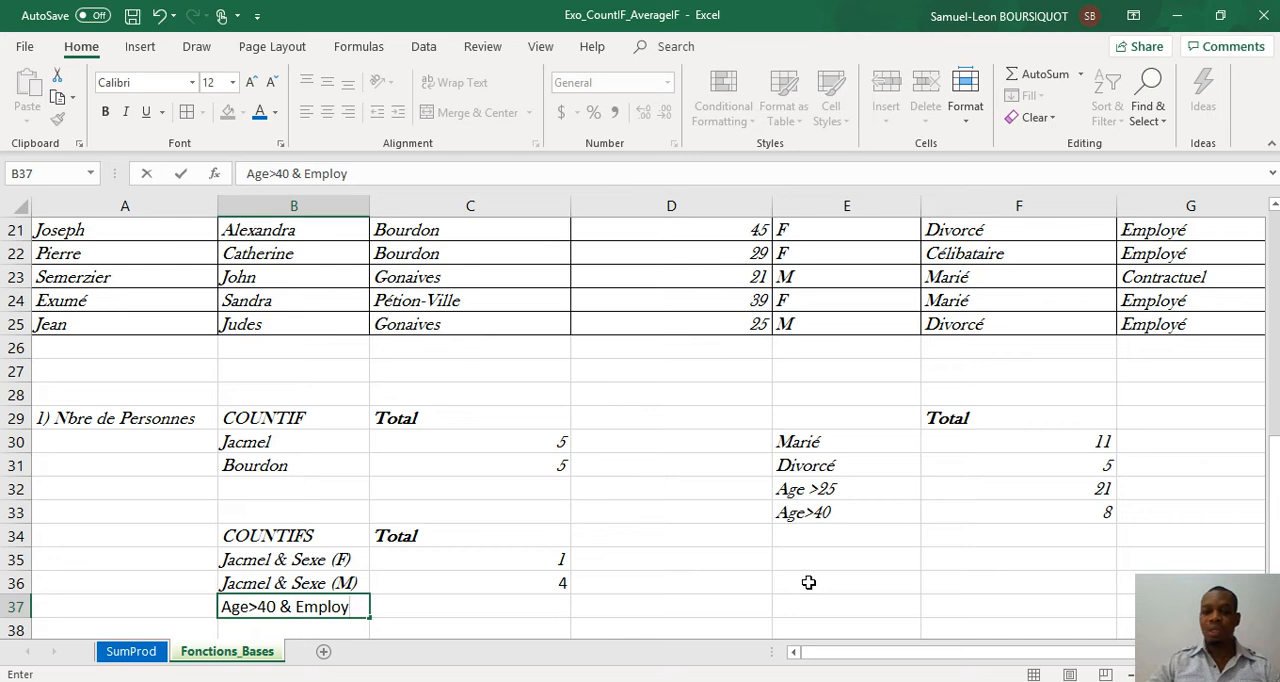
type("é")
key("Tab")
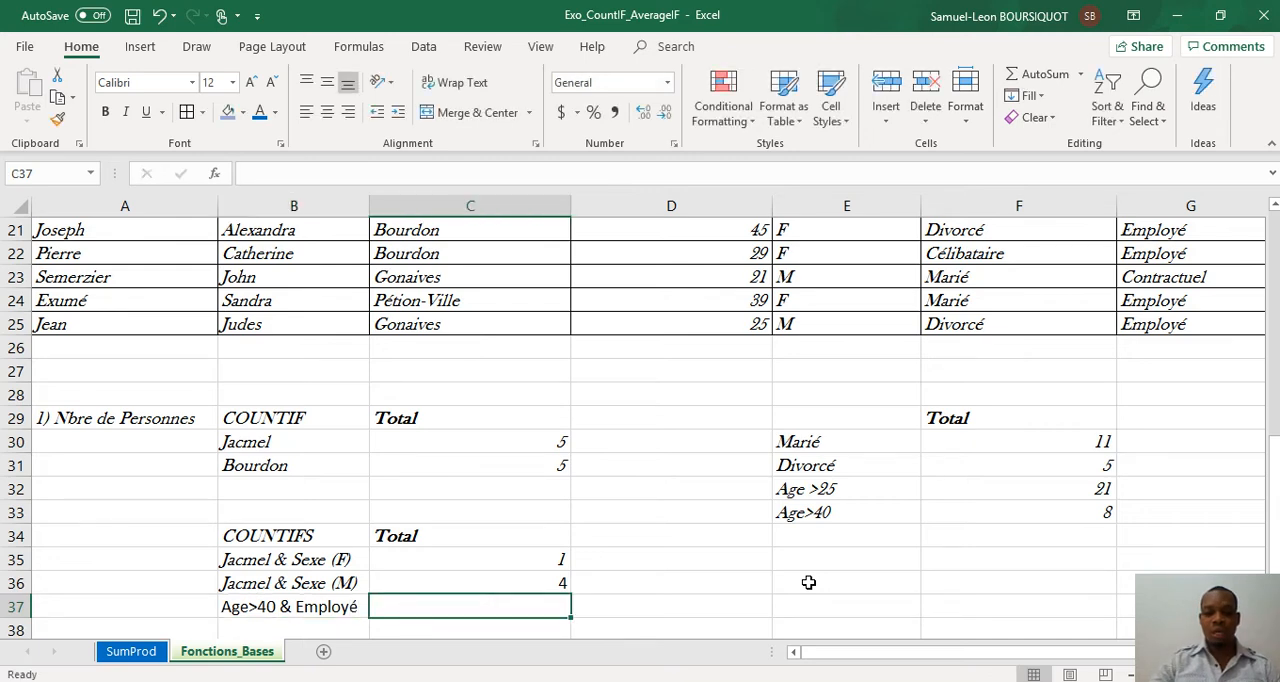
Step: Count the people over 40 with Employé work status by entering =COUNTIFS(D2:D25,">40",G2:G25,"Employé") in C37
type("=coun")
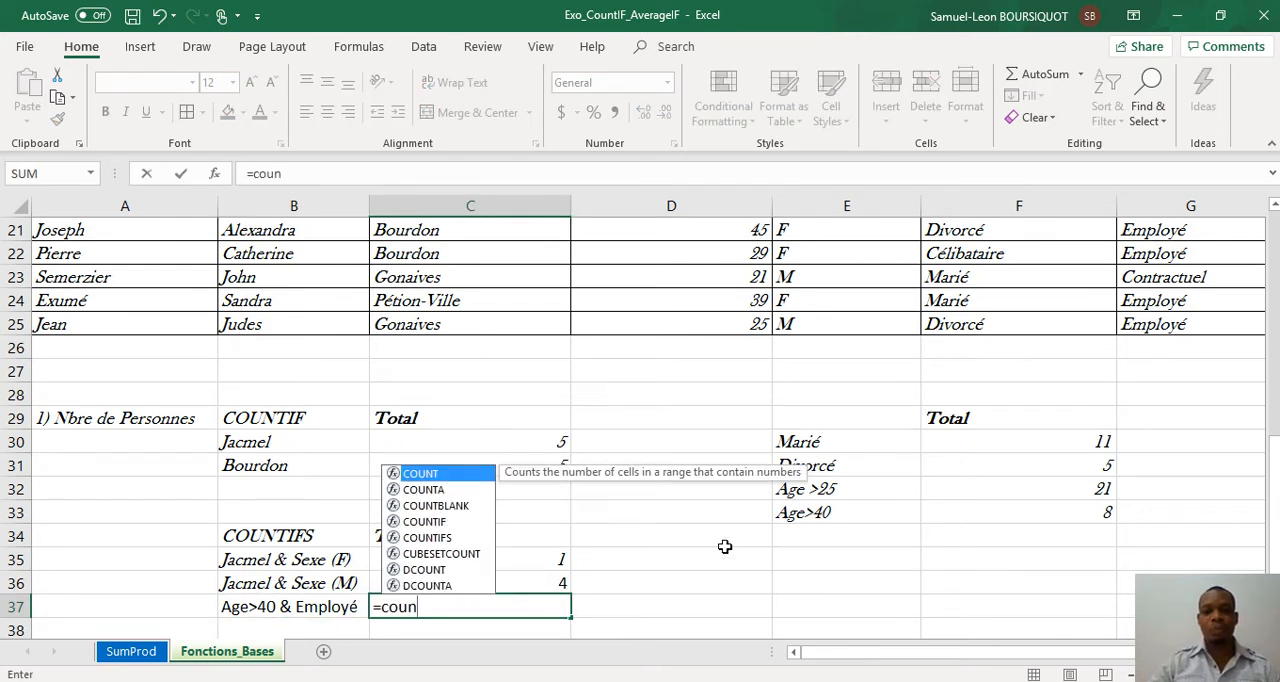
double_click(449, 538)
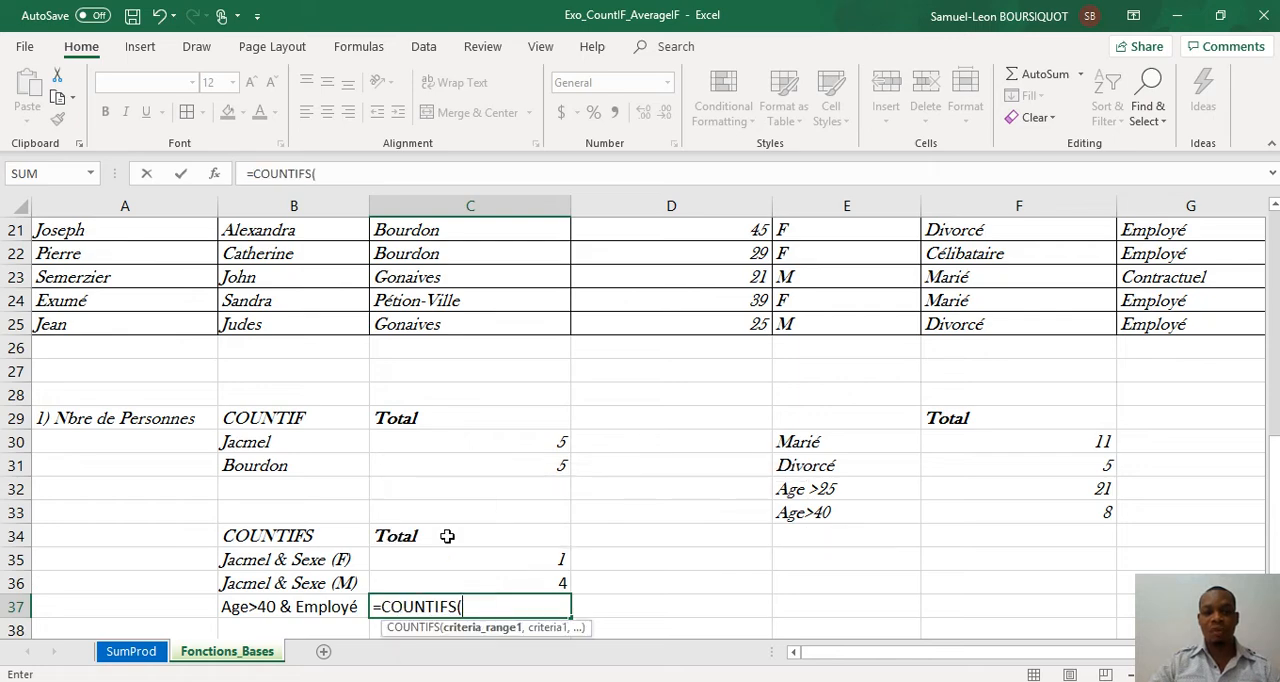
left_click(718, 326)
left_click_drag(718, 326, 698, 260)
type(",")
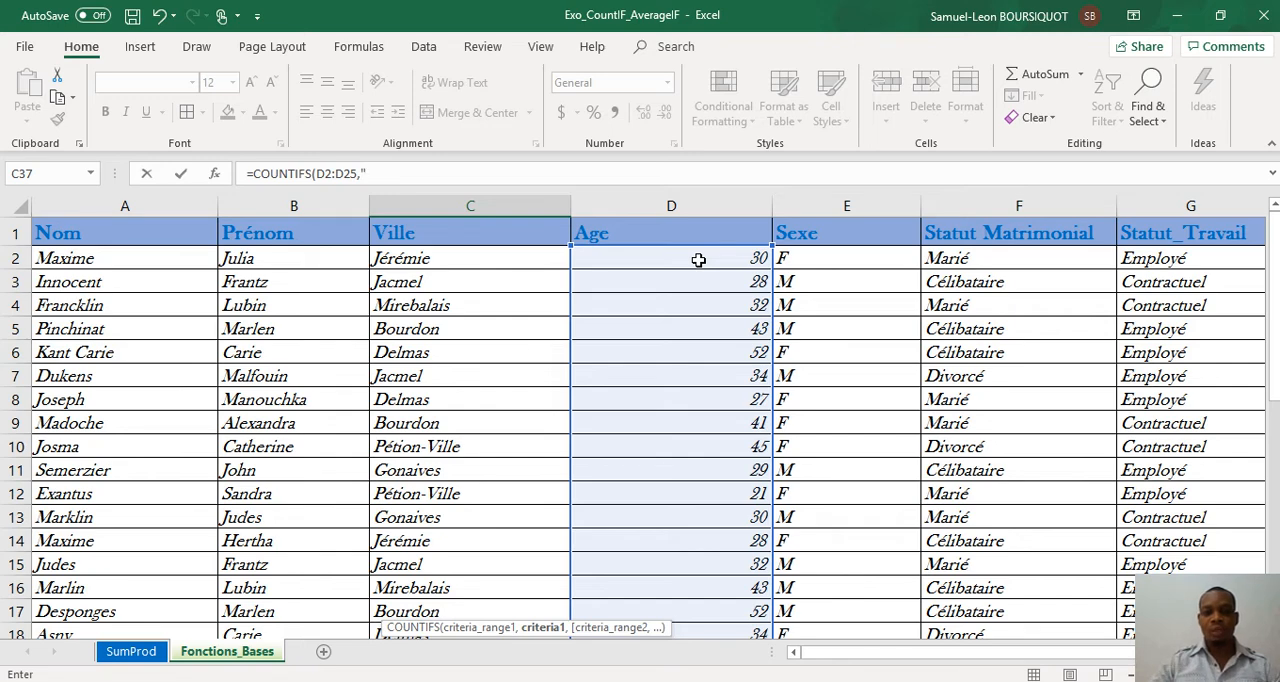
type("\">40")
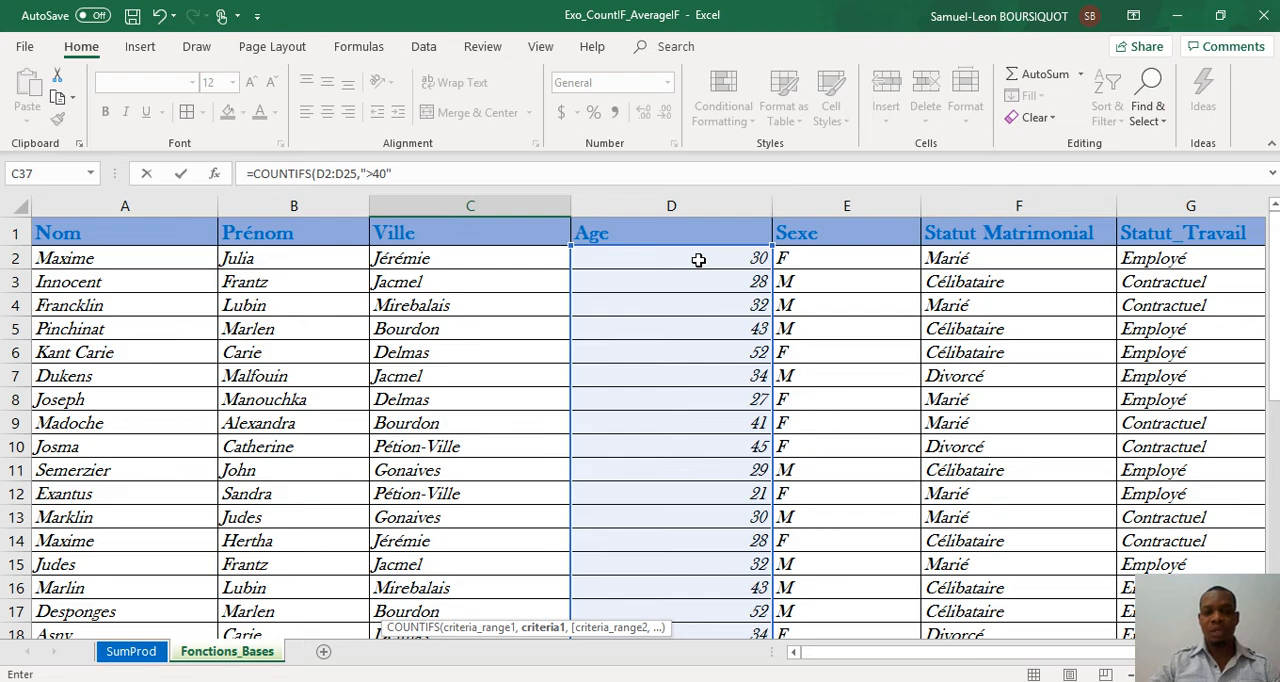
type("\",")
left_click_drag(1175, 262, 1125, 606)
type(",")
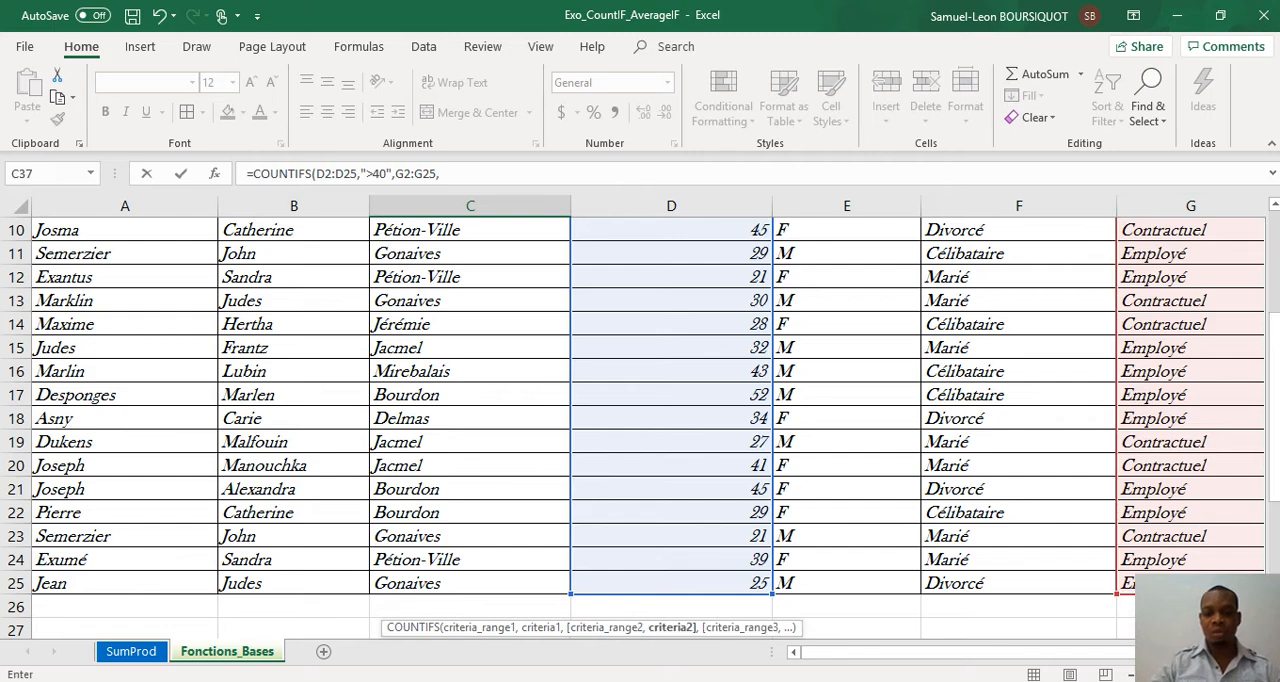
type("\"Empl")
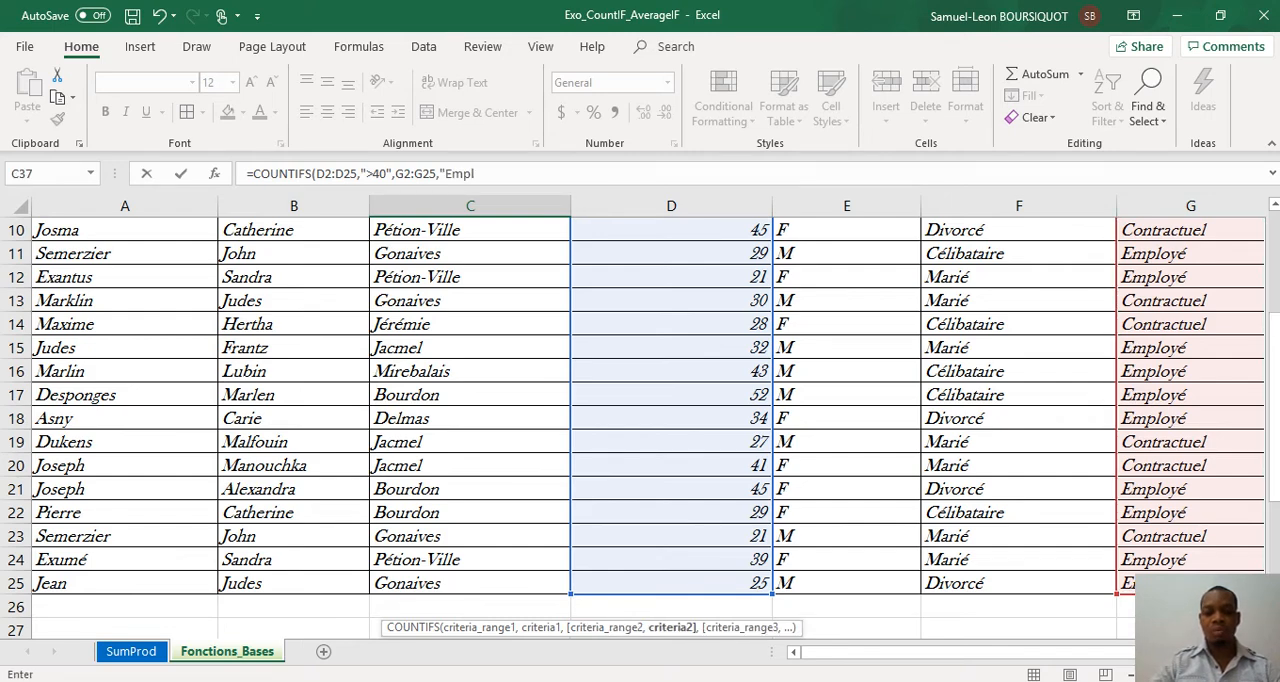
type("oyé")
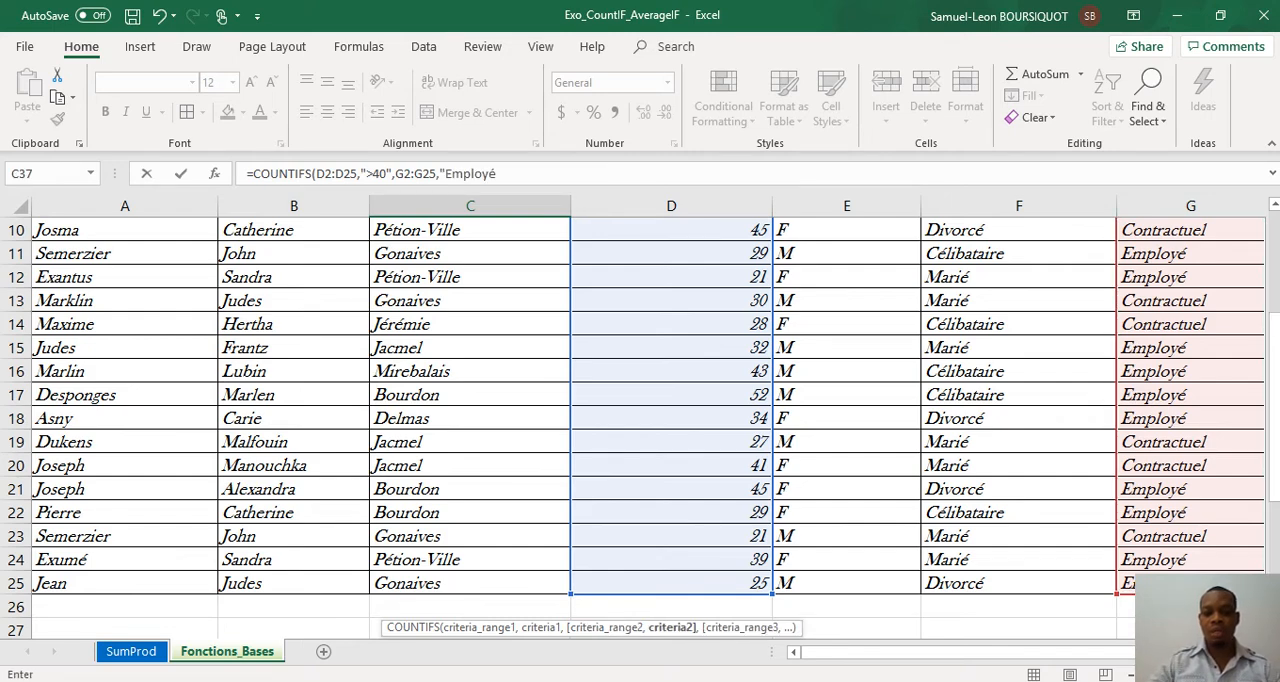
type("\")")
key("Return")
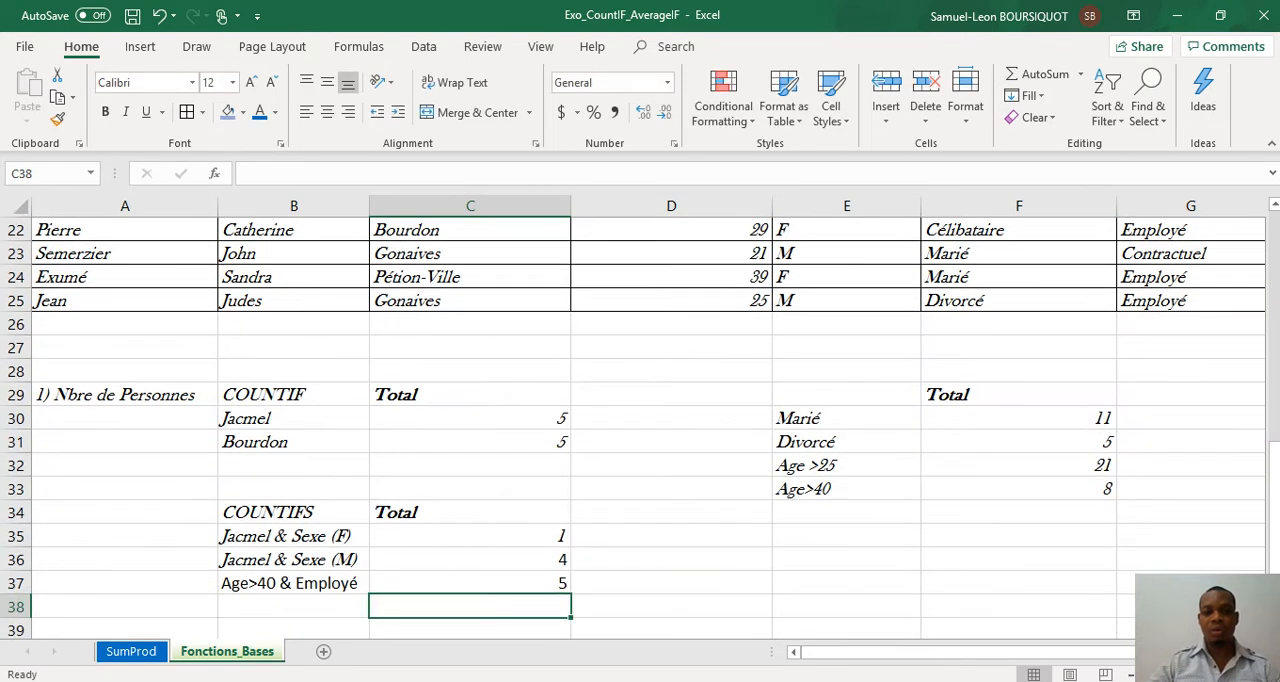
Step: Change the age in D25, the last row of the personnel table, to 41 to test the age-based counts
key("Up")
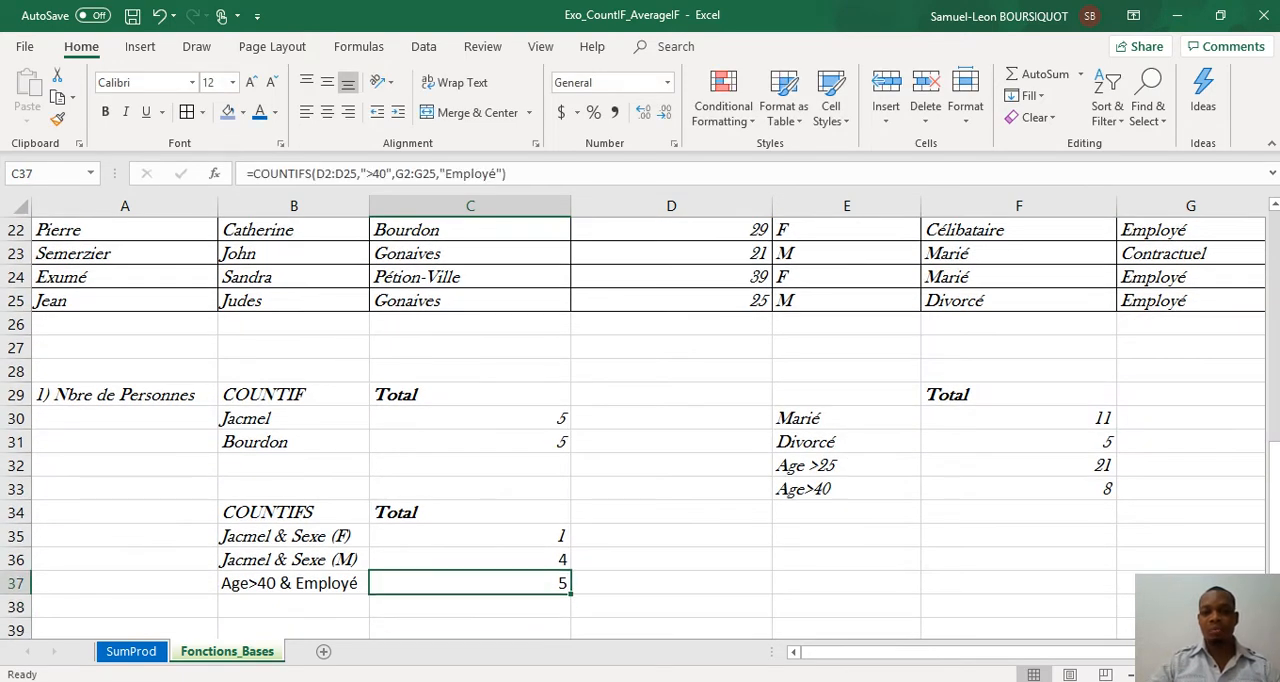
key("Up")
key("Up")
key("Up")
key("Up")
key("Up")
key("Up")
key("Up")
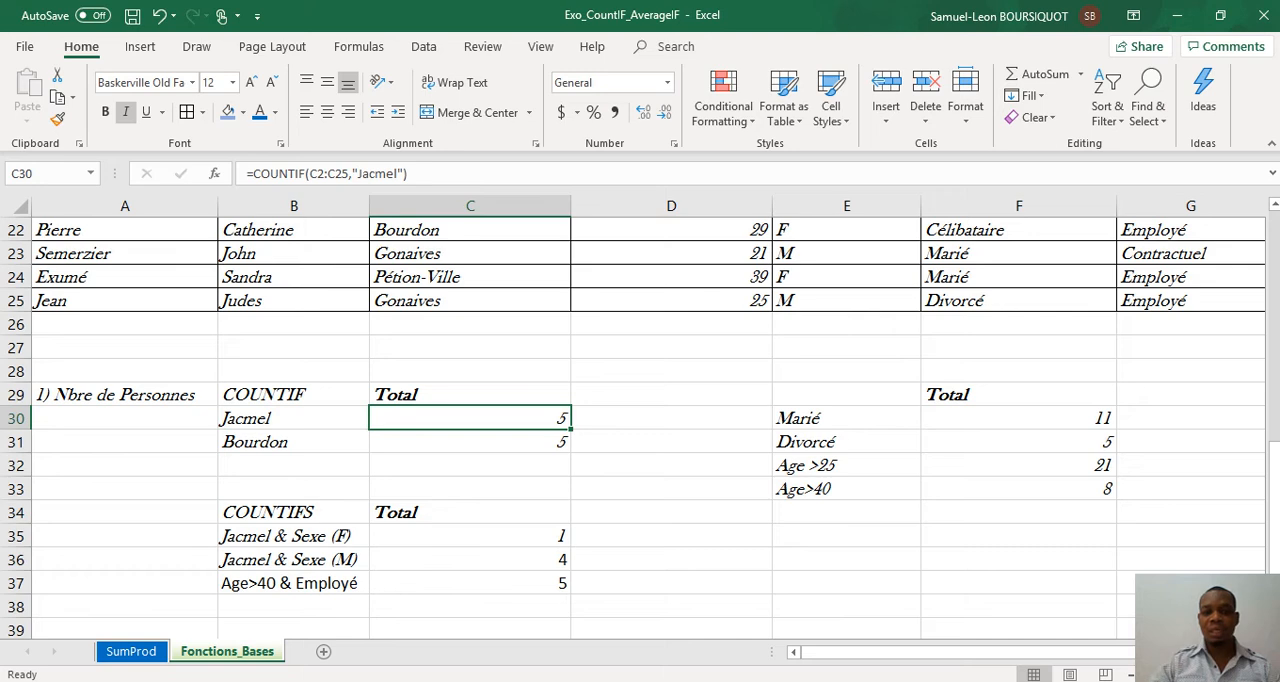
key("Up")
key("Up")
key("Up")
key("Up")
key("Up")
key("Right")
key("Right")
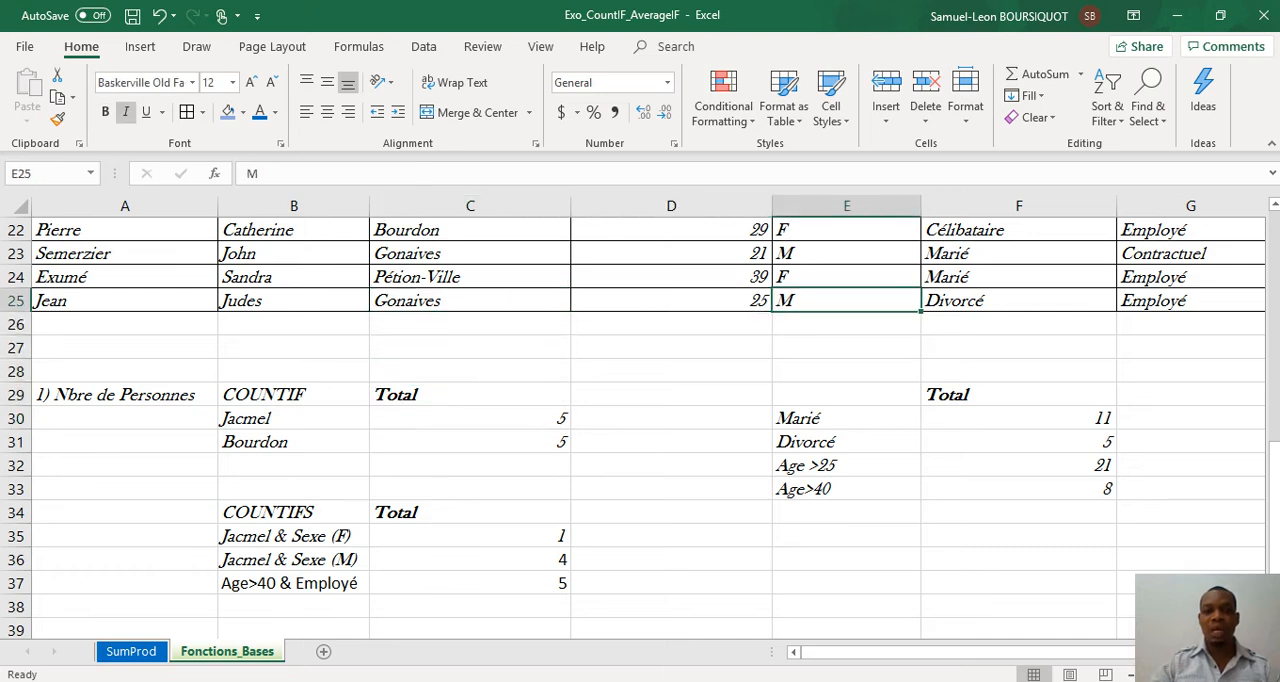
key("Left")
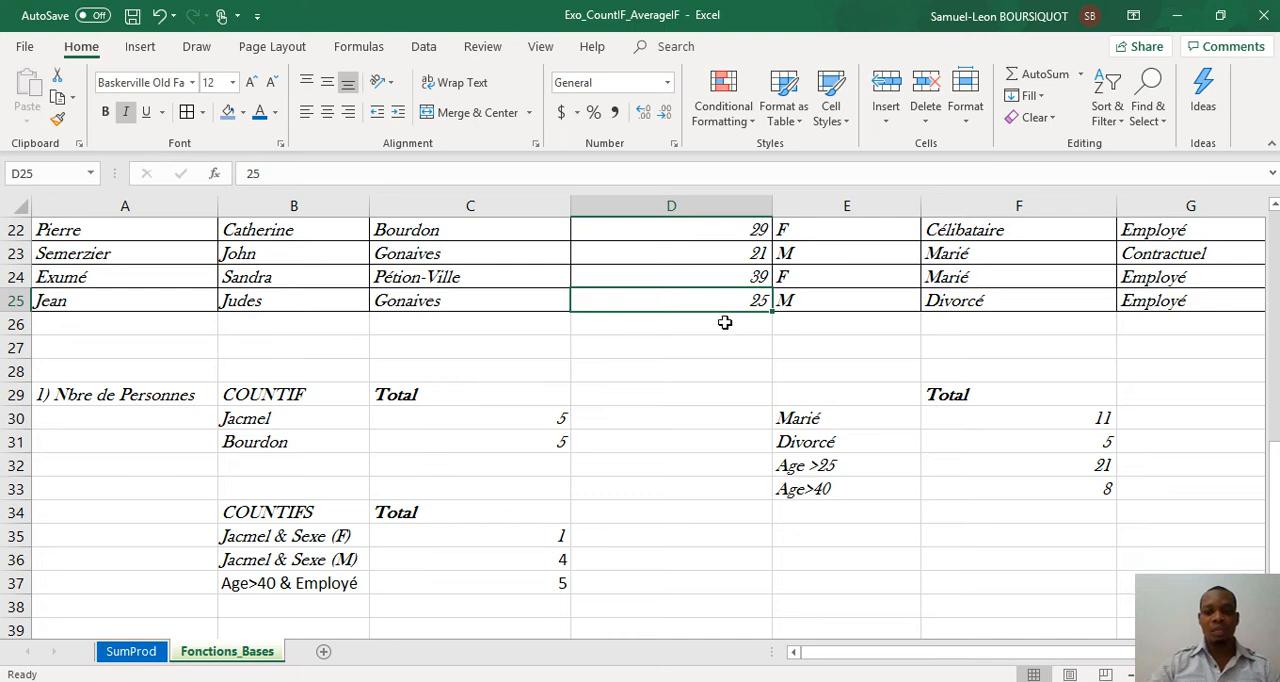
type("41")
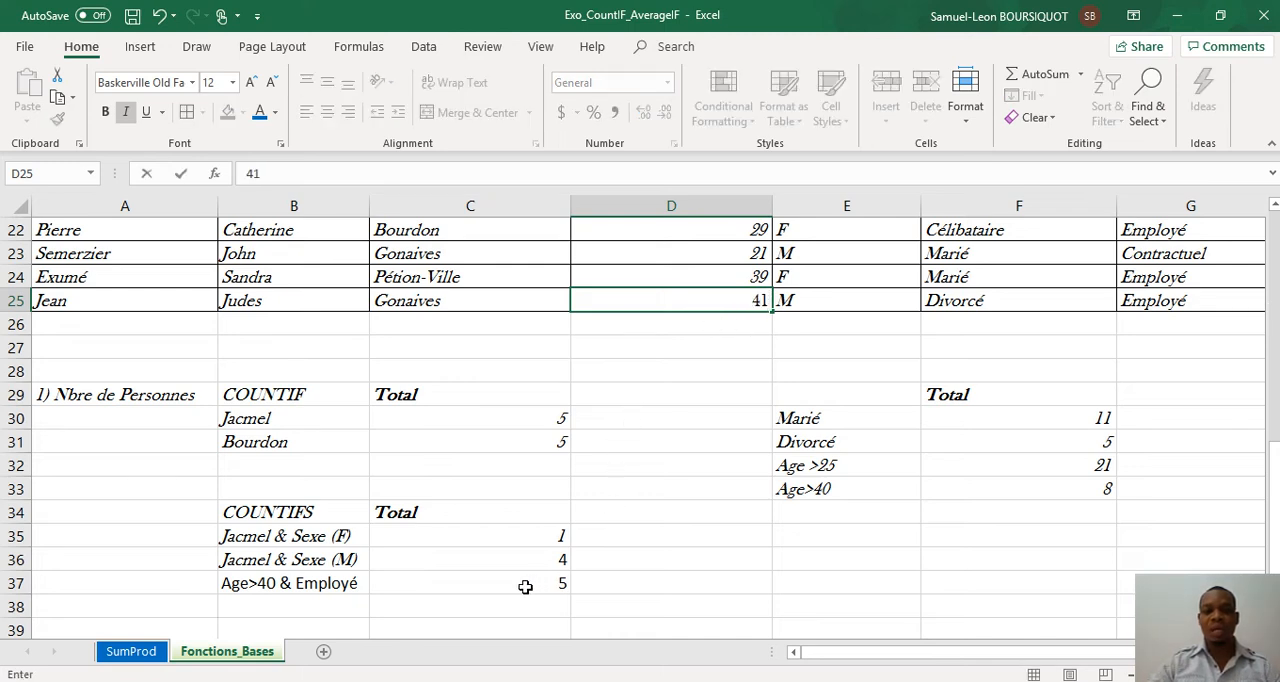
key("Return")
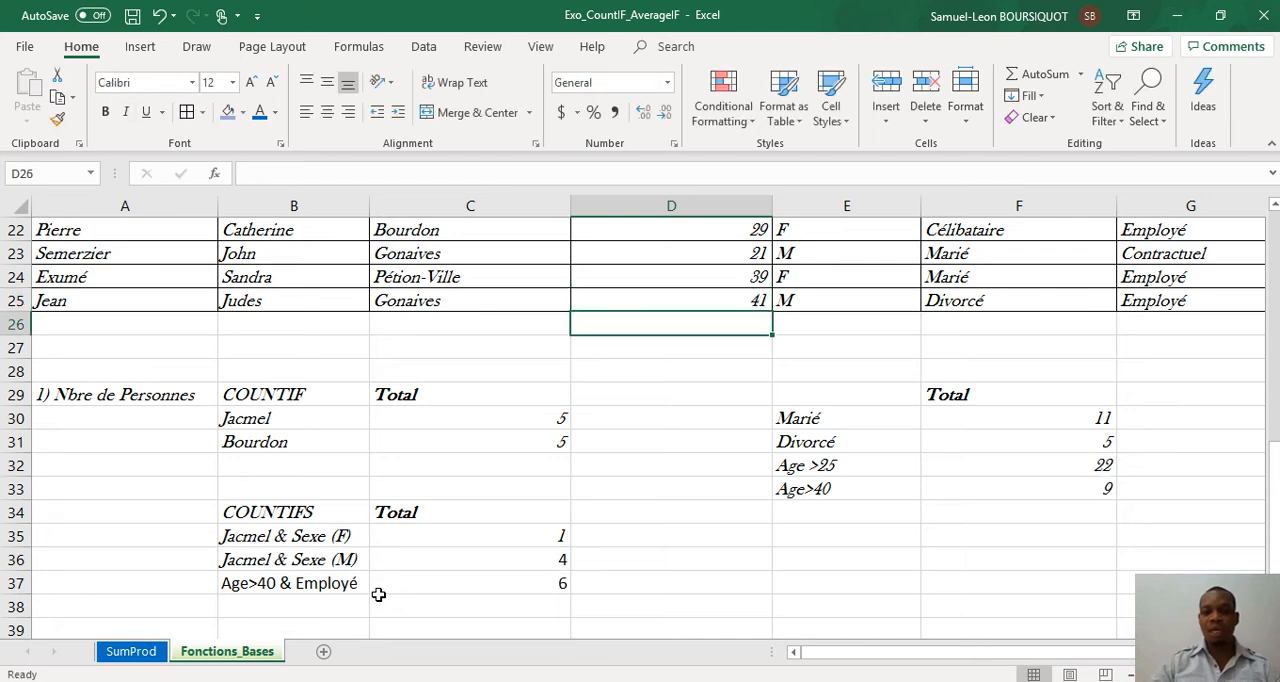
key("Down")
key("Down")
key("Down")
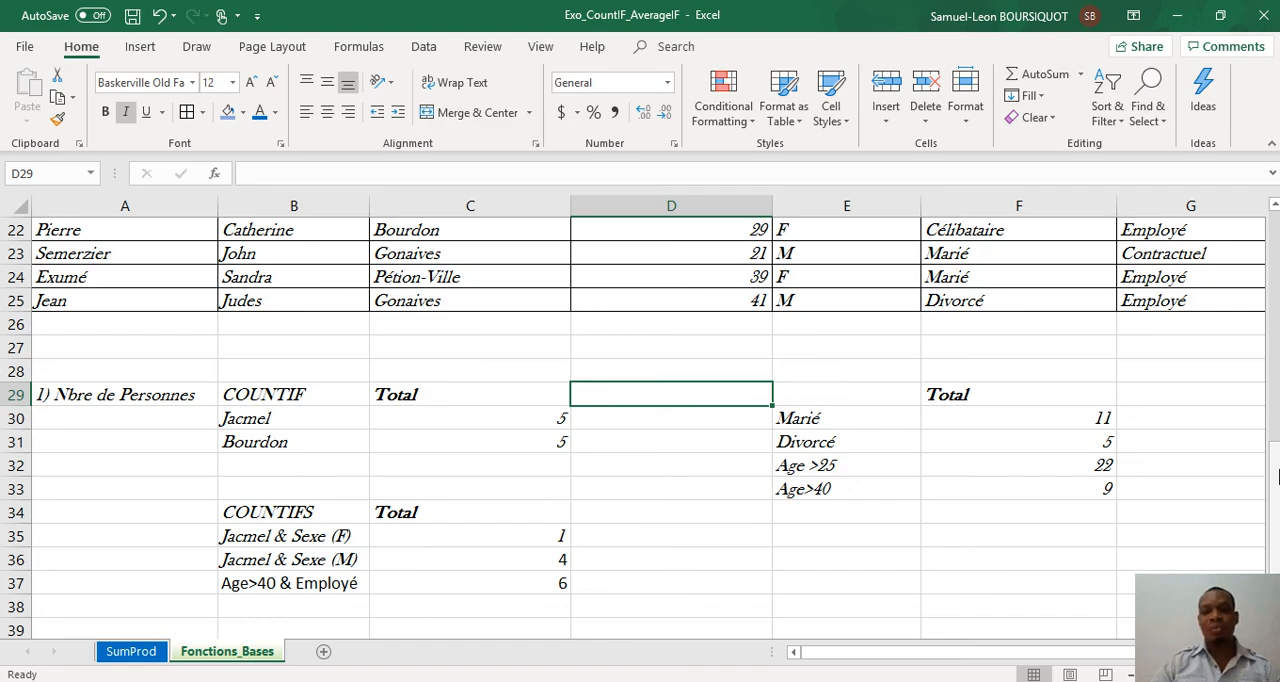
left_click_drag(1276, 455, 1276, 232)
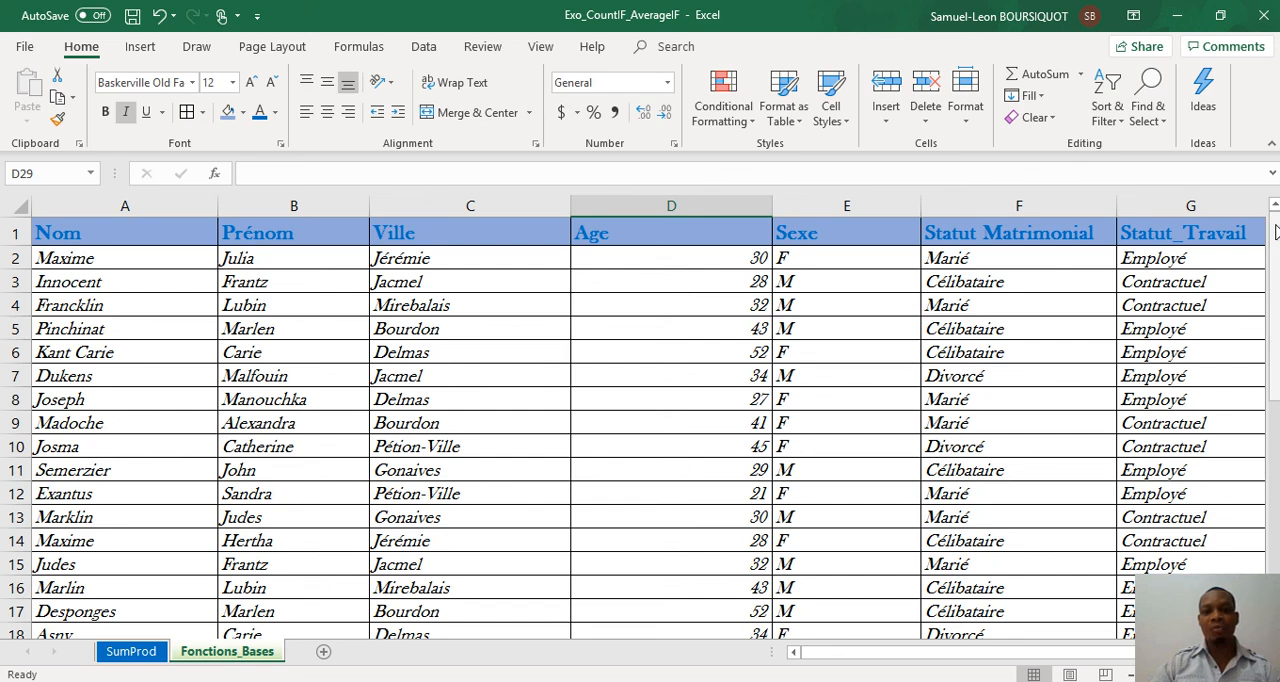